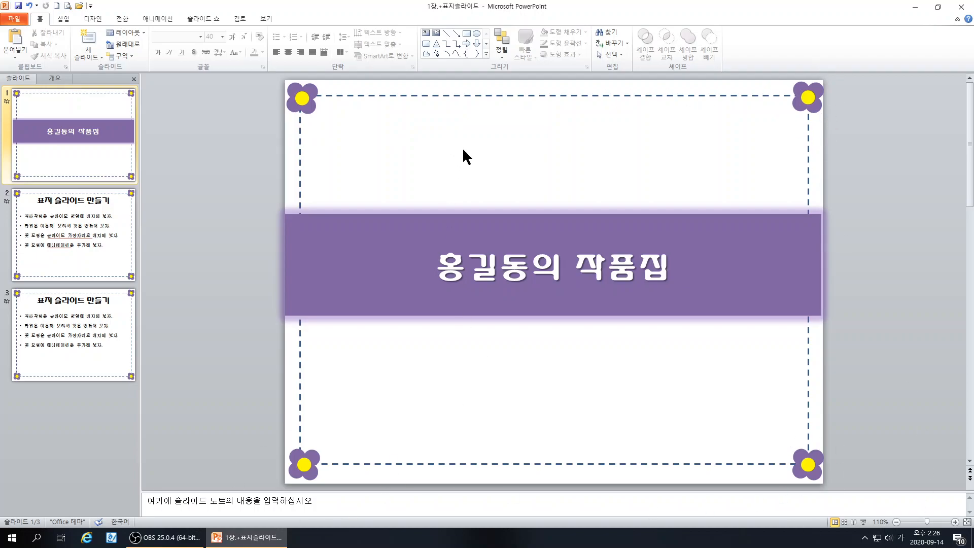
# Step: Play the slide show through the cover and the animated instruction slide, end it, and return to slide 1
pyautogui.click(863, 521)
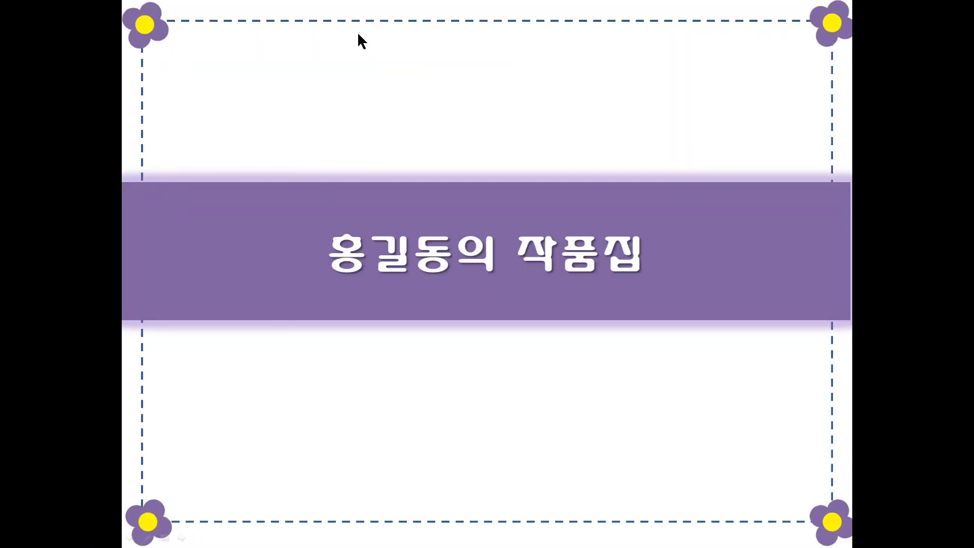
pyautogui.click(480, 435)
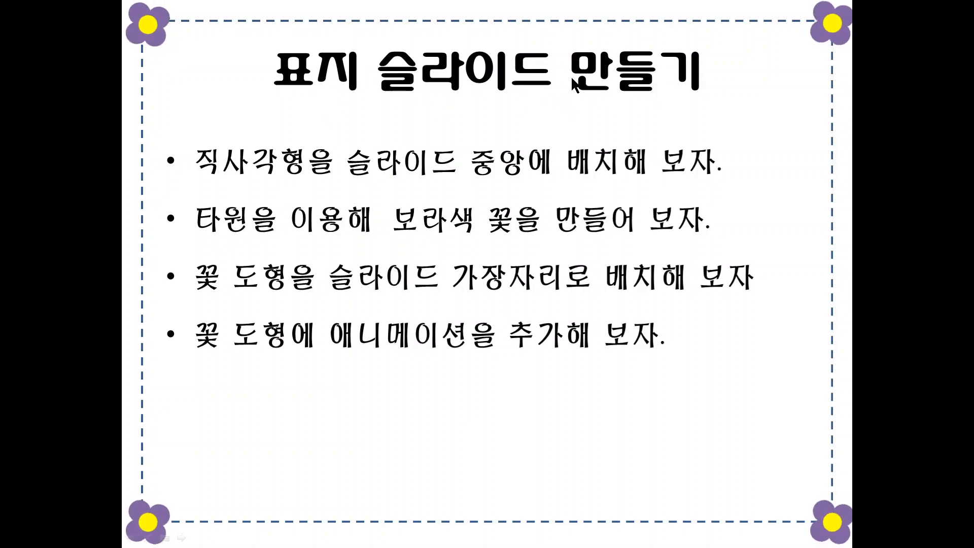
pyautogui.click(473, 211)
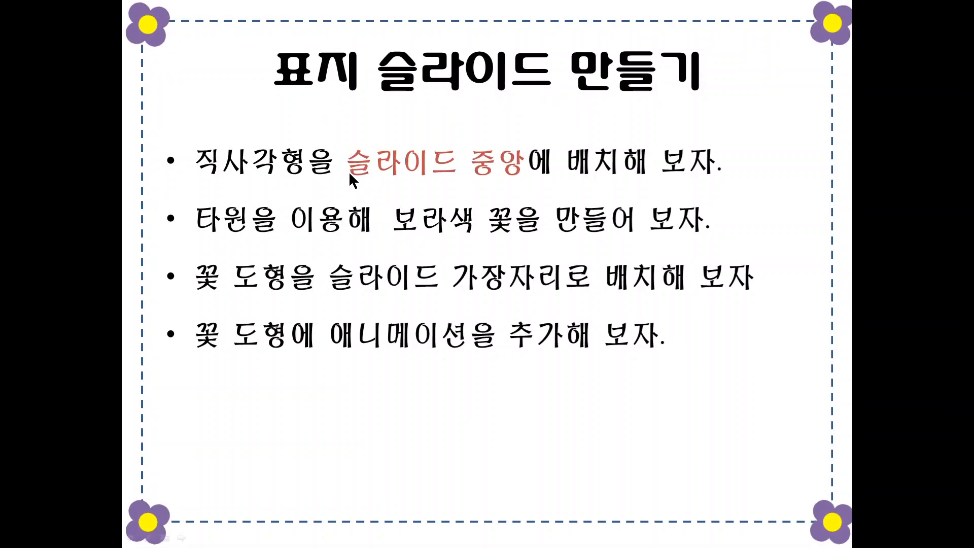
pyautogui.click(426, 256)
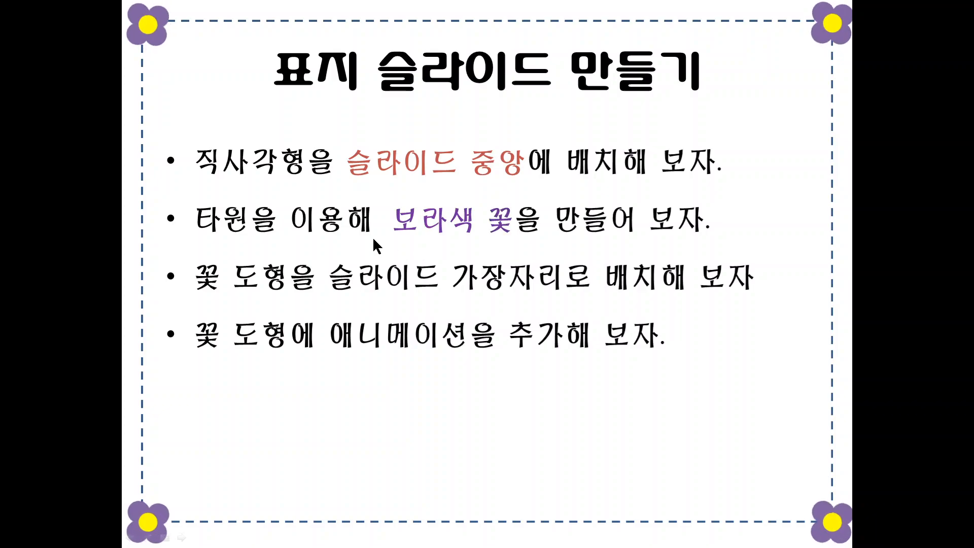
pyautogui.click(394, 372)
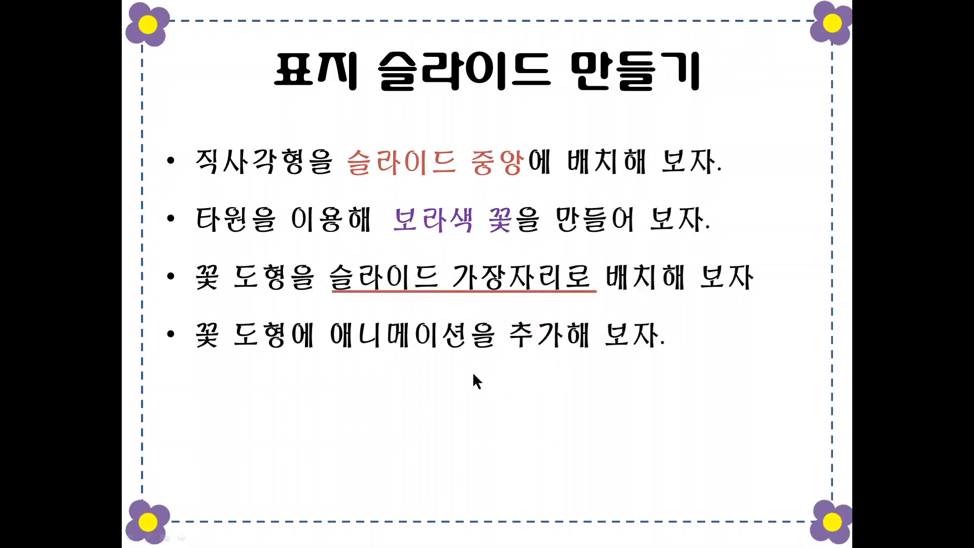
pyautogui.click(326, 363)
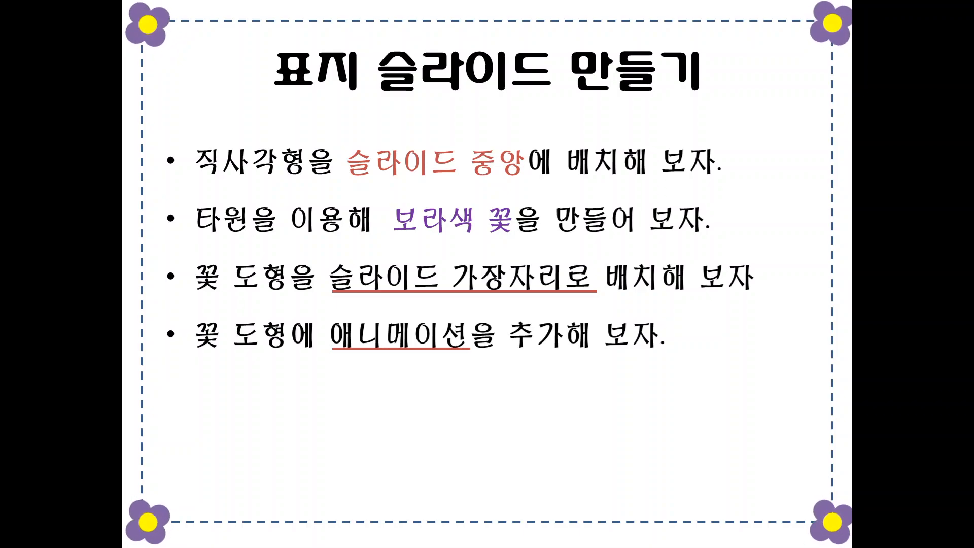
pyautogui.press('Escape')
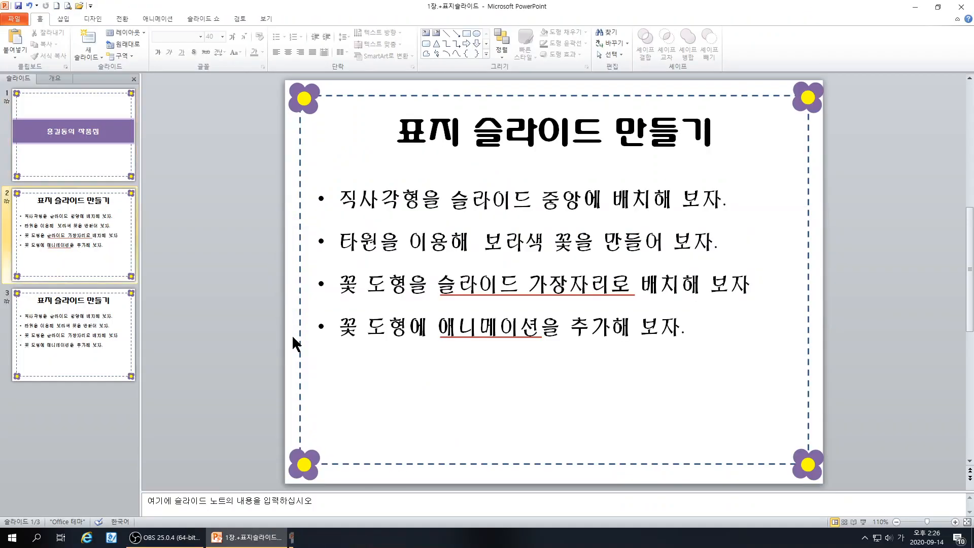
pyautogui.click(109, 116)
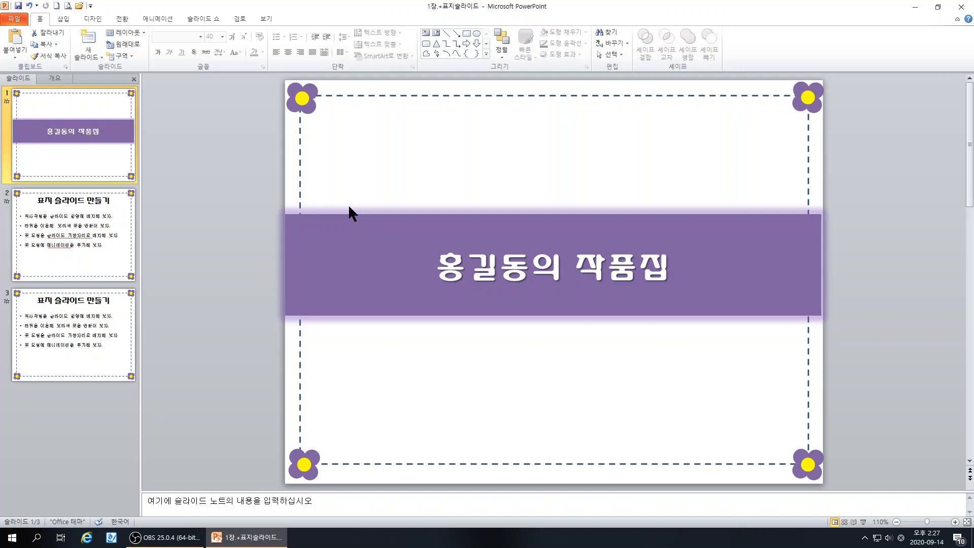
pyautogui.click(448, 166)
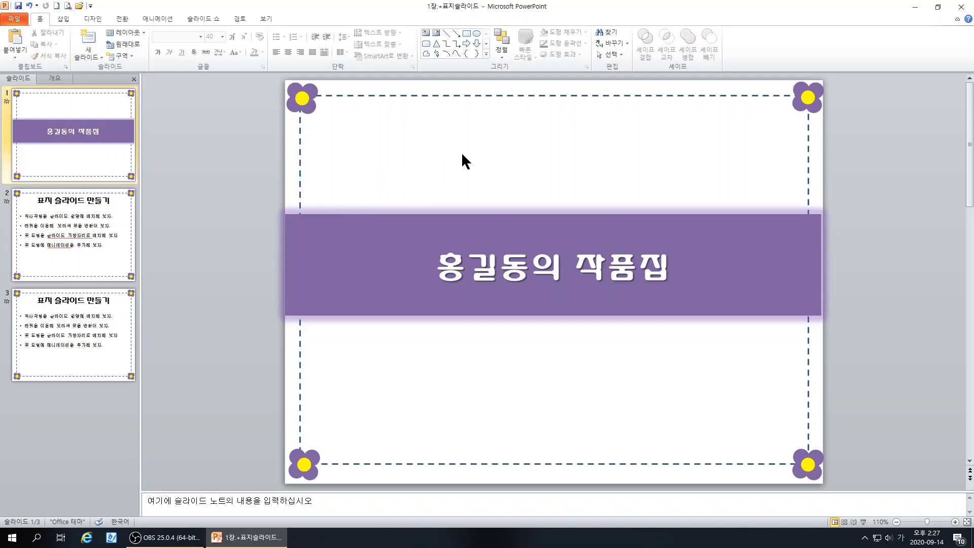
# Step: Create a new presentation and change its first slide to the blank layout
pyautogui.click(56, 6)
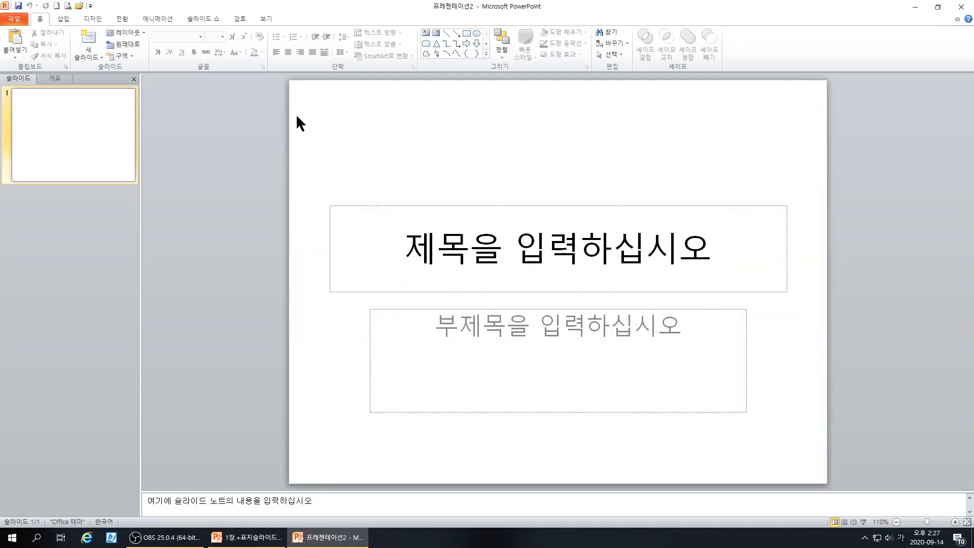
pyautogui.click(125, 31)
pyautogui.click(132, 185)
# Step: Check the dashed border on the sample cover, draw a rectangle on the blank slide of the new presentation and remove its fill
pyautogui.click(248, 540)
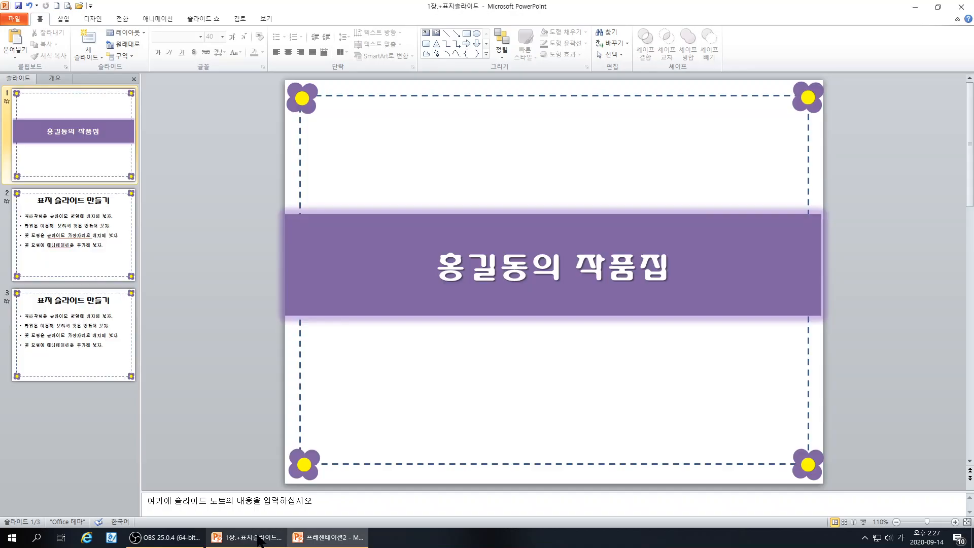
pyautogui.click(335, 96)
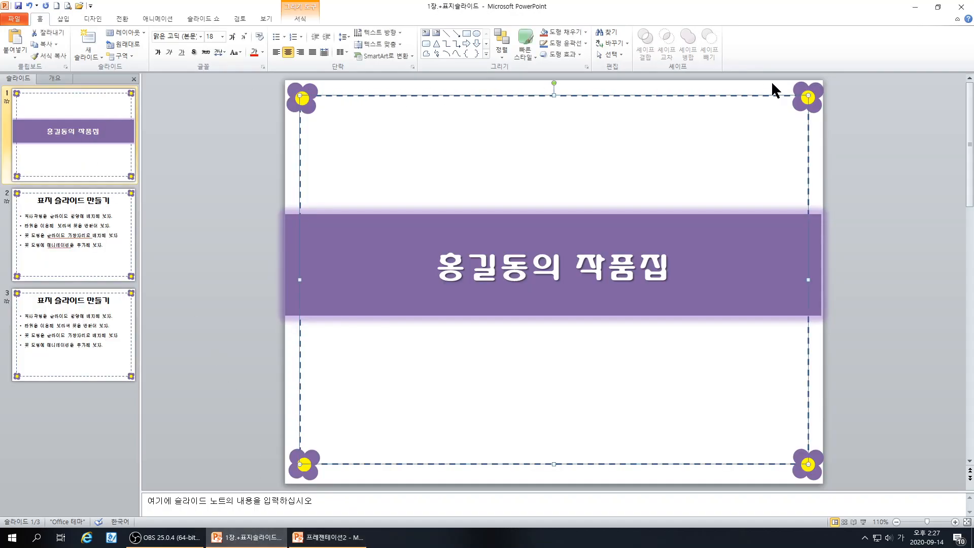
pyautogui.click(327, 537)
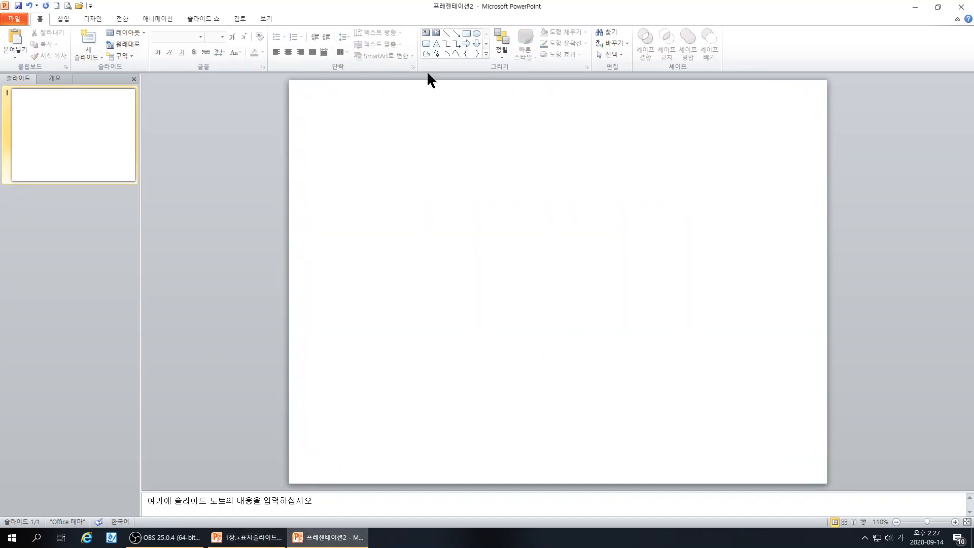
pyautogui.click(465, 33)
pyautogui.moveTo(355, 168); pyautogui.dragTo(523, 303)
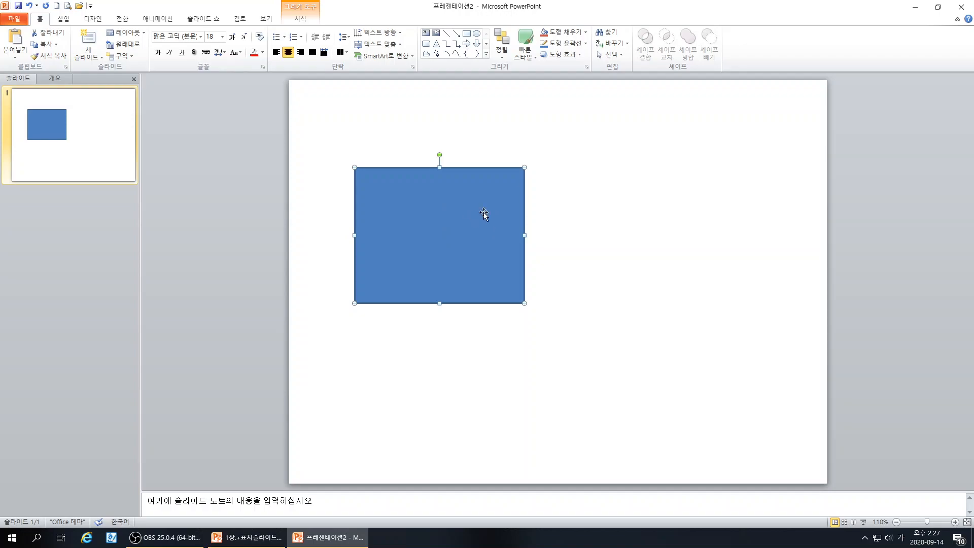
pyautogui.click(564, 32)
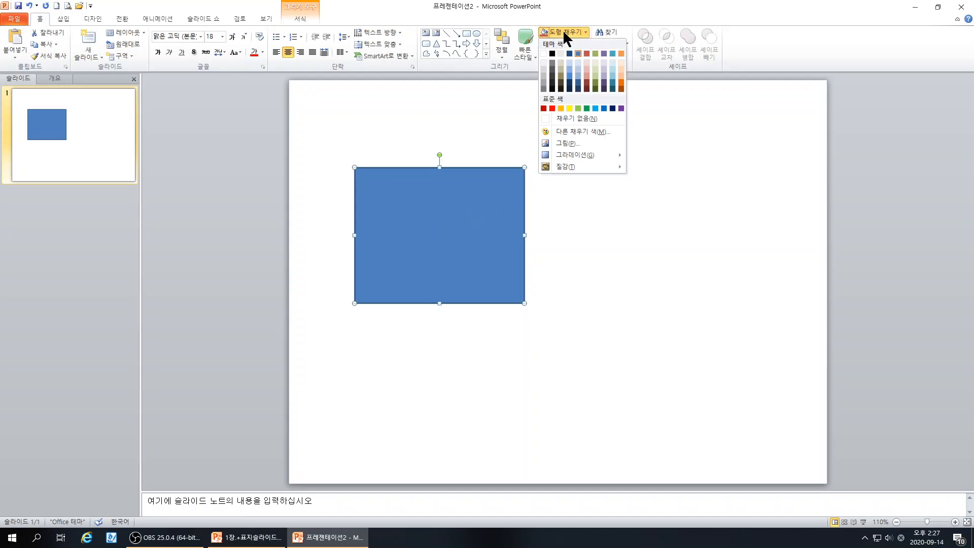
pyautogui.click(565, 117)
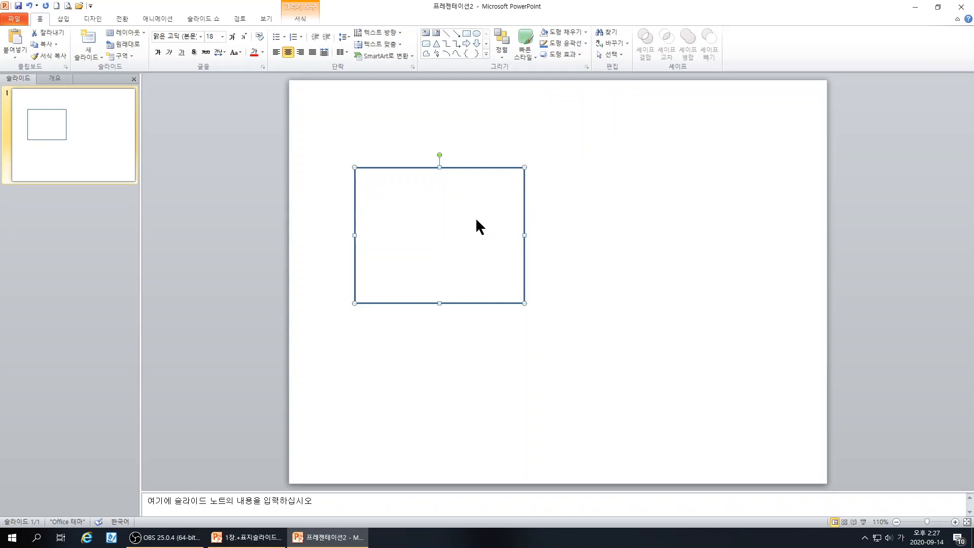
# Step: Give the rectangle a light red outline with the dashed line style (파선)
pyautogui.click(573, 45)
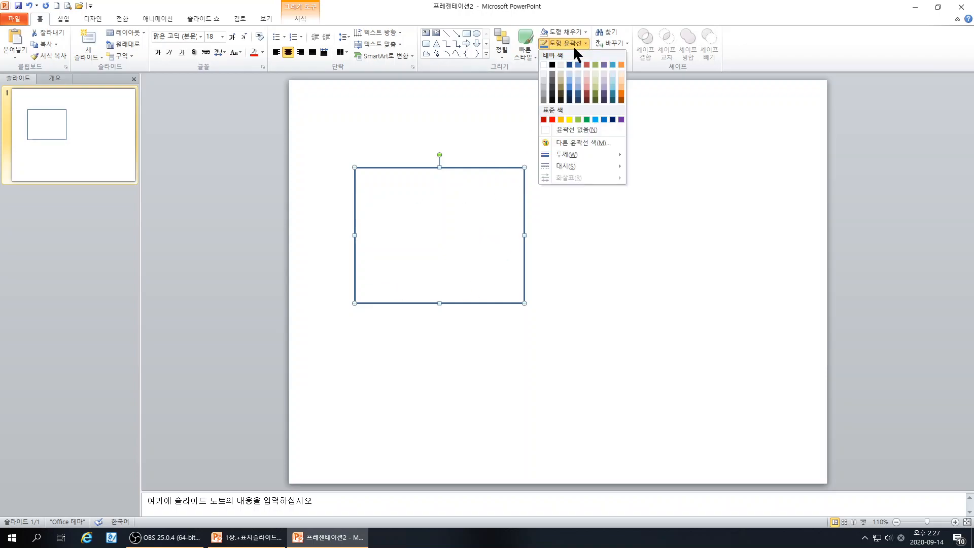
pyautogui.click(585, 82)
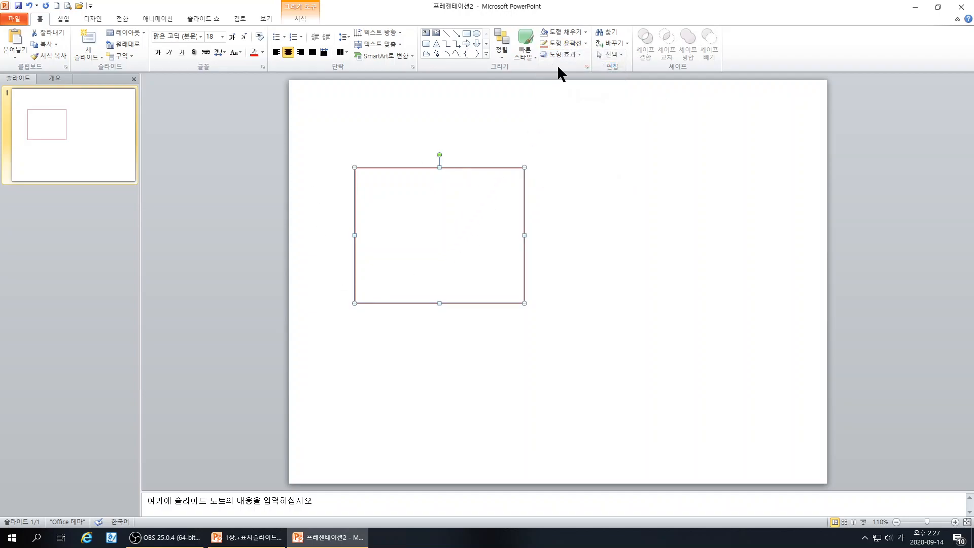
pyautogui.click(574, 44)
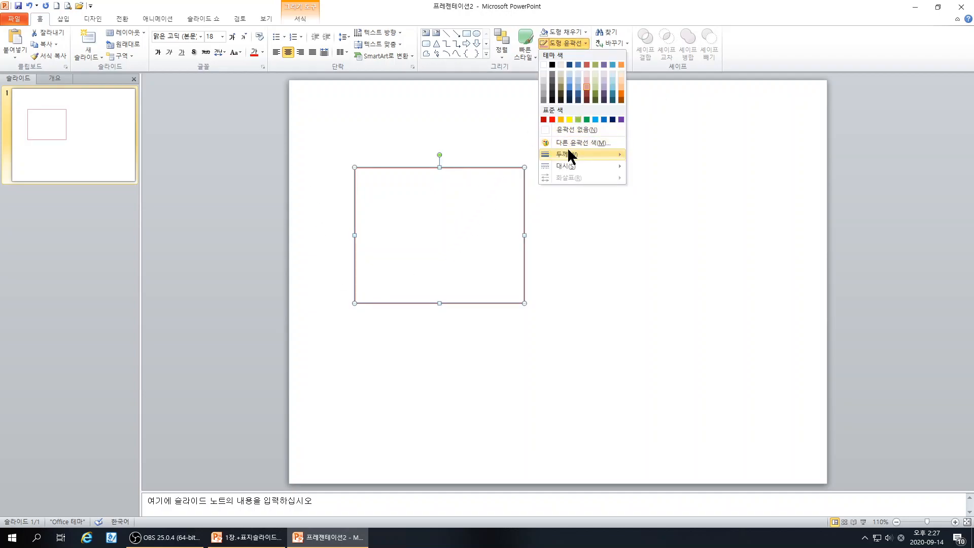
pyautogui.moveTo(566, 167)
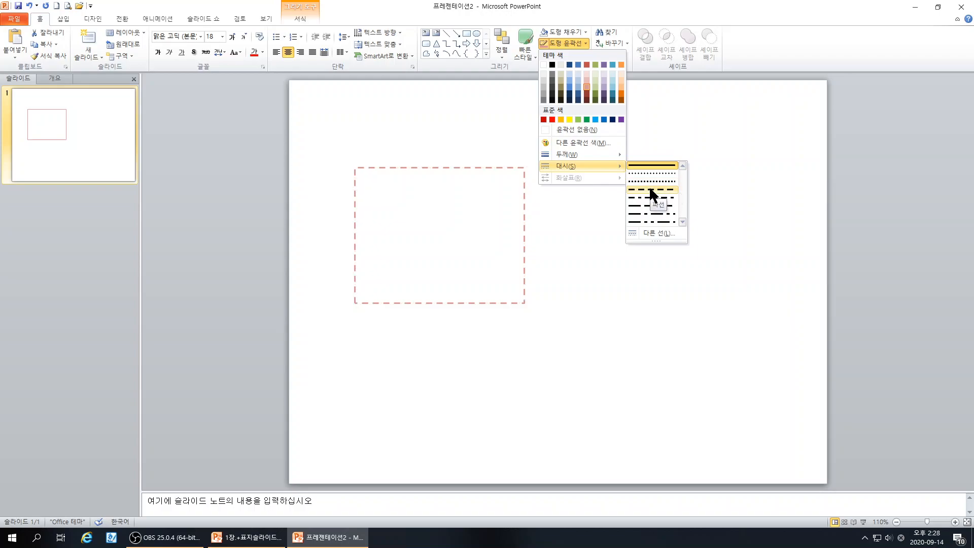
pyautogui.click(649, 186)
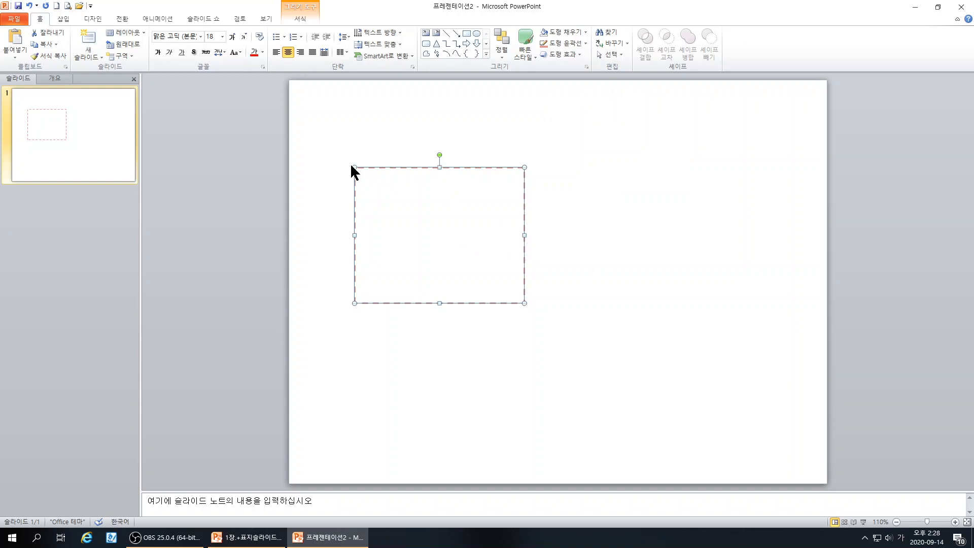
# Step: Enlarge the dashed rectangle from its upper-left and lower-right corners so it frames the slide just inside the edges
pyautogui.moveTo(354, 166); pyautogui.dragTo(313, 106)
pyautogui.moveTo(524, 303); pyautogui.dragTo(804, 469)
pyautogui.click(877, 303)
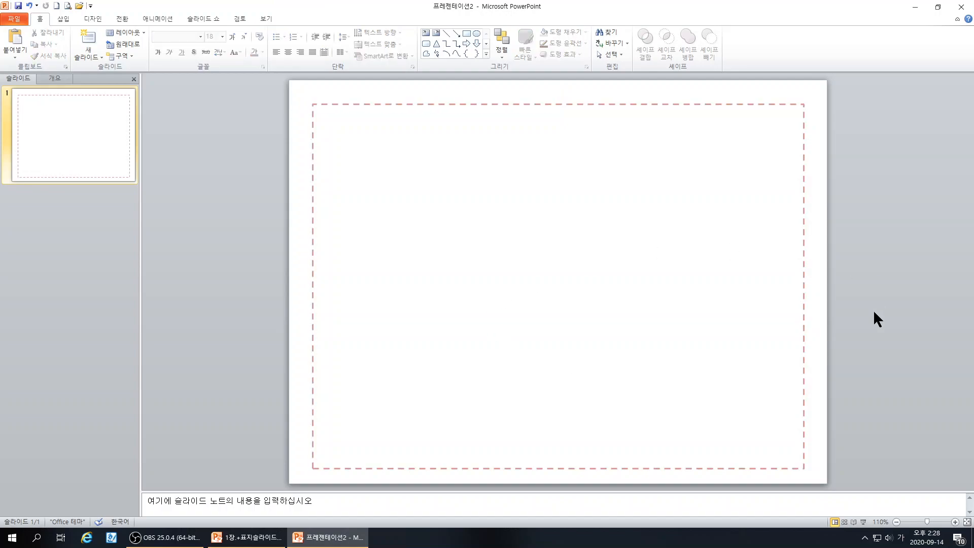
pyautogui.click(749, 471)
pyautogui.click(656, 342)
# Step: Show the gridlines, raise the dashed frame's bottom edge slightly to even out the margins, and hide the gridlines again
pyautogui.click(266, 19)
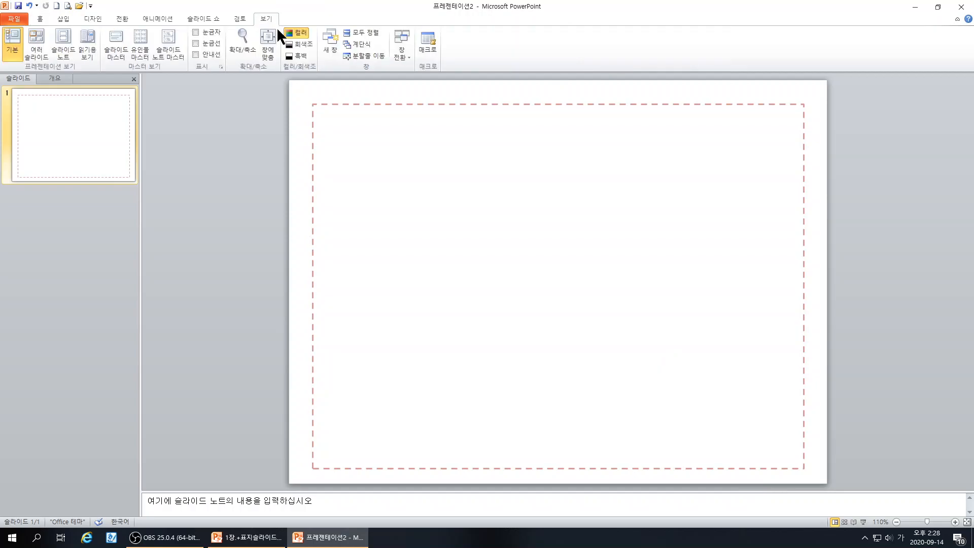
pyautogui.click(197, 42)
pyautogui.click(520, 104)
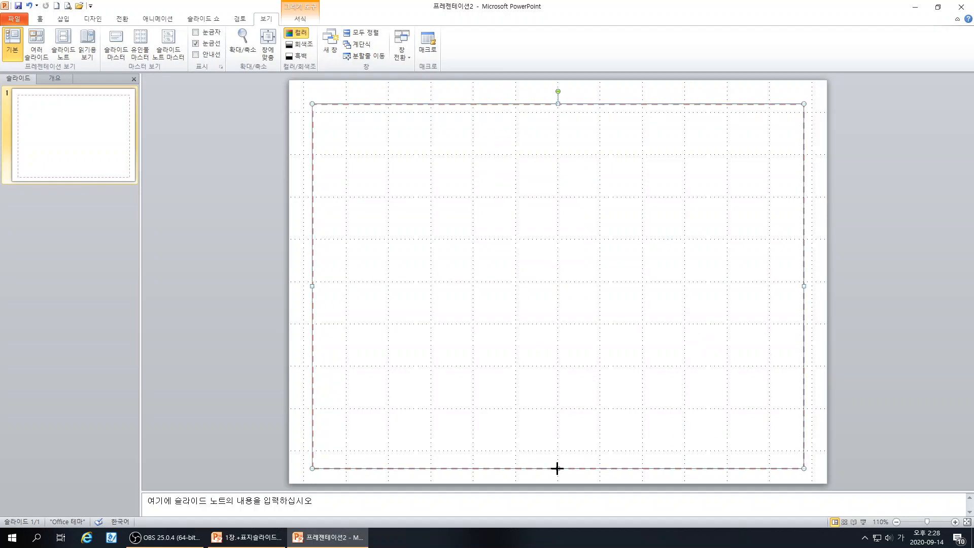
pyautogui.moveTo(558, 468); pyautogui.dragTo(558, 463)
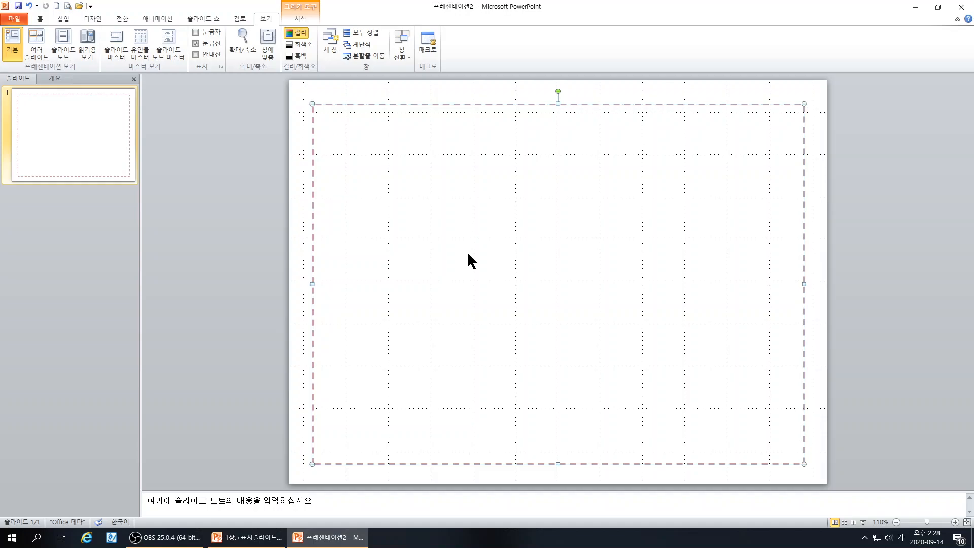
pyautogui.click(195, 43)
pyautogui.click(41, 19)
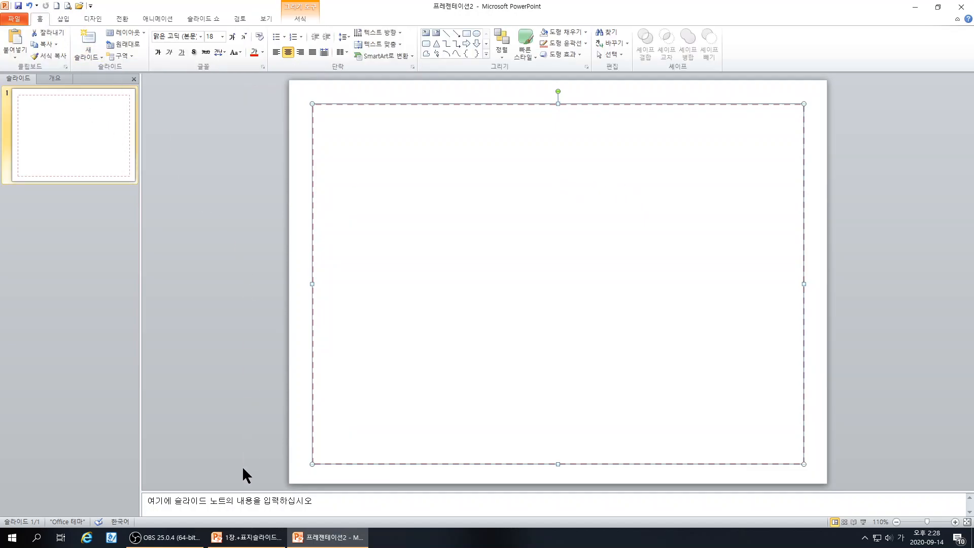
# Step: In the sample presentation, move the cover's upper-left flower inward off the border corner, and return to the new presentation
pyautogui.click(256, 537)
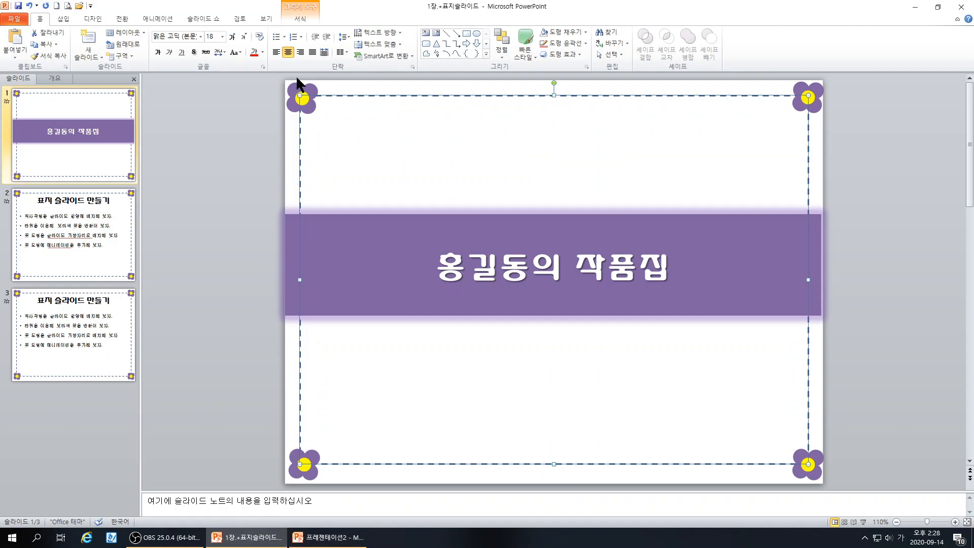
pyautogui.click(309, 111)
pyautogui.moveTo(310, 111); pyautogui.dragTo(367, 144)
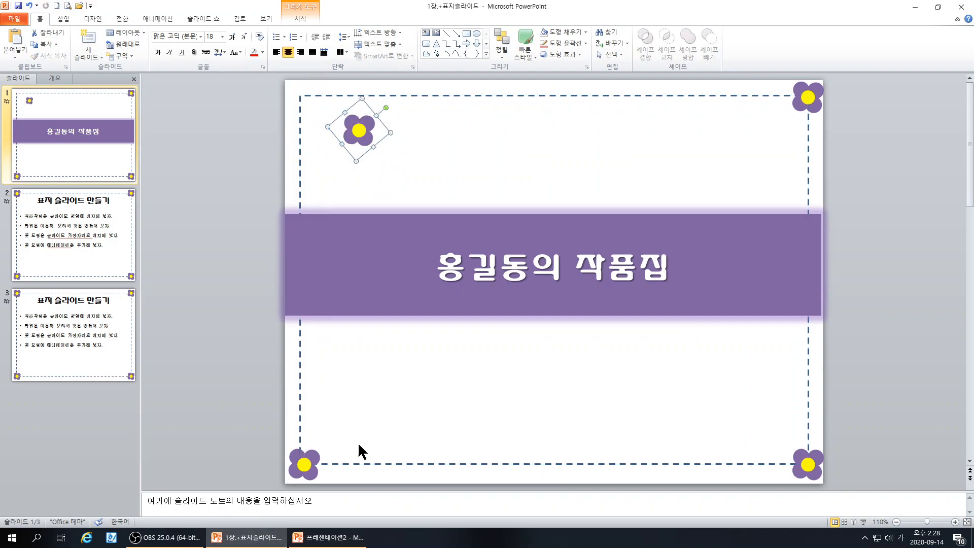
pyautogui.click(327, 537)
pyautogui.press('Escape')
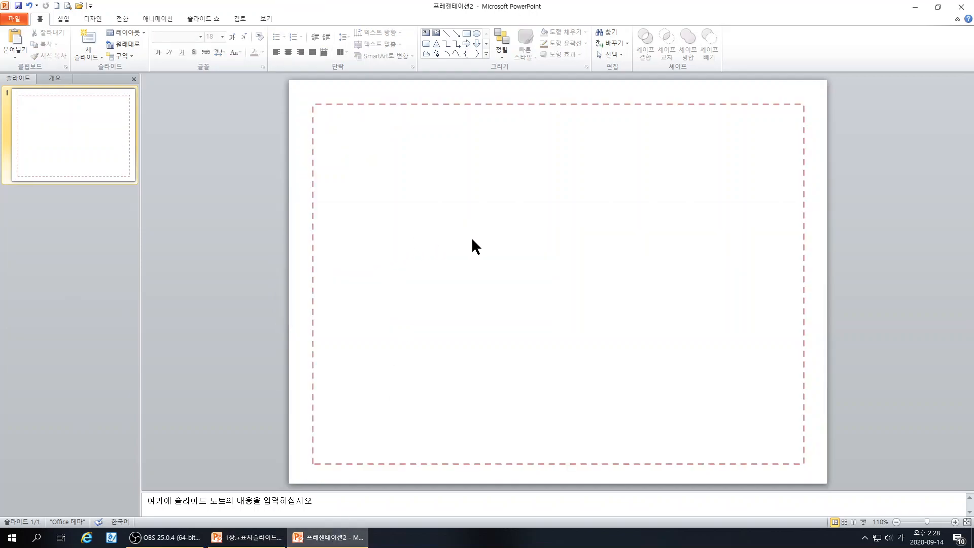
# Step: Draw a small ellipse inside the dashed frame and set its height and width to 1 cm
pyautogui.click(477, 33)
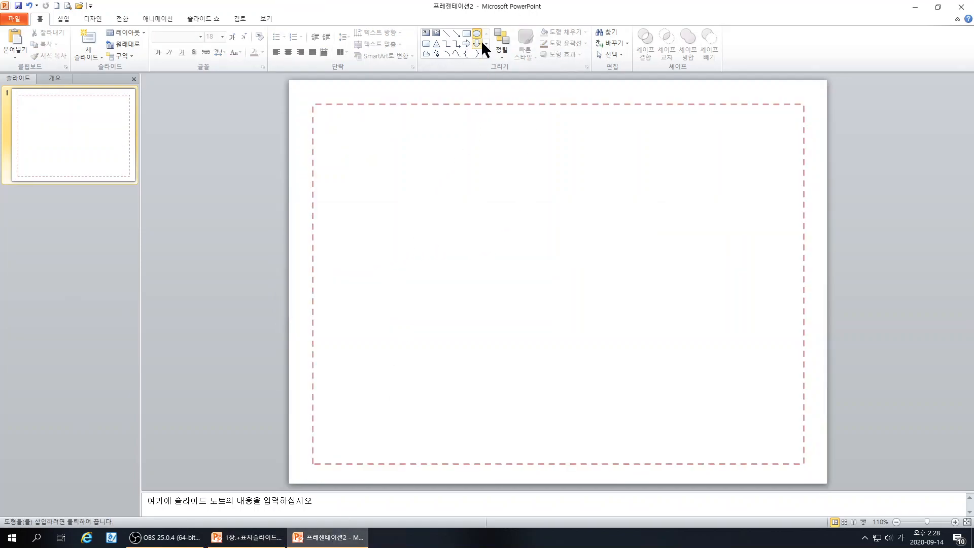
pyautogui.moveTo(426, 218); pyautogui.dragTo(460, 244)
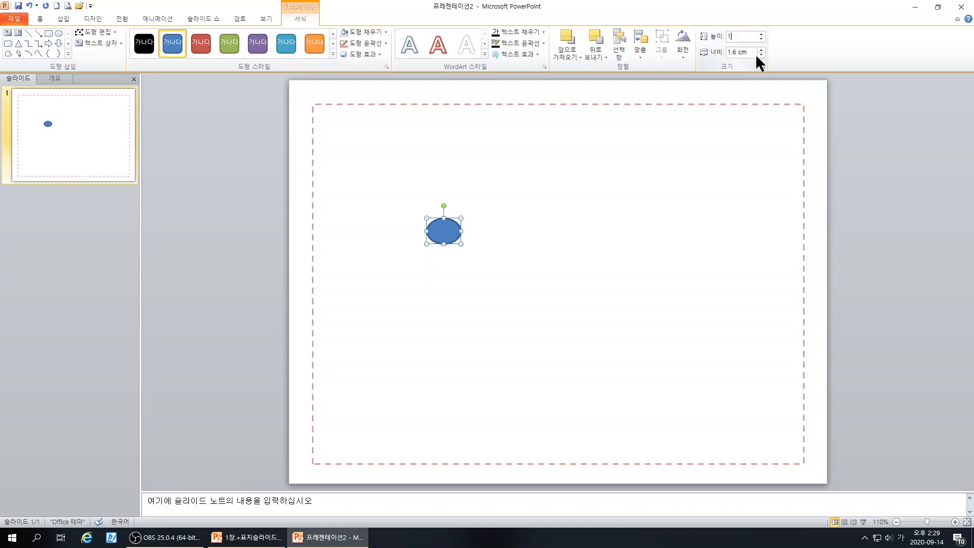
pyautogui.press('Tab')
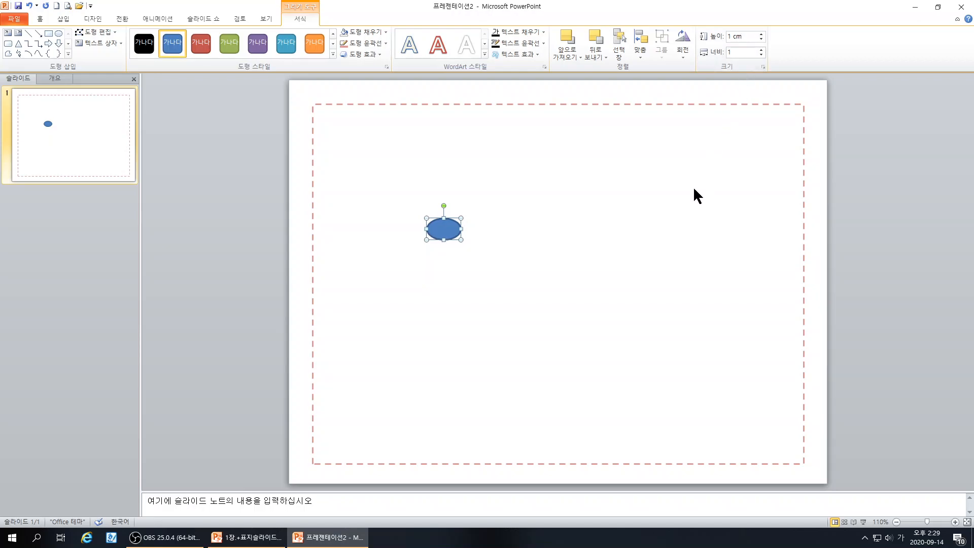
pyautogui.click(692, 187)
pyautogui.click(442, 229)
pyautogui.doubleClick(441, 228)
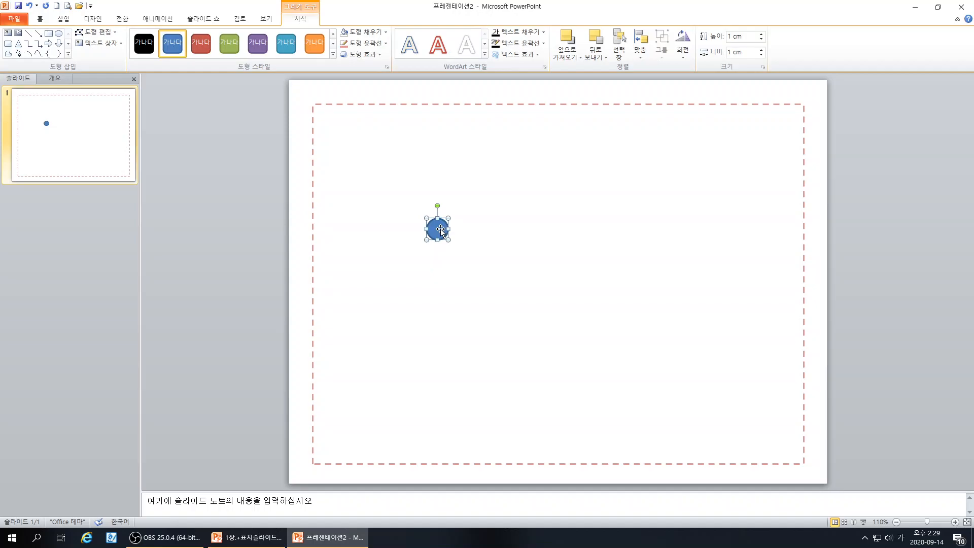
# Step: Give the 1 cm circle a gradient fill of the radial type, radiating from the center
pyautogui.rightClick(441, 230)
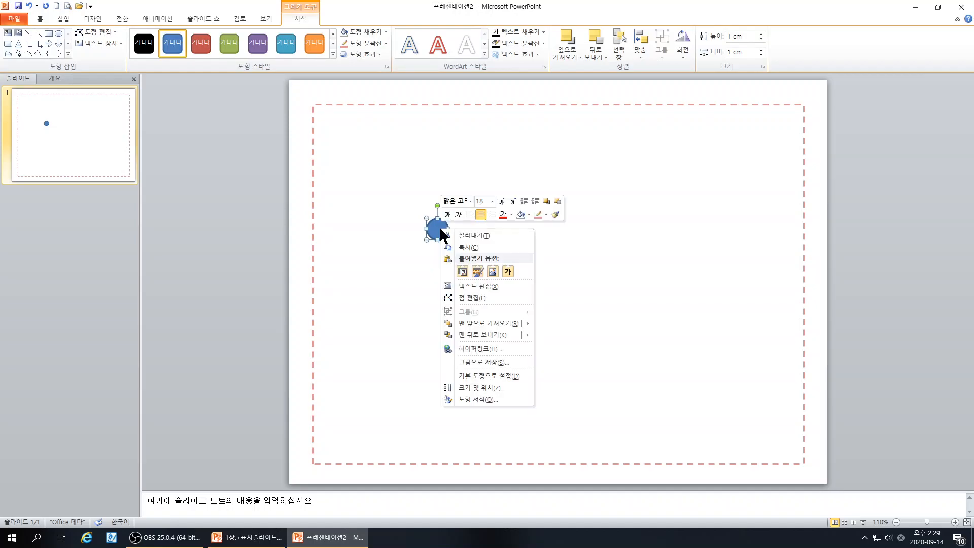
pyautogui.click(470, 400)
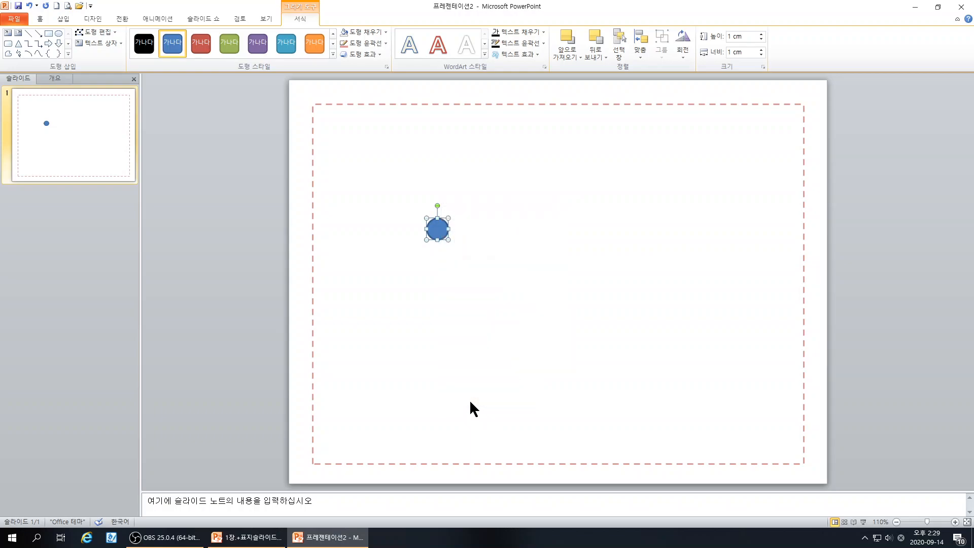
pyautogui.moveTo(449, 154); pyautogui.dragTo(620, 133)
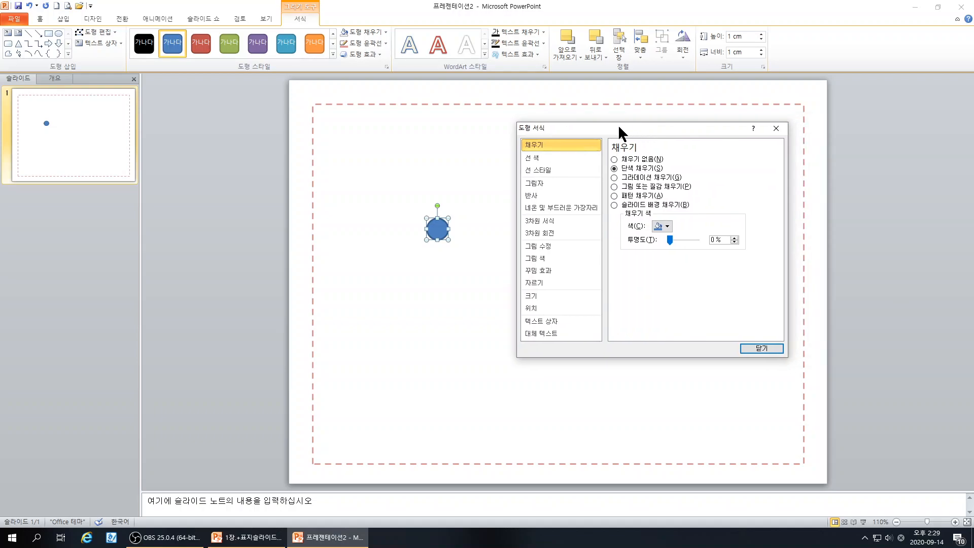
pyautogui.click(614, 178)
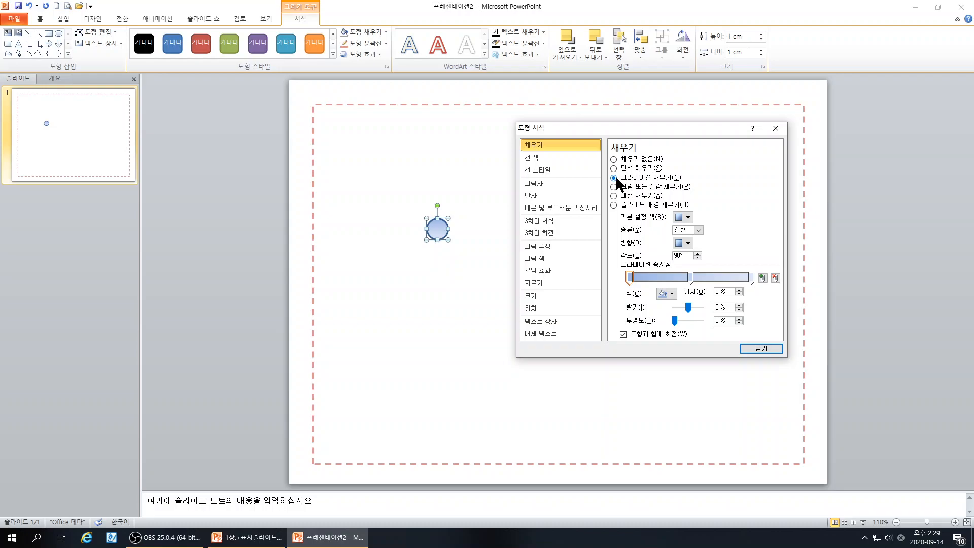
pyautogui.click(698, 229)
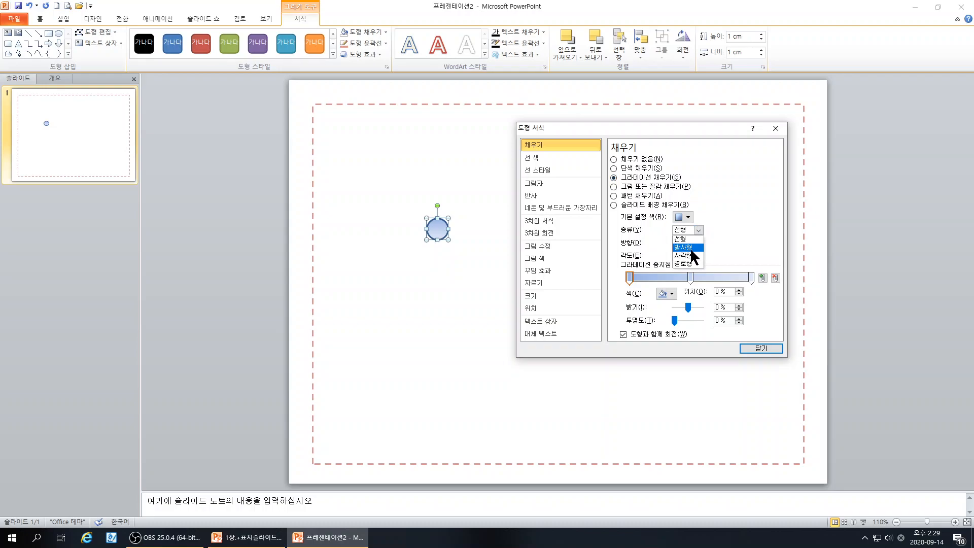
pyautogui.click(692, 249)
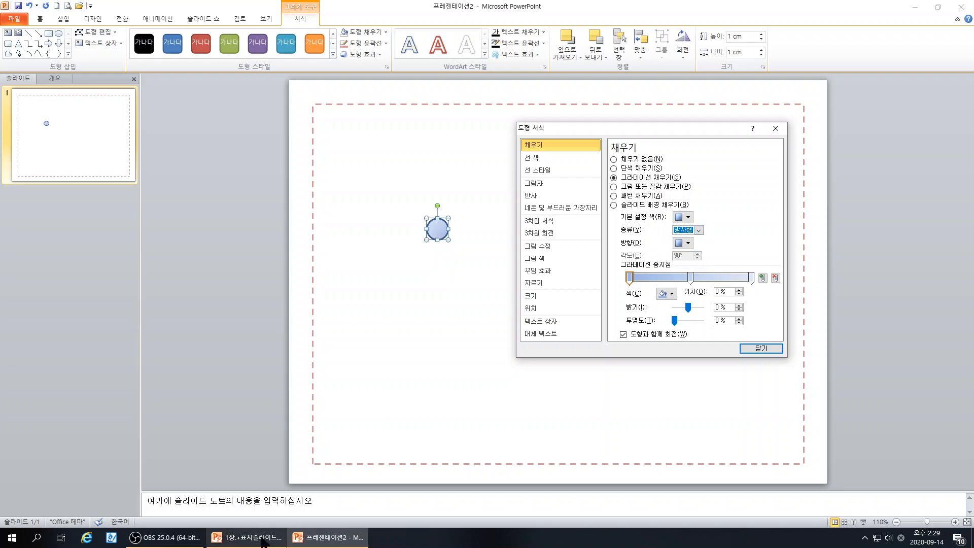
pyautogui.click(688, 244)
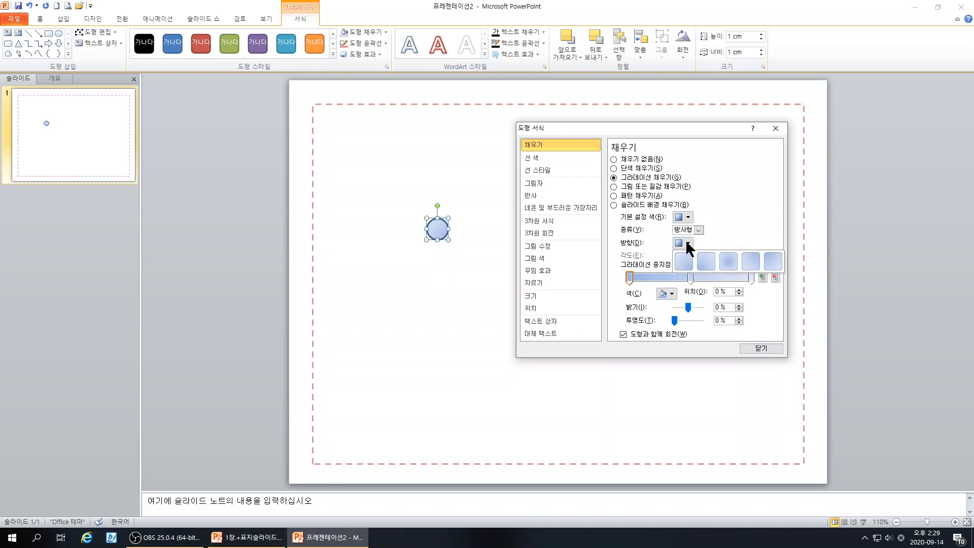
pyautogui.click(727, 262)
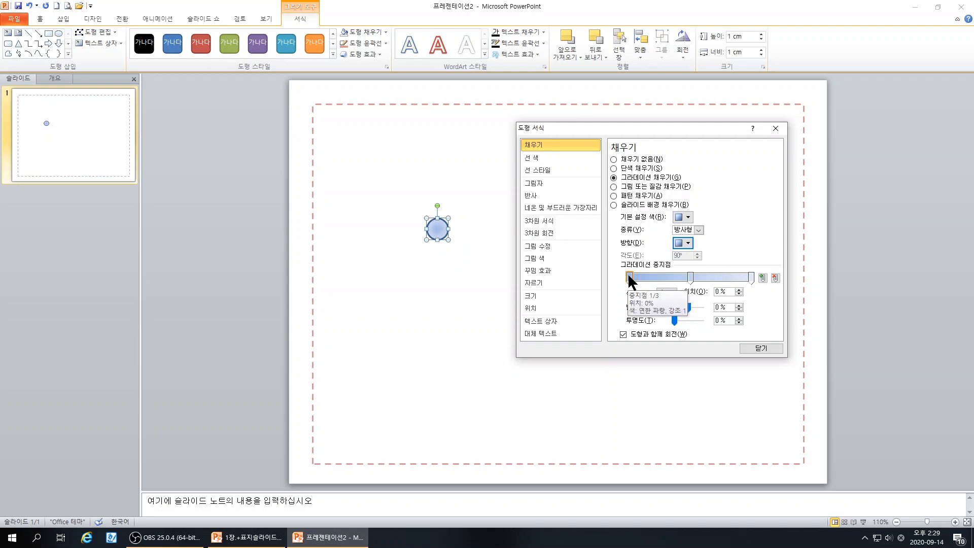
# Step: Color the circle's first gradient stop yellow and the last one red, and remove the middle stop
pyautogui.click(631, 278)
pyautogui.click(672, 293)
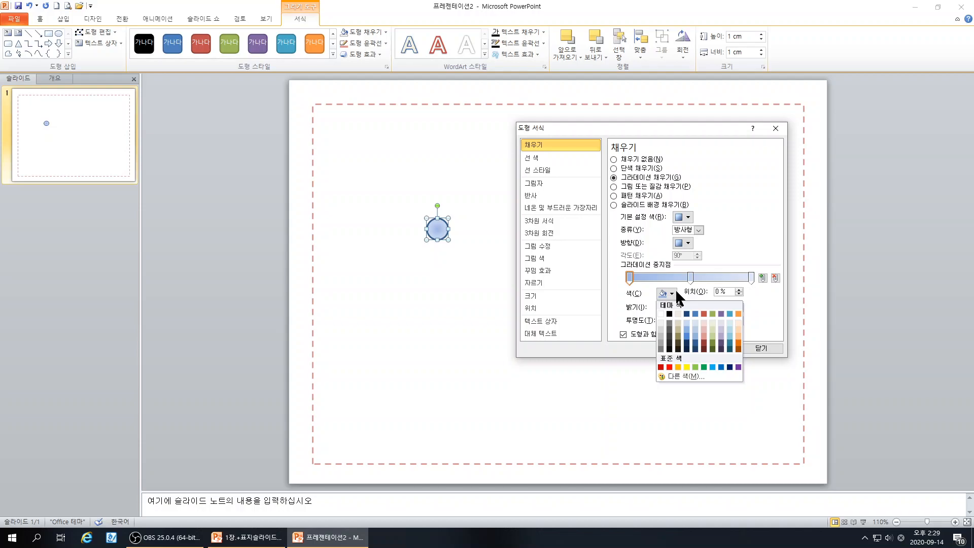
pyautogui.click(686, 367)
pyautogui.click(751, 277)
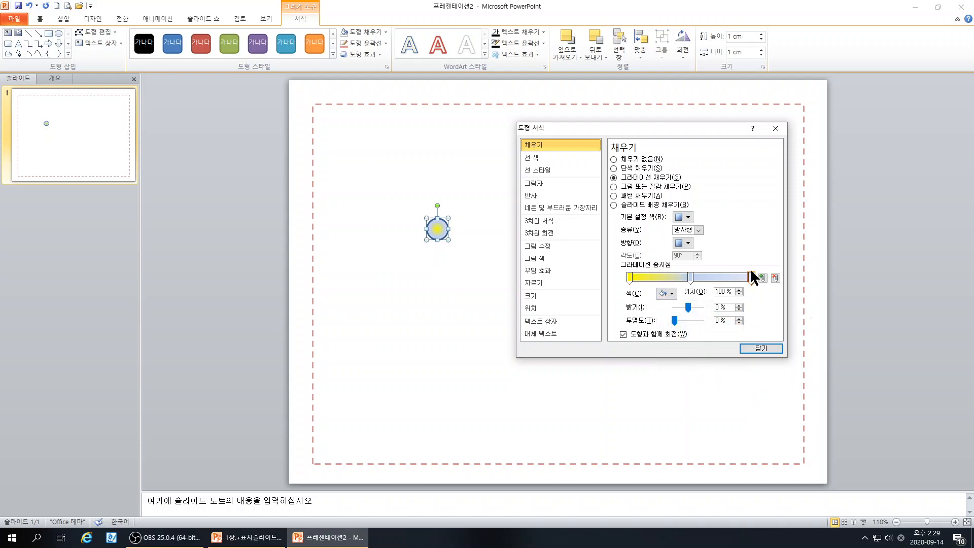
pyautogui.click(671, 293)
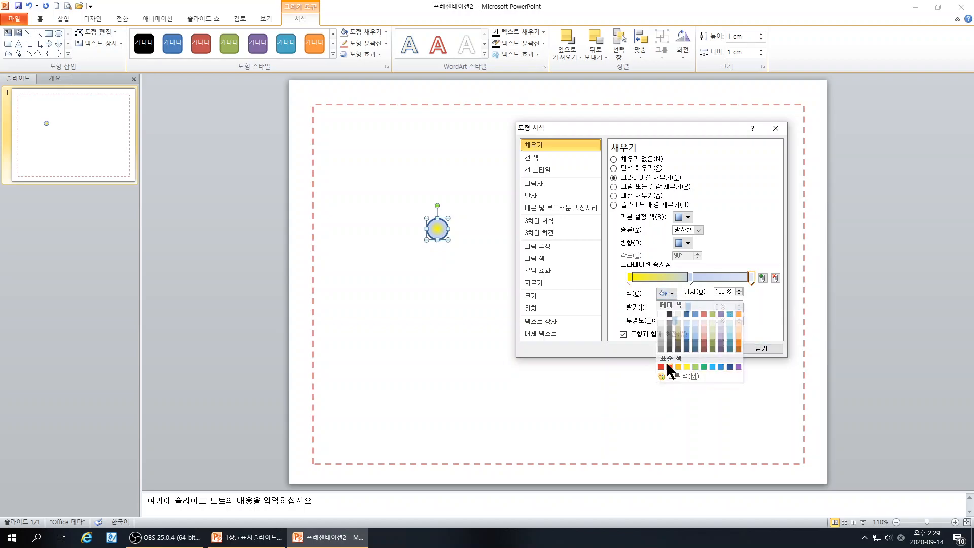
pyautogui.click(669, 367)
pyautogui.click(689, 277)
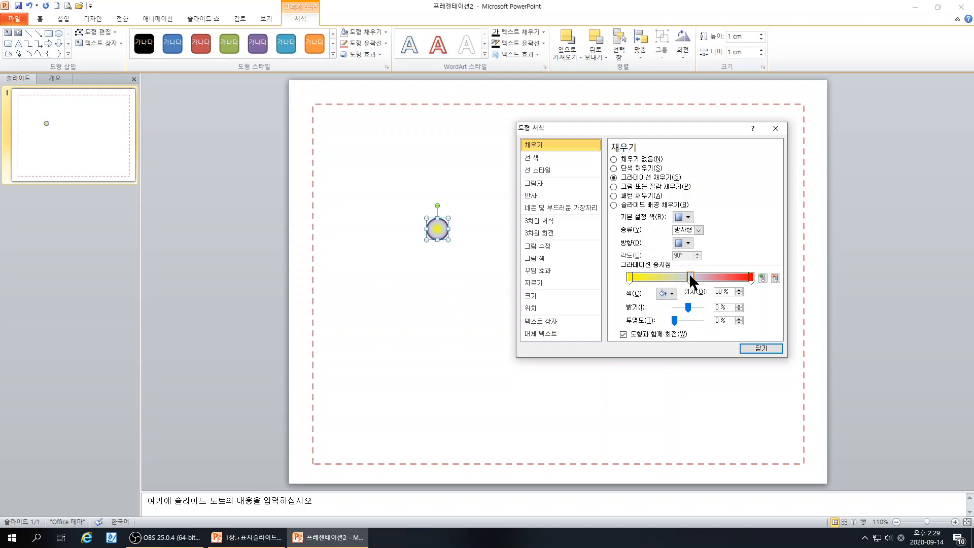
pyautogui.click(775, 278)
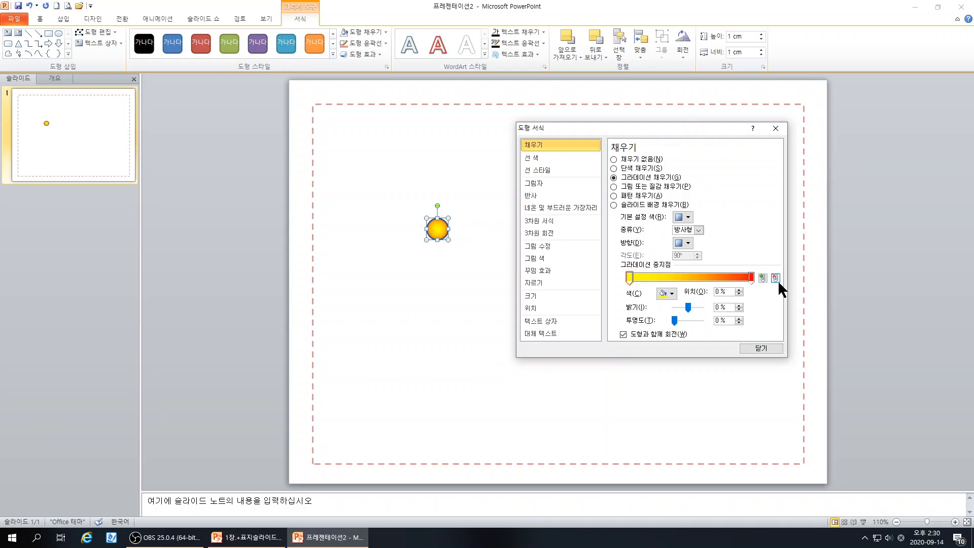
# Step: Shift the red gradient stop well inward and the yellow stop slightly inward, and finish formatting the circle's fill
pyautogui.moveTo(751, 277); pyautogui.dragTo(704, 283)
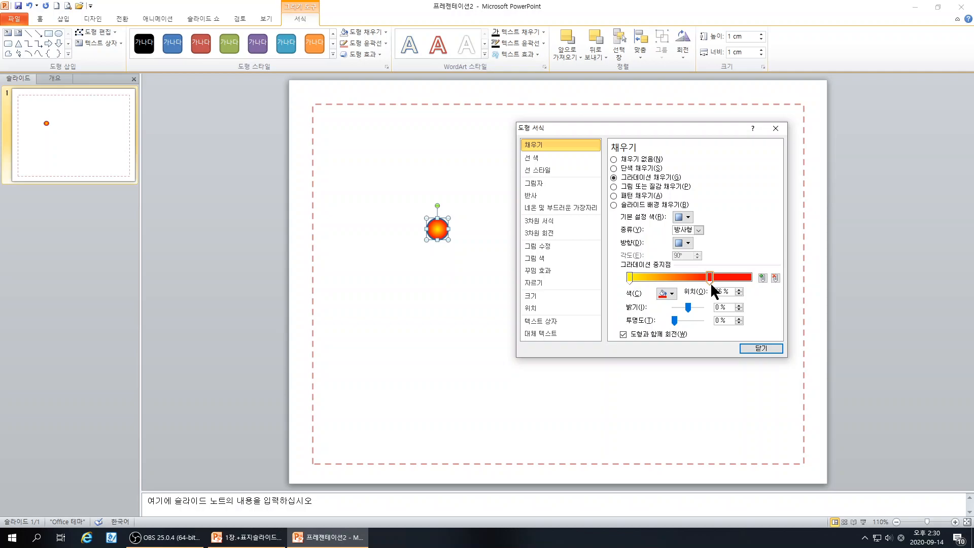
pyautogui.moveTo(629, 277)
pyautogui.mouseDown()
pyautogui.moveTo(662, 279)
pyautogui.moveTo(642, 279)
pyautogui.mouseUp()
pyautogui.click(760, 348)
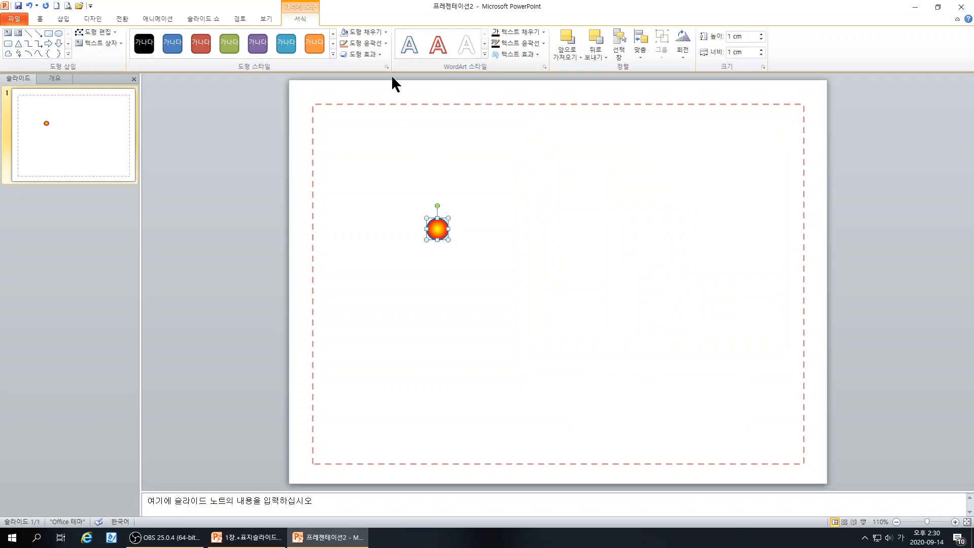
# Step: Remove the gradient circle's outline and place a copy of it directly above
pyautogui.click(366, 44)
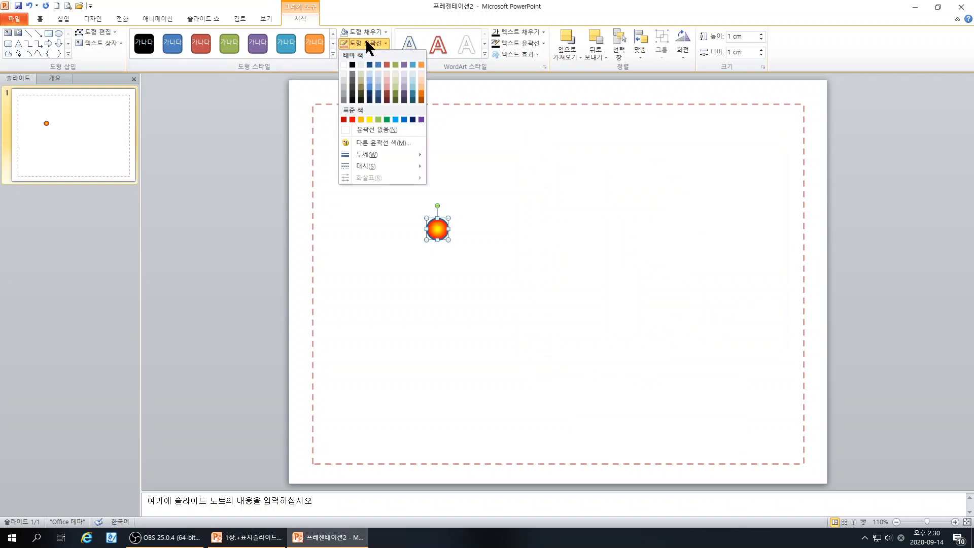
pyautogui.click(372, 130)
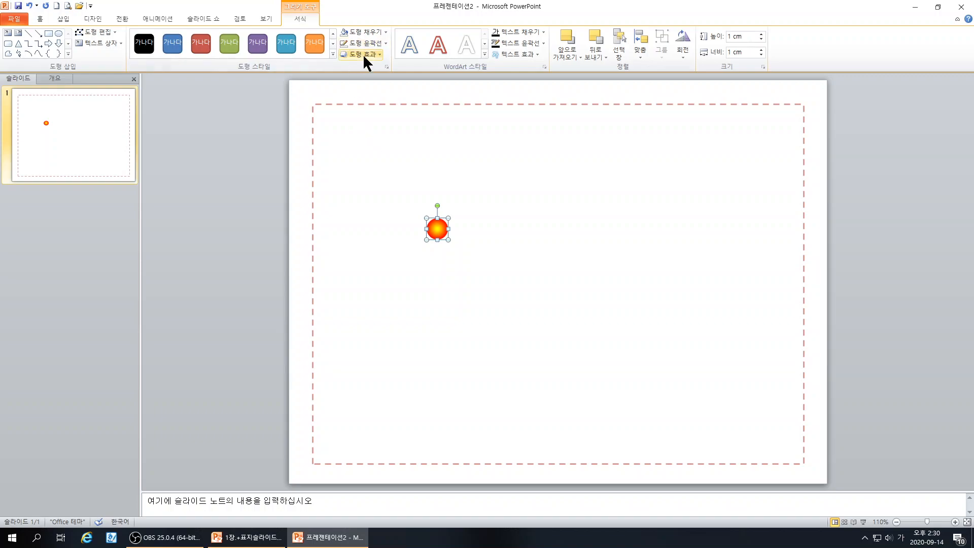
pyautogui.moveTo(438, 229); pyautogui.dragTo(438, 200)
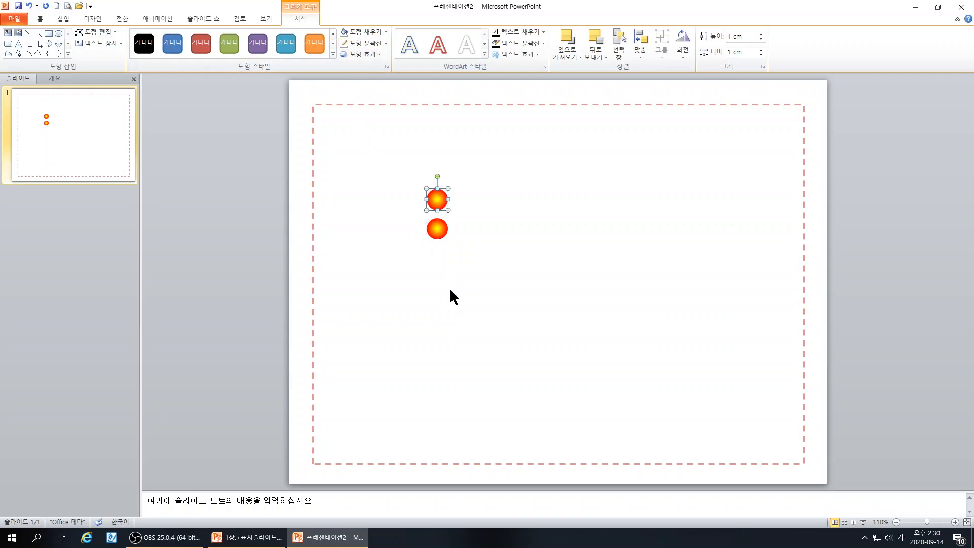
# Step: Apply a 2.5-point soft edge to the lower gradient circle
pyautogui.click(437, 229)
pyautogui.click(378, 54)
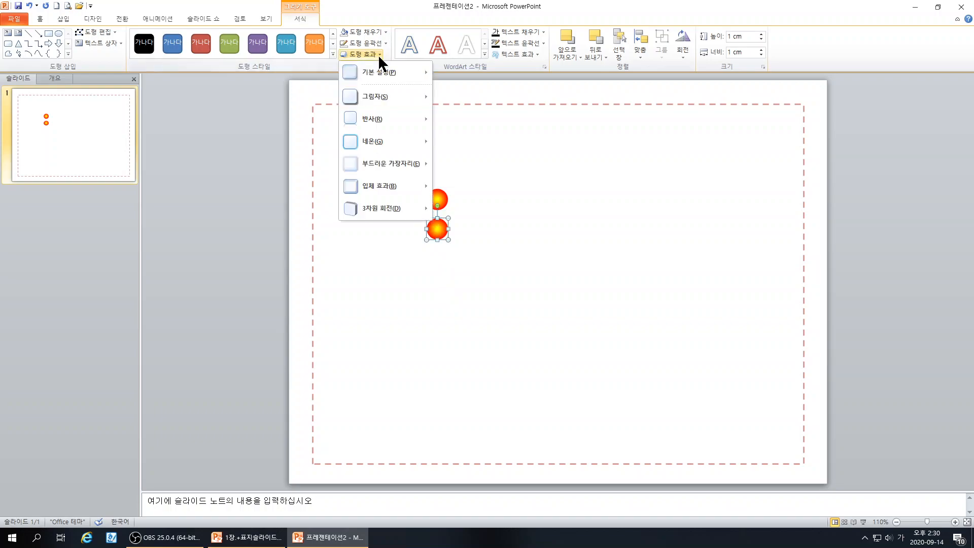
pyautogui.moveTo(405, 165)
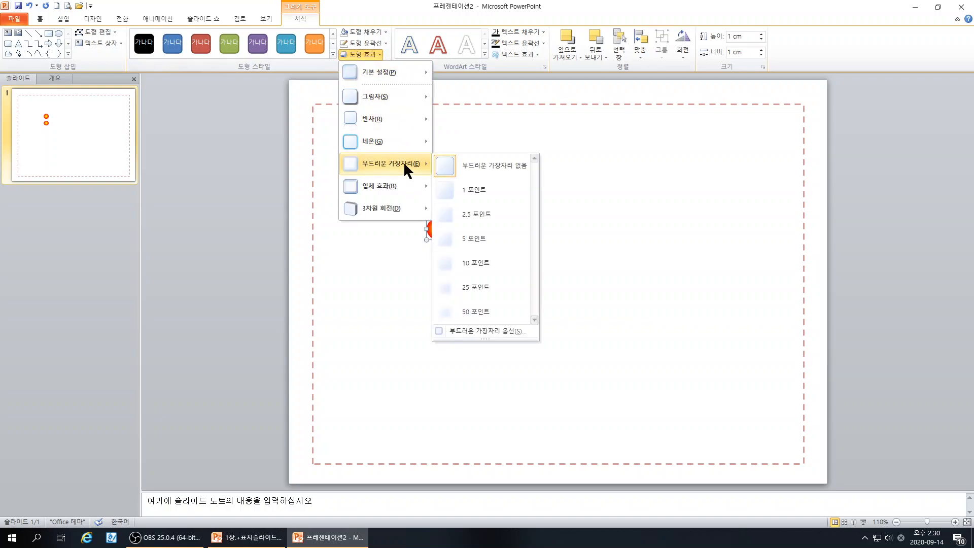
pyautogui.click(471, 212)
pyautogui.click(469, 252)
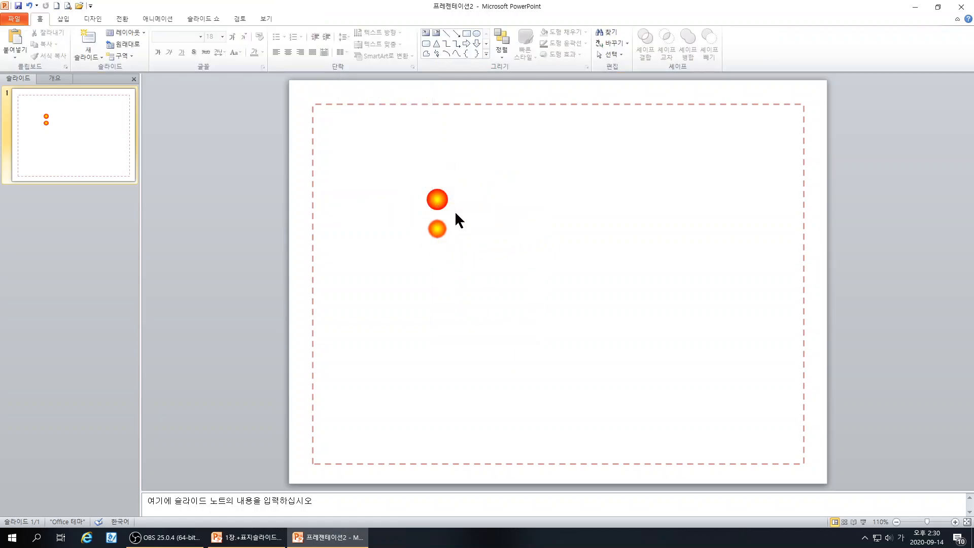
# Step: Check the flower in the sample presentation, and set the upper circle's height and width to 0.8 cm in the new one
pyautogui.doubleClick(435, 206)
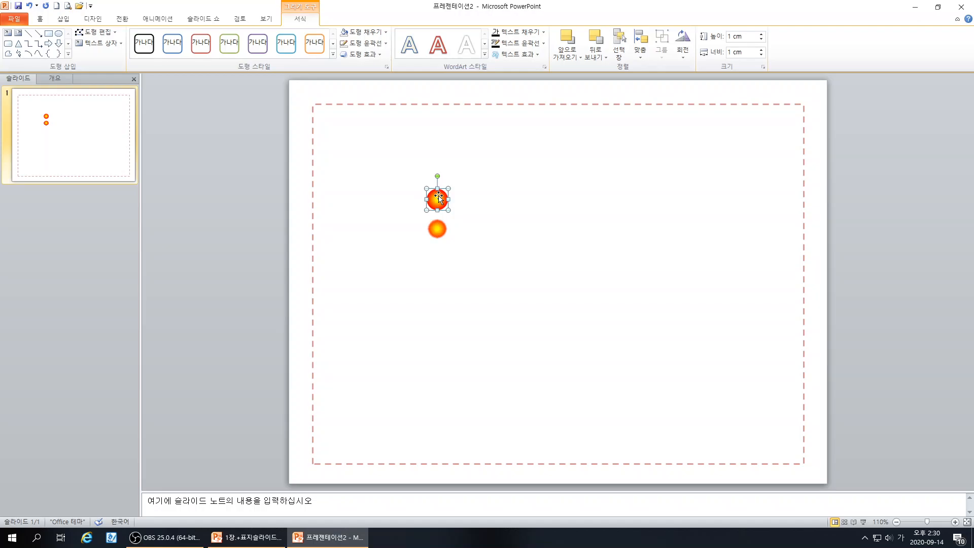
pyautogui.click(249, 533)
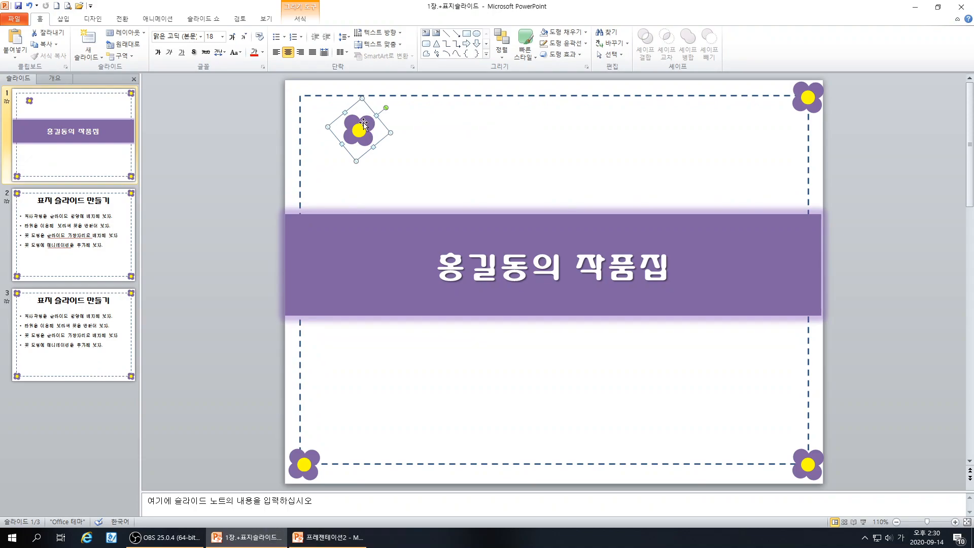
pyautogui.click(327, 539)
pyautogui.click(746, 37)
pyautogui.write('0.8')
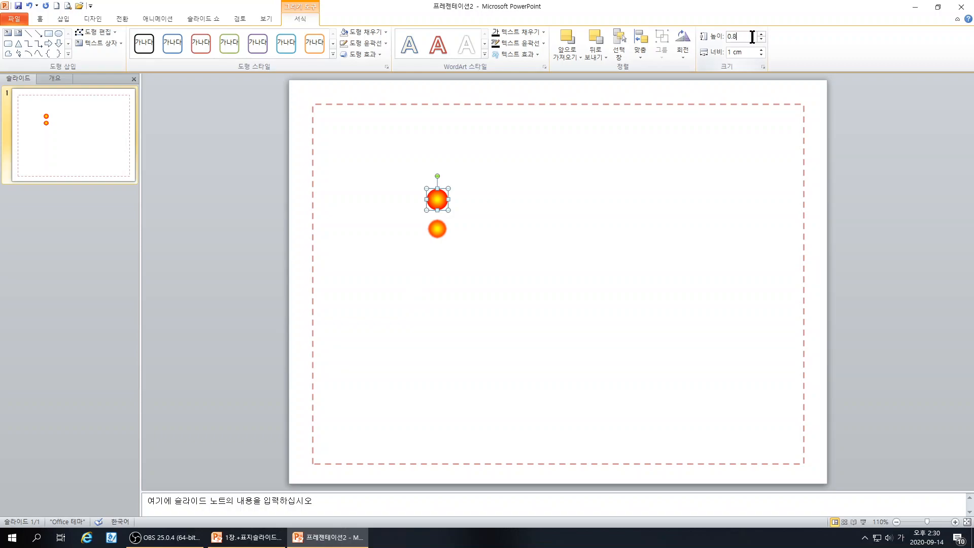
pyautogui.click(747, 52)
pyautogui.write('0.8')
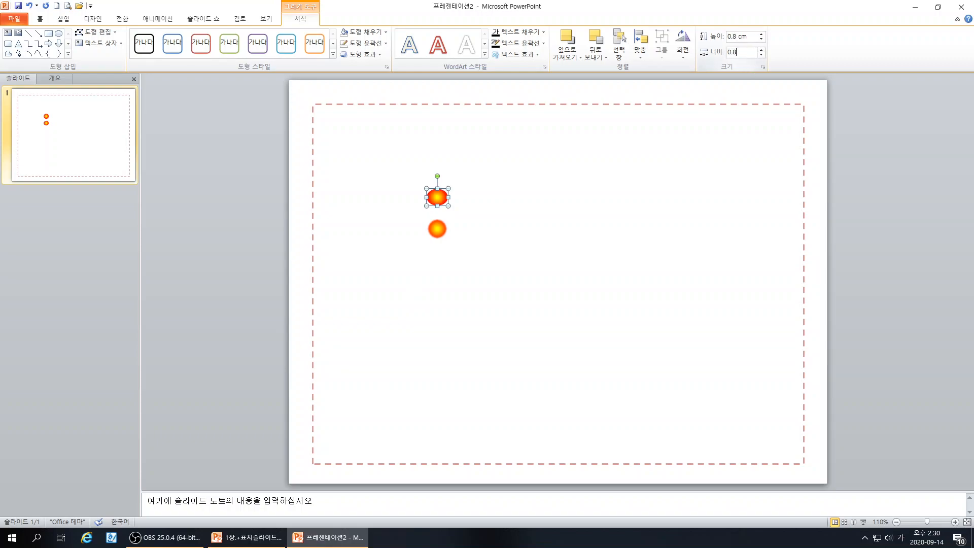
pyautogui.press('Return')
# Step: Fill the 0.8 cm circle with a custom light pink from the standard color palette
pyautogui.click(369, 37)
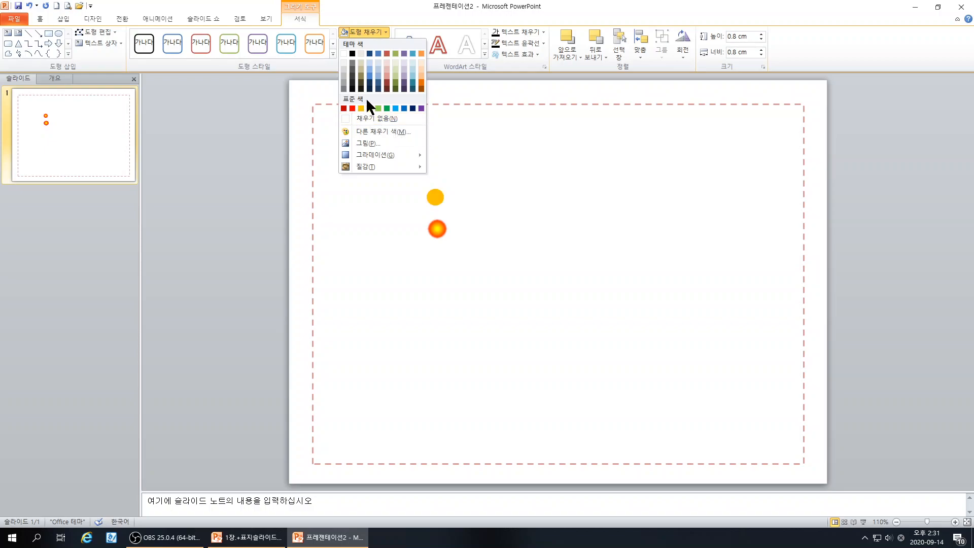
pyautogui.click(398, 133)
pyautogui.moveTo(465, 160); pyautogui.dragTo(599, 155)
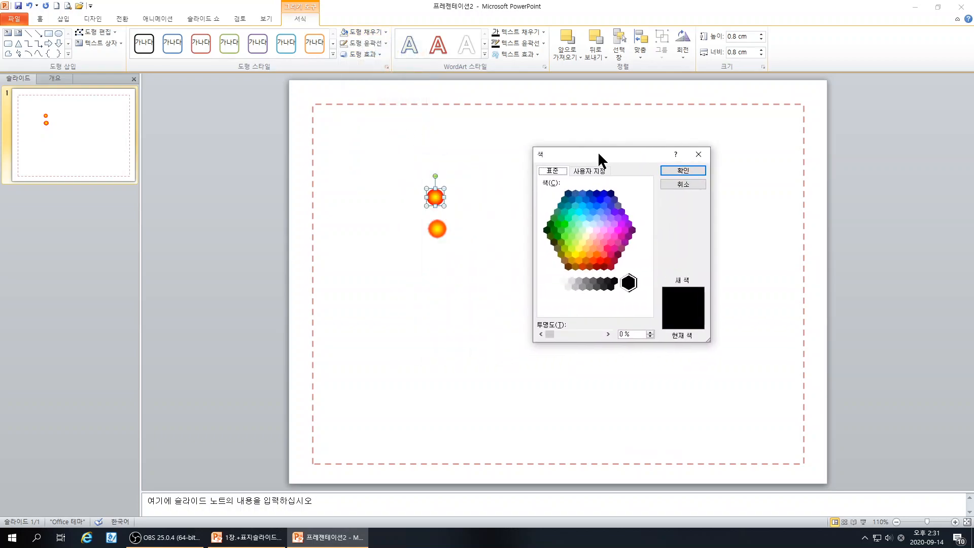
pyautogui.click(603, 230)
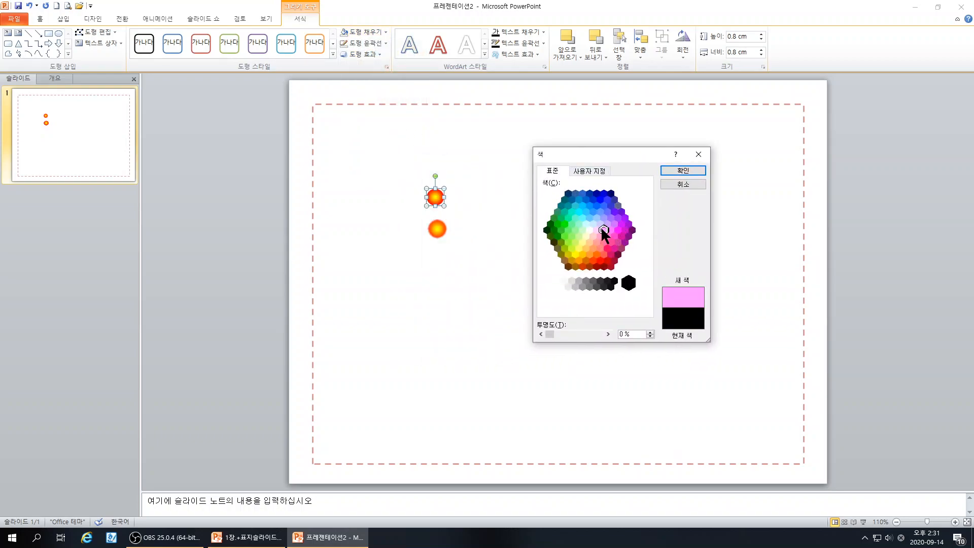
pyautogui.click(680, 172)
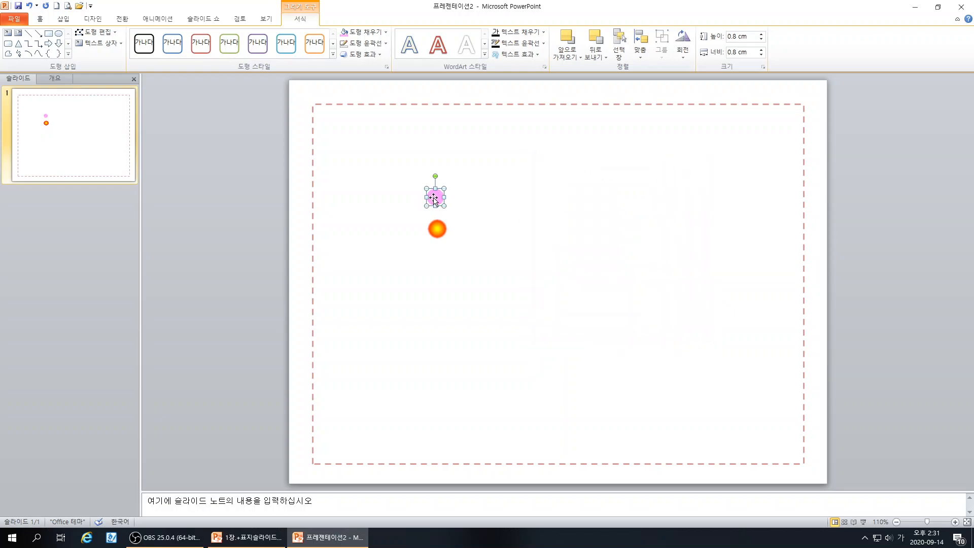
# Step: Set the pink circle's outline to a custom, paler pink than its fill
pyautogui.click(371, 45)
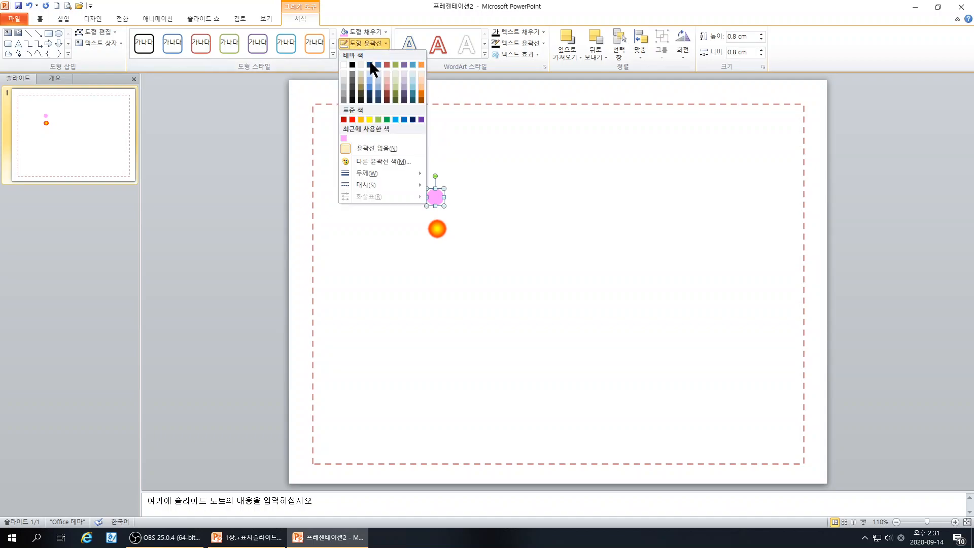
pyautogui.click(370, 160)
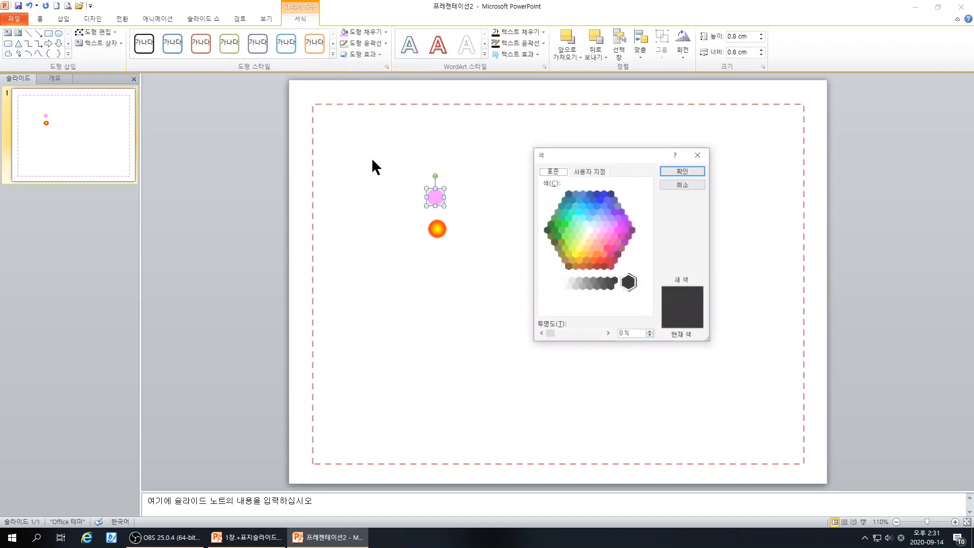
pyautogui.click(595, 229)
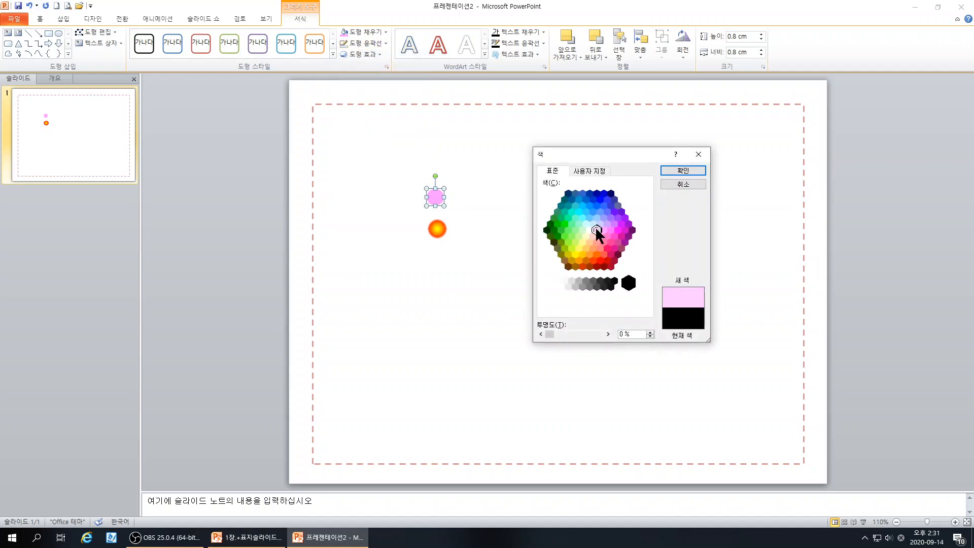
pyautogui.click(680, 170)
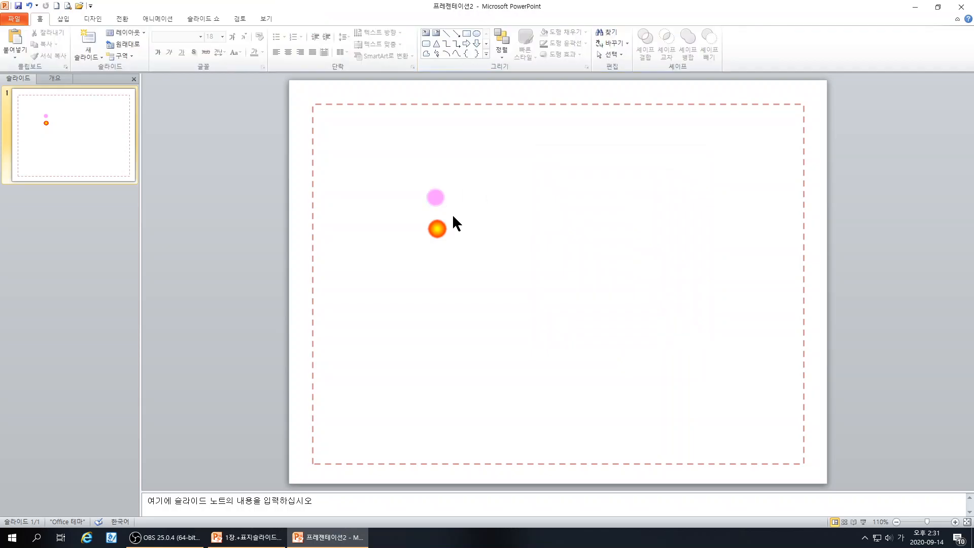
# Step: Move the pink circle onto the orange circle's upper edge and arrange three copies around the center as petals
pyautogui.moveTo(435, 199); pyautogui.dragTo(438, 220)
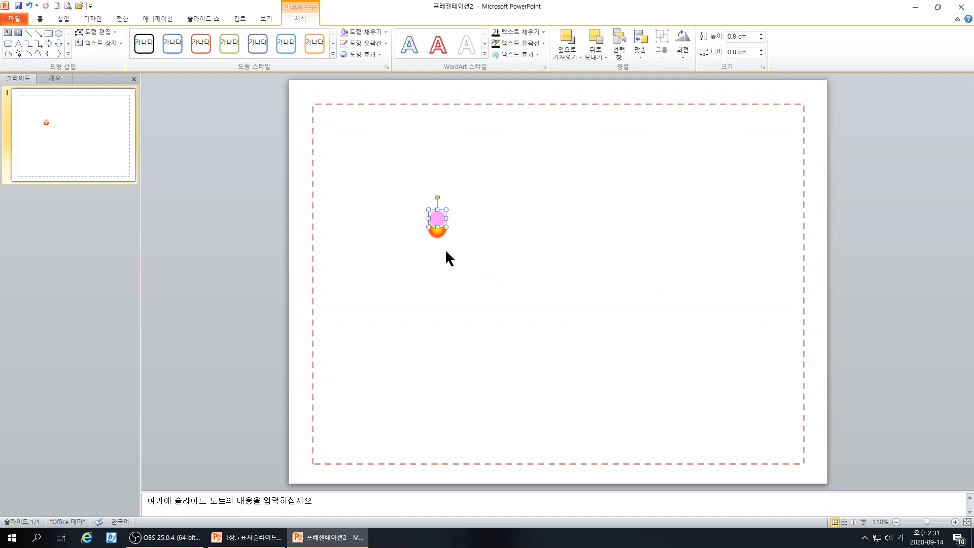
pyautogui.moveTo(445, 222); pyautogui.dragTo(423, 228)
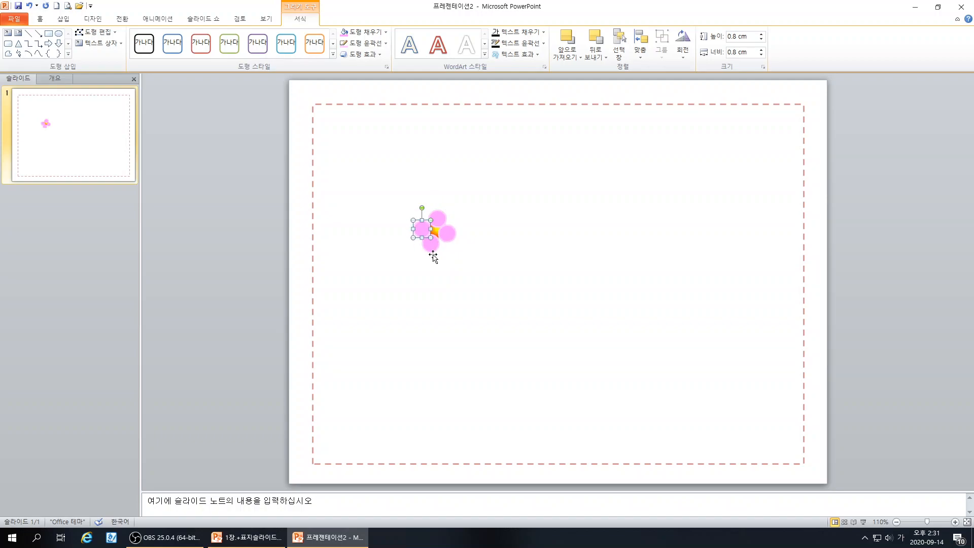
# Step: Select the four pink petals together and send them to the back, behind the orange center circle
pyautogui.click(464, 266)
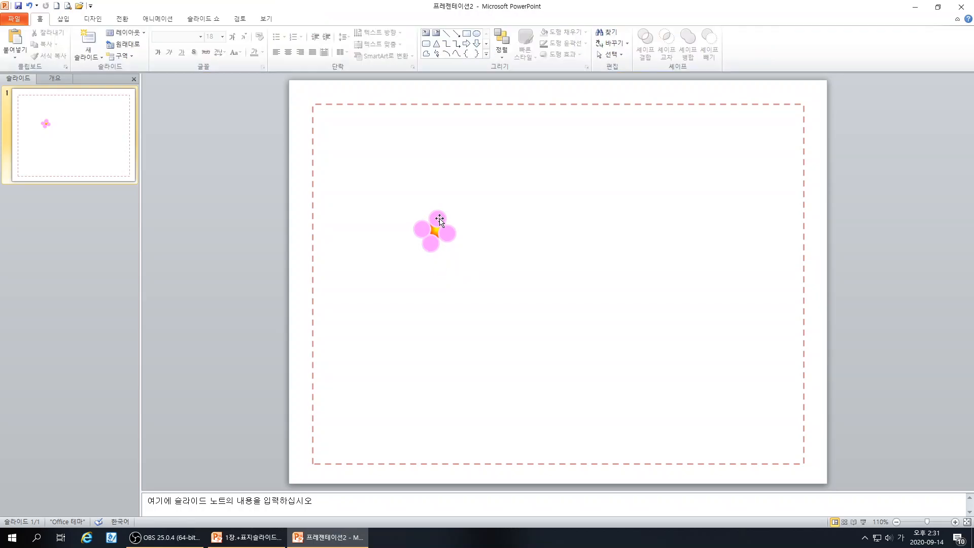
pyautogui.click(439, 220)
pyautogui.keyDown('shift'); pyautogui.click(447, 236); pyautogui.keyUp('shift')
pyautogui.keyDown('shift'); pyautogui.click(434, 246); pyautogui.keyUp('shift')
pyautogui.keyDown('shift'); pyautogui.click(419, 228); pyautogui.keyUp('shift')
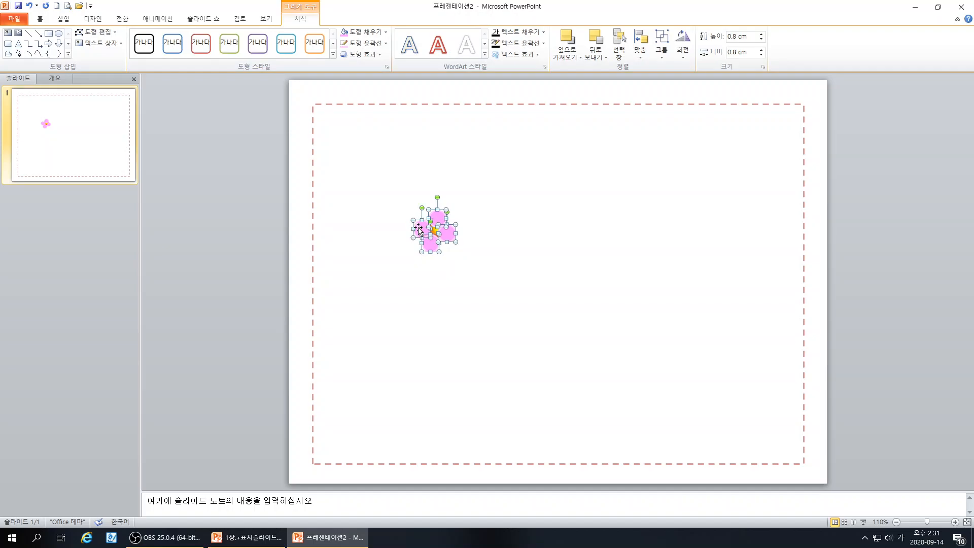
pyautogui.rightClick(417, 228)
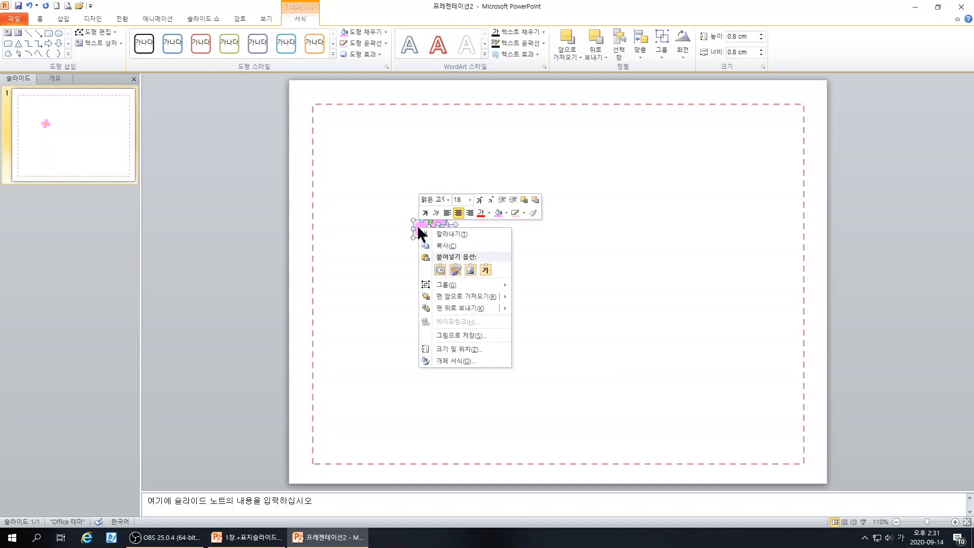
pyautogui.click(446, 302)
pyautogui.click(500, 295)
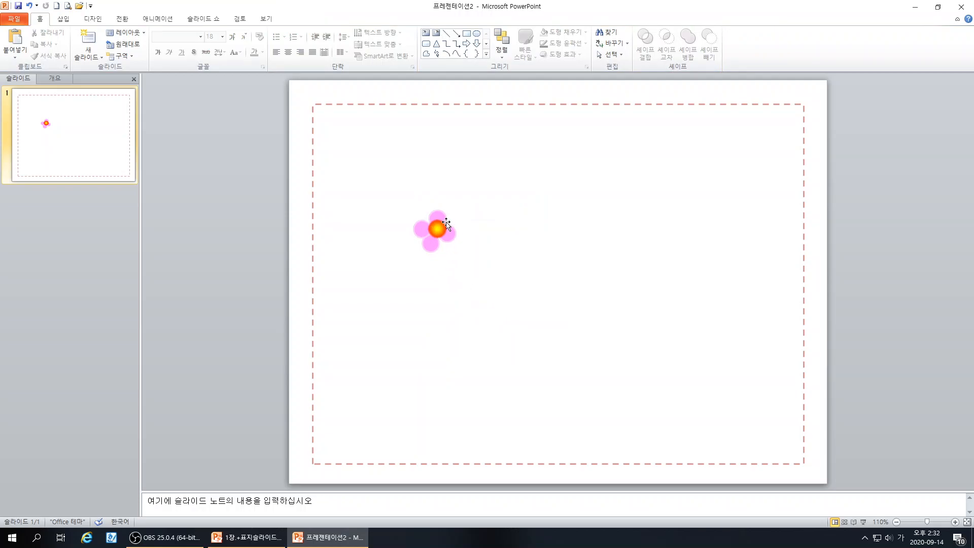
# Step: Move the outer petals inward so they sit closely around the orange center circle
pyautogui.click(421, 228)
pyautogui.moveTo(421, 227); pyautogui.dragTo(435, 239)
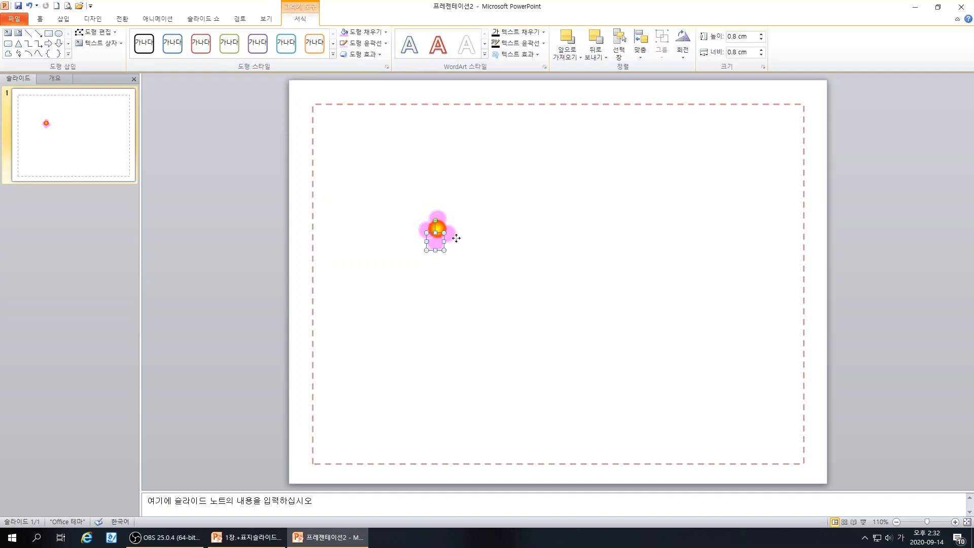
pyautogui.click(440, 212)
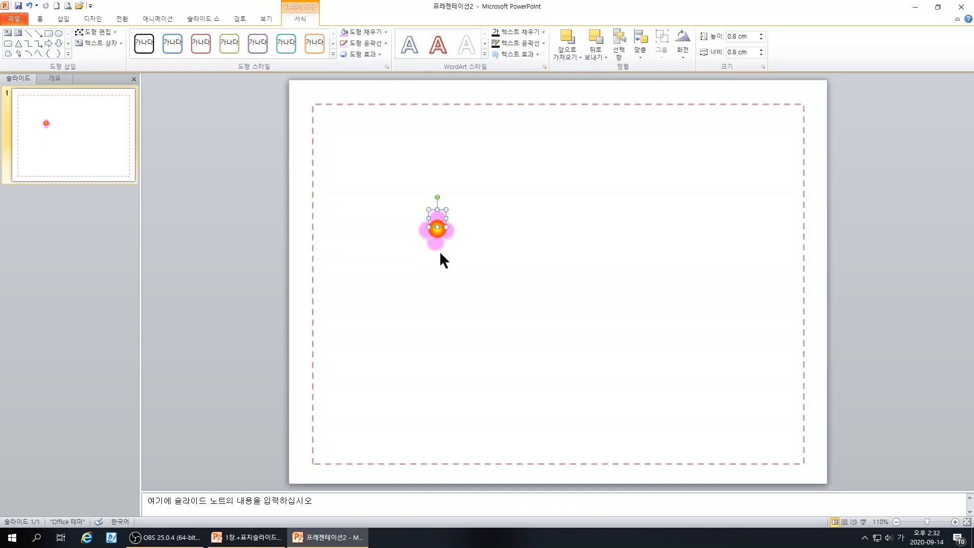
pyautogui.click(452, 274)
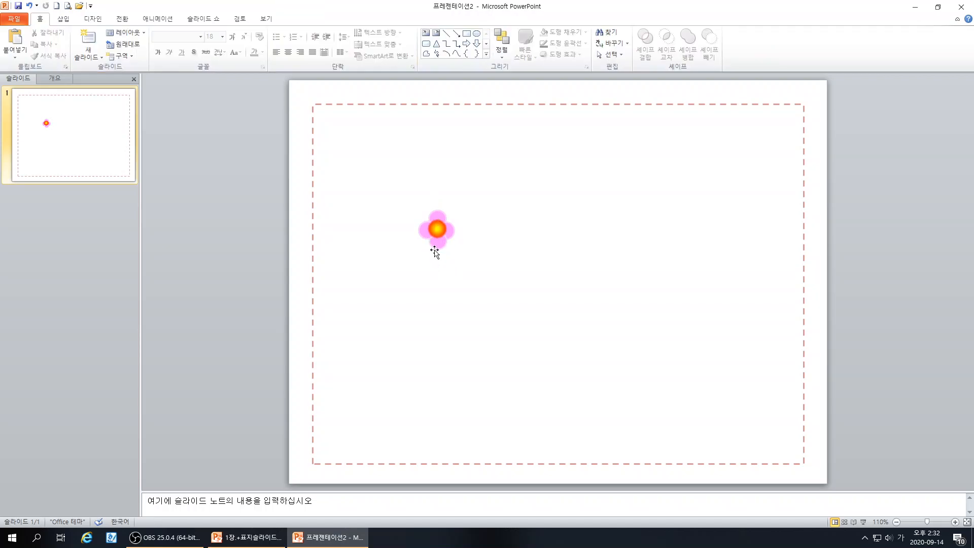
# Step: Fine-tune the right petal's position so it lines up with the middle of the orange center
pyautogui.click(449, 230)
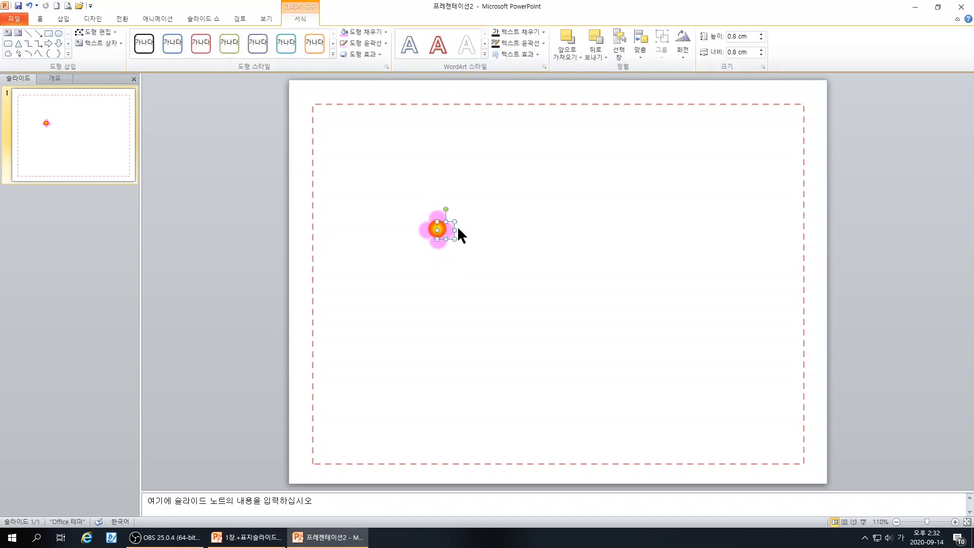
pyautogui.hotkey('ctrl', 'Right')
pyautogui.hotkey('ctrl', 'Right')
pyautogui.hotkey('ctrl', 'Down')
pyautogui.moveTo(452, 230); pyautogui.dragTo(451, 226)
pyautogui.click(437, 217)
pyautogui.click(486, 256)
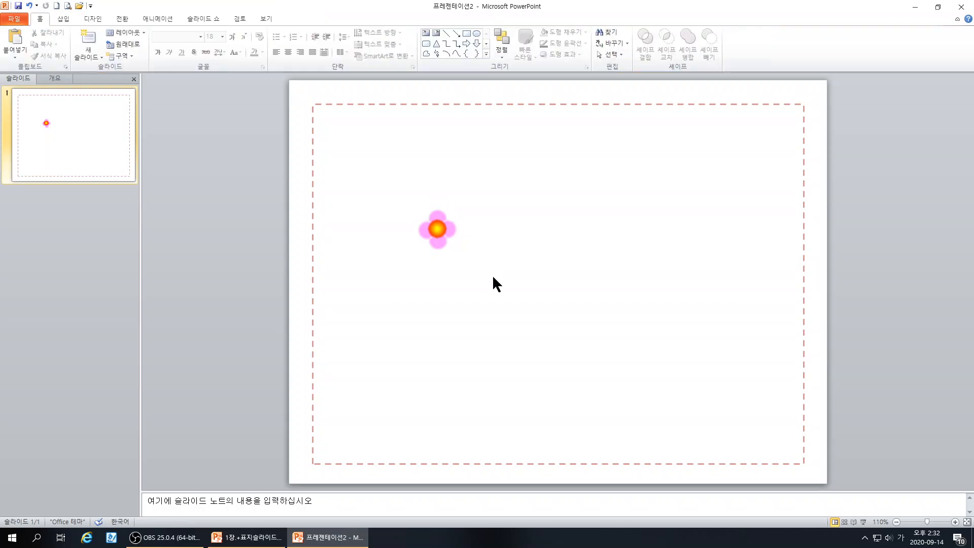
# Step: Adjust the lower petal so it tucks slightly under the orange center, directly opposite the upper petal
pyautogui.click(439, 245)
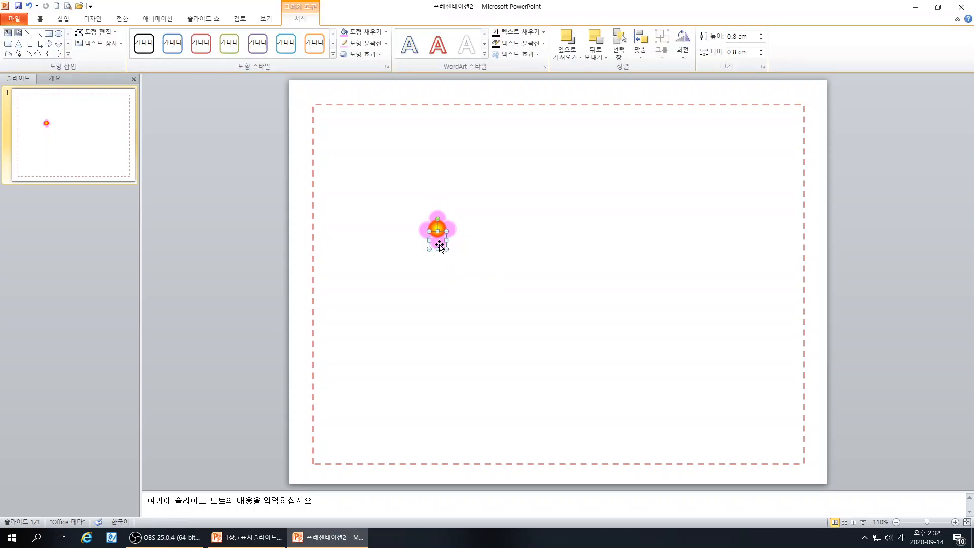
pyautogui.hotkey('ctrl', 'z')
pyautogui.click(465, 297)
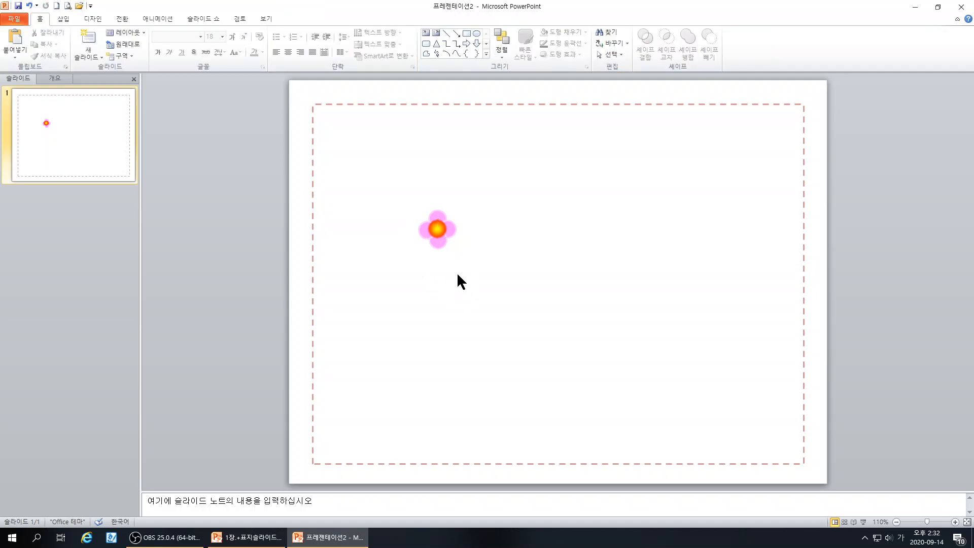
pyautogui.click(438, 244)
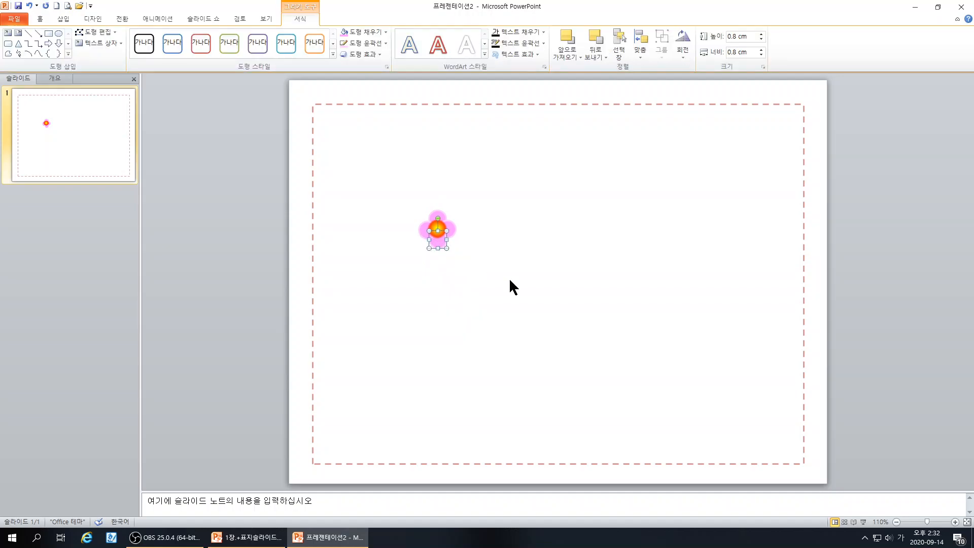
pyautogui.click(477, 280)
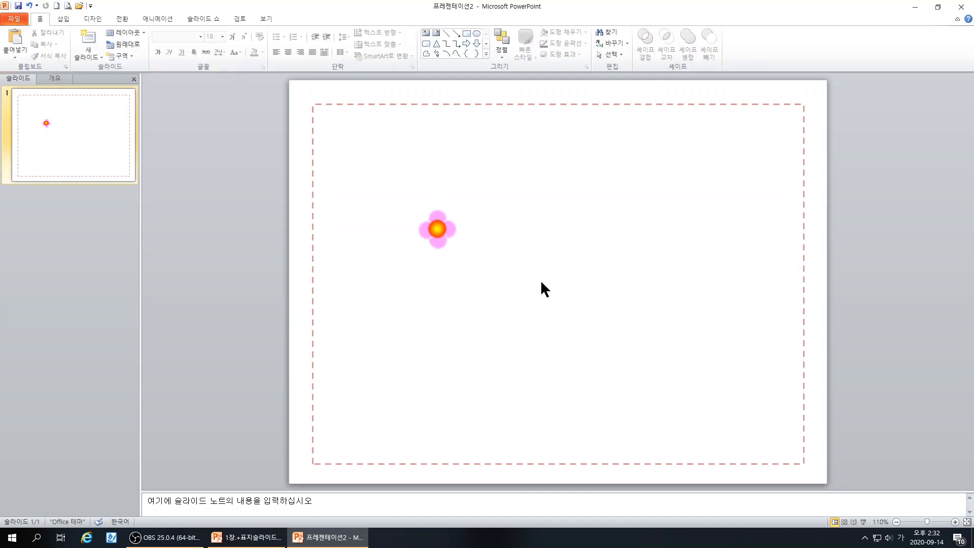
pyautogui.click(439, 215)
pyautogui.click(443, 253)
pyautogui.click(436, 239)
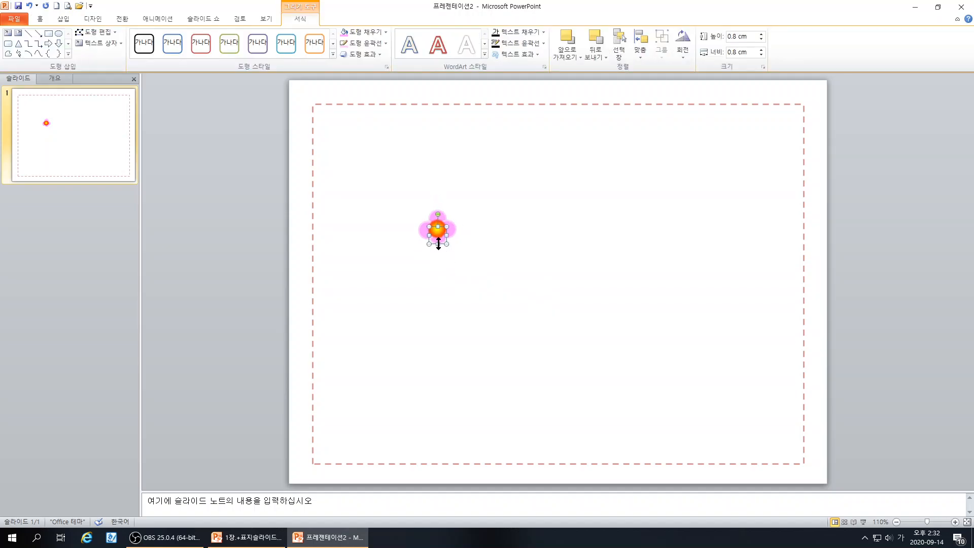
pyautogui.moveTo(442, 238); pyautogui.dragTo(444, 242)
pyautogui.hotkey('ctrl', 'z')
pyautogui.click(489, 264)
pyautogui.click(439, 244)
pyautogui.click(503, 271)
pyautogui.click(438, 242)
# Step: Adjust the left petal so it overlaps the orange center symmetrically with the right petal
pyautogui.click(415, 237)
pyautogui.click(422, 235)
pyautogui.click(490, 277)
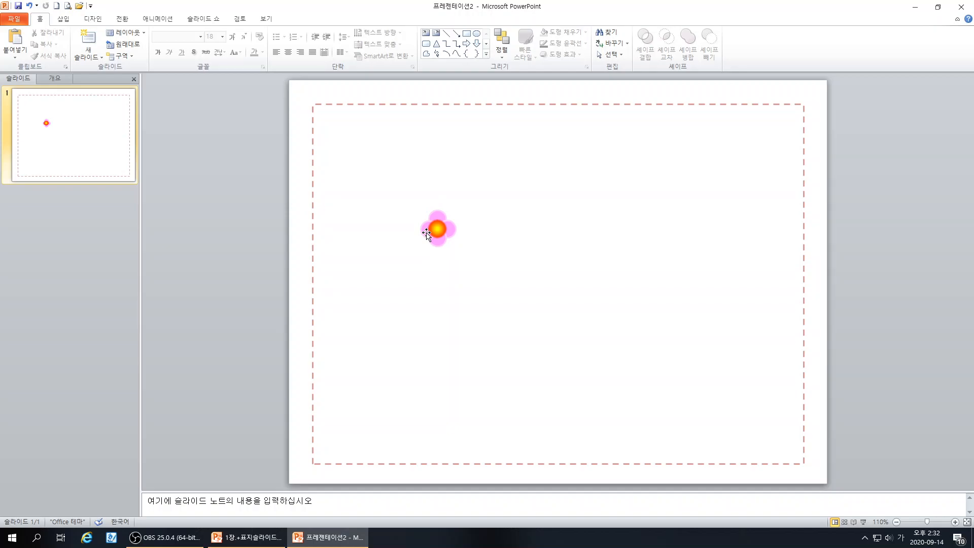
pyautogui.click(425, 233)
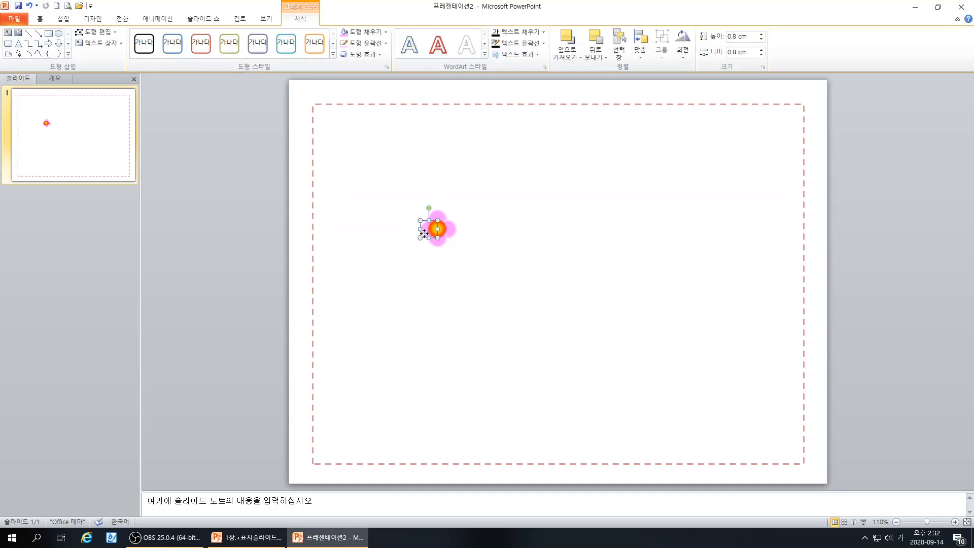
pyautogui.moveTo(423, 233); pyautogui.dragTo(423, 233)
pyautogui.click(471, 251)
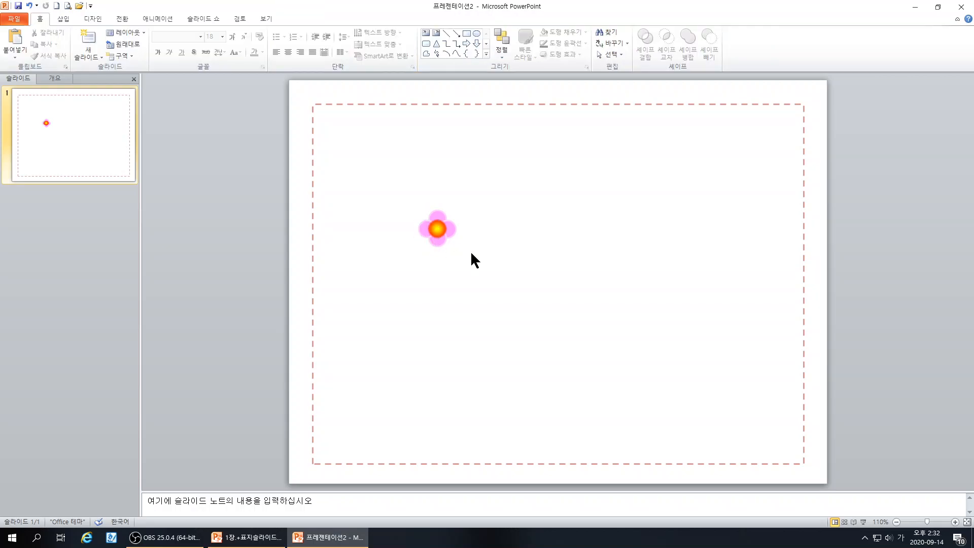
# Step: Try the Spin (회전) emphasis animation on all five ungrouped flower shapes at once
pyautogui.moveTo(529, 284)
pyautogui.mouseDown()
pyautogui.moveTo(386, 203)
pyautogui.moveTo(378, 188)
pyautogui.mouseUp()
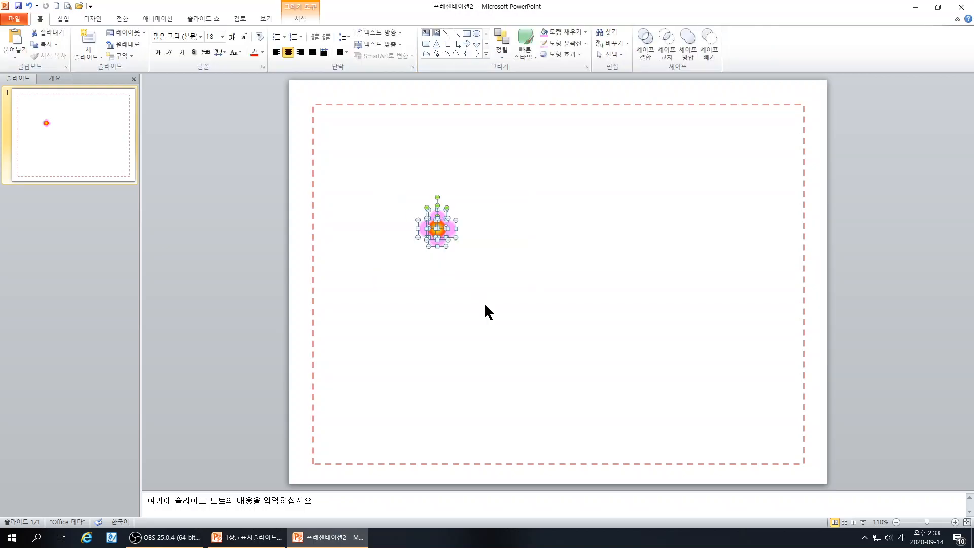
pyautogui.click(159, 19)
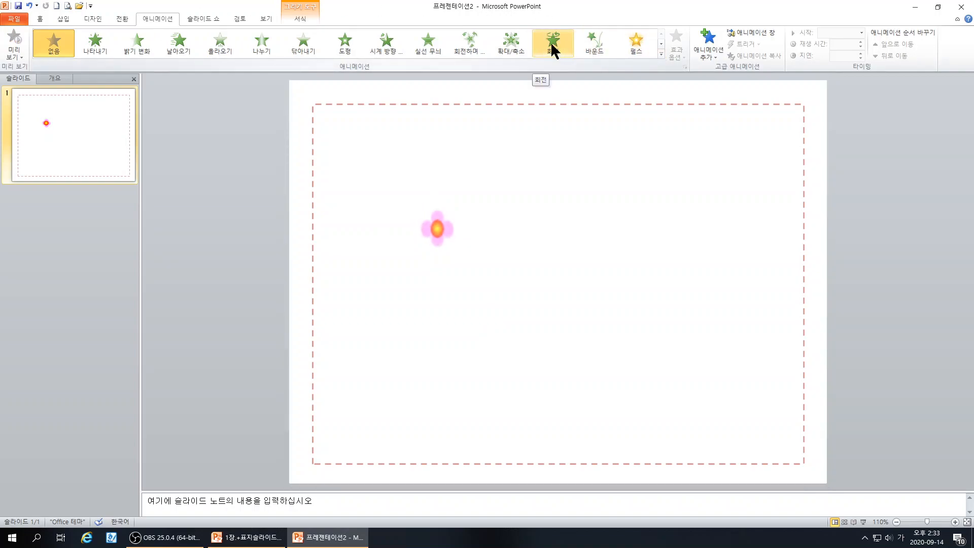
pyautogui.click(661, 53)
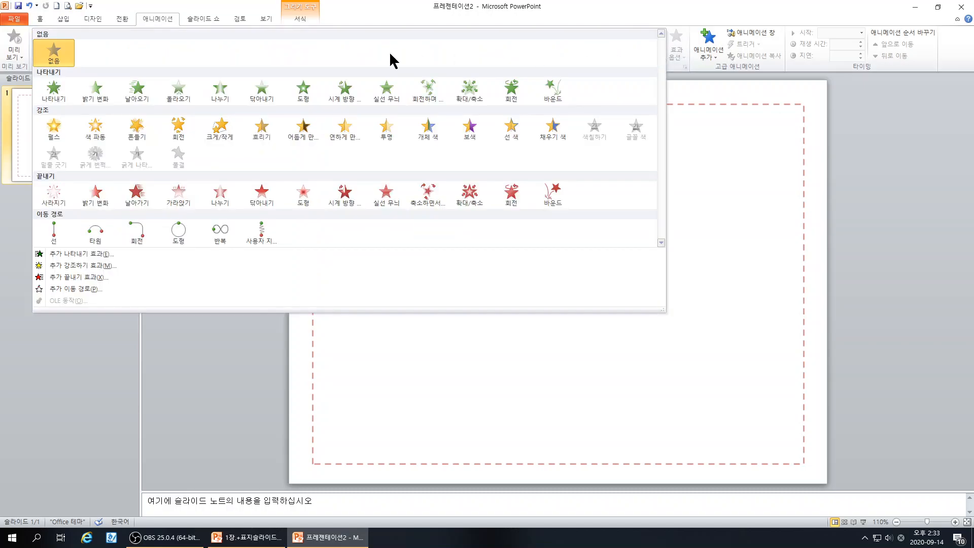
pyautogui.click(192, 129)
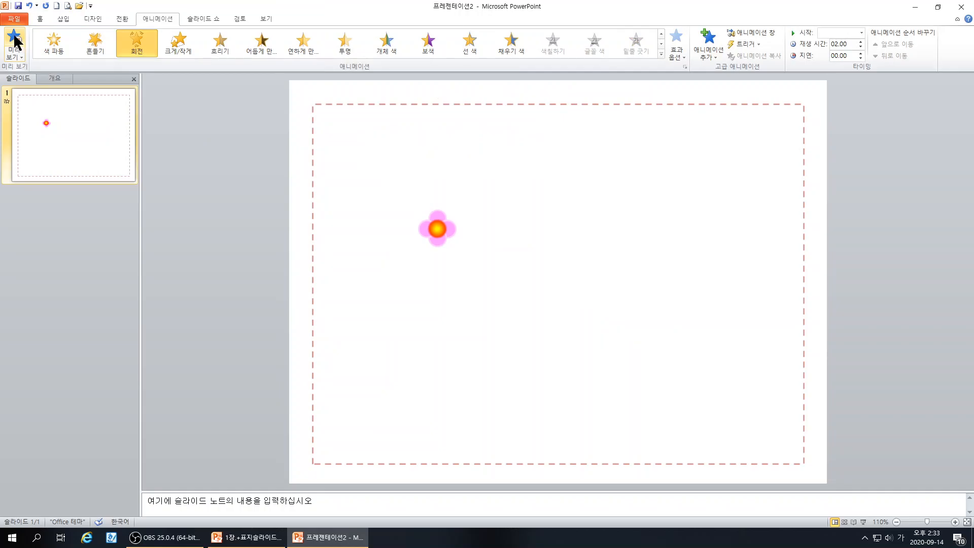
# Step: Play the slide as a slide show, return to editing, and undo the Spin animation on the ungrouped shapes
pyautogui.click(452, 262)
pyautogui.click(862, 521)
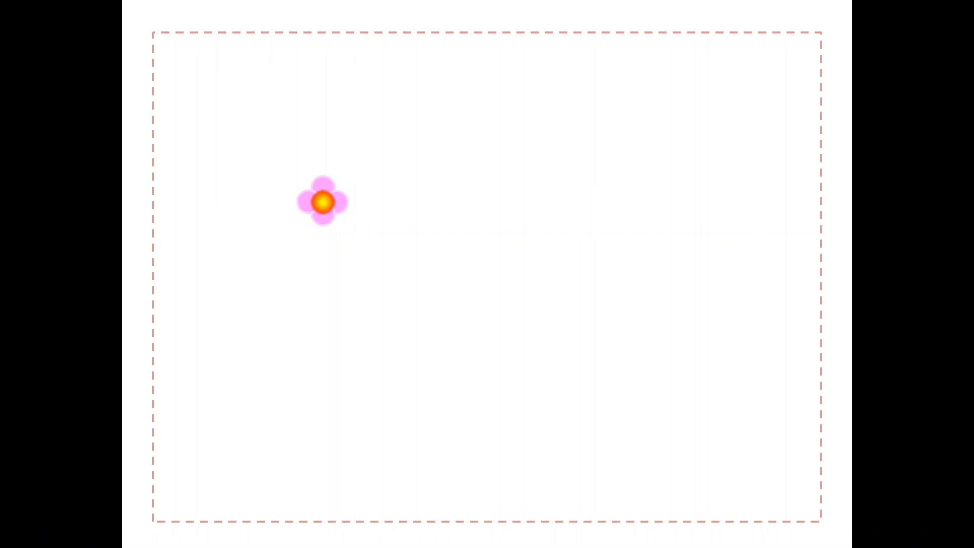
pyautogui.press('Escape')
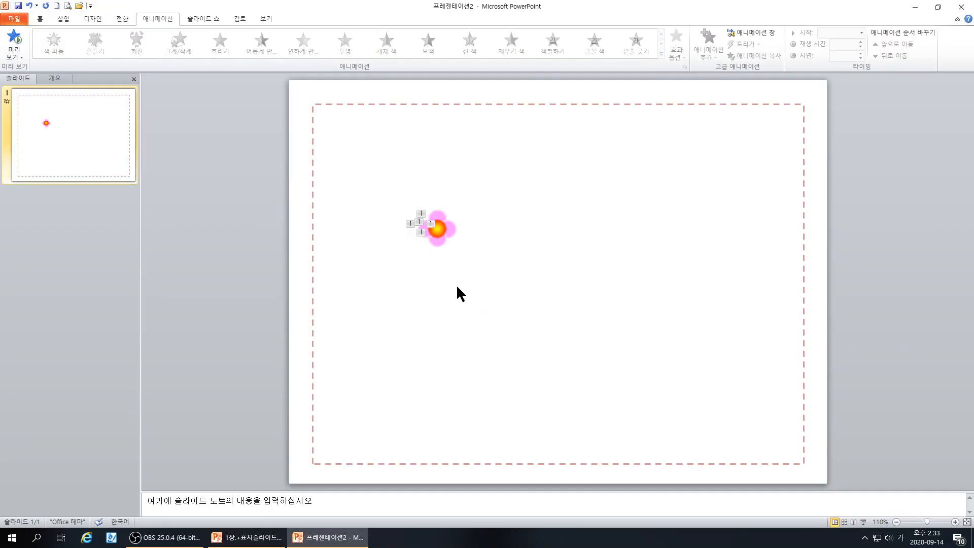
pyautogui.hotkey('ctrl', 'z')
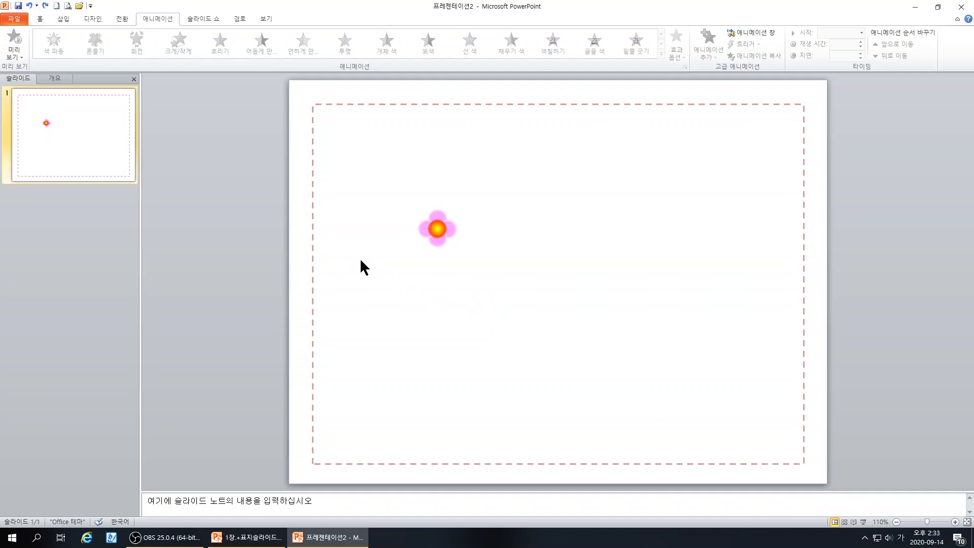
# Step: Group the four petals and the orange center into a single flower object
pyautogui.moveTo(558, 292); pyautogui.dragTo(380, 163)
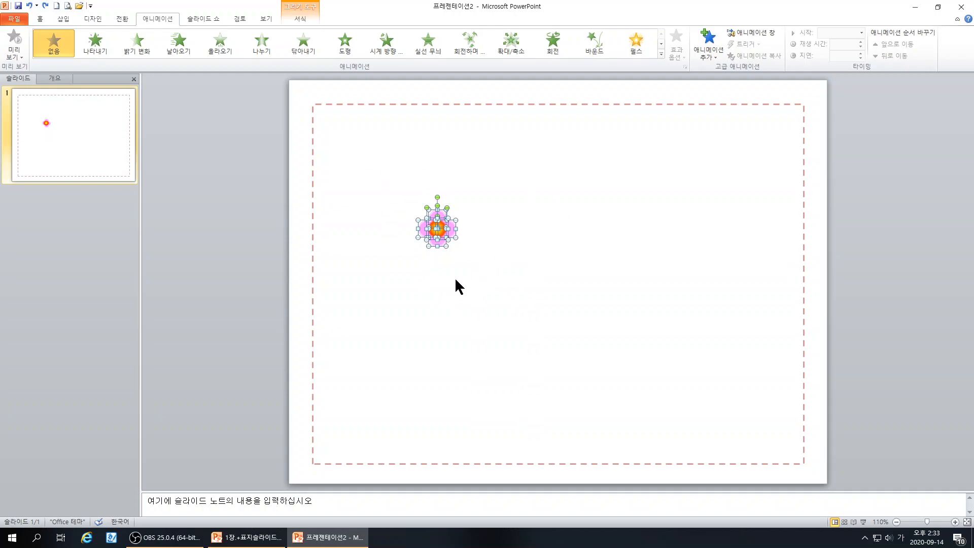
pyautogui.hotkey('ctrl', 'g')
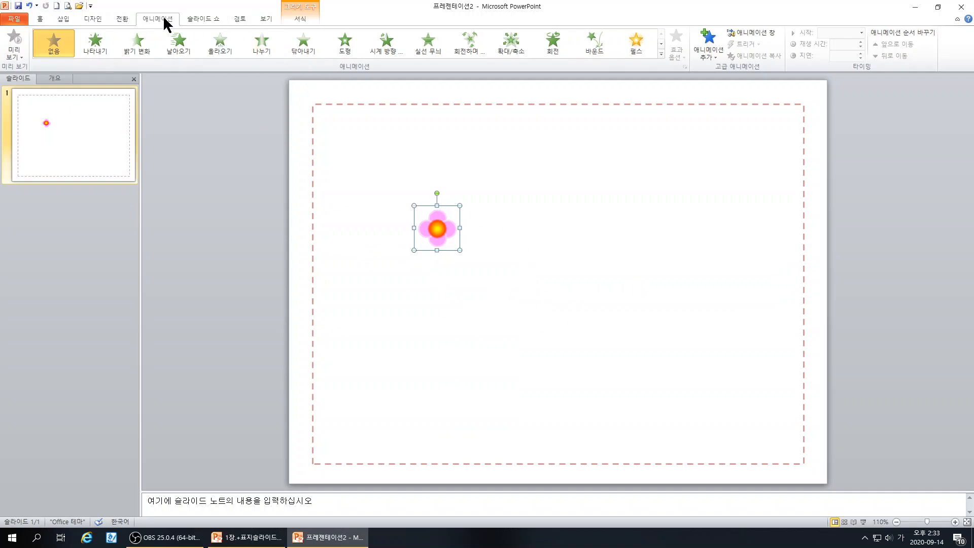
pyautogui.click(662, 54)
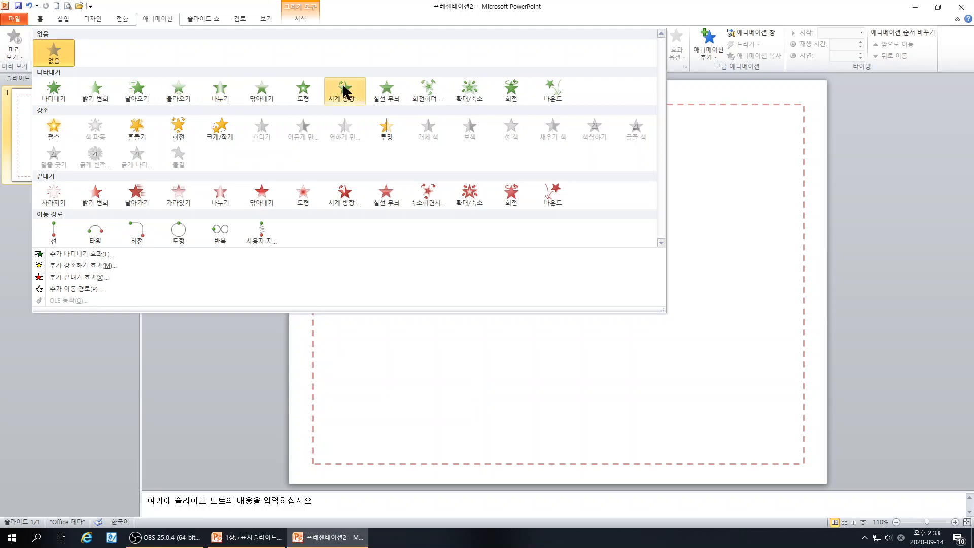
pyautogui.click(578, 350)
# Step: Check the tilted flower in the sample presentation, and rotate the grouped flower clockwise so its petals point diagonally
pyautogui.click(246, 537)
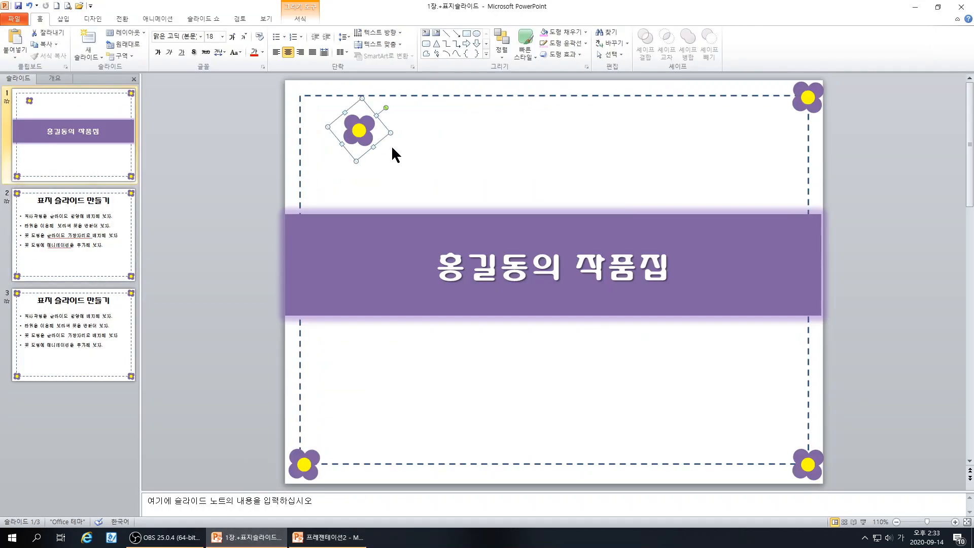
pyautogui.click(290, 355)
pyautogui.click(327, 537)
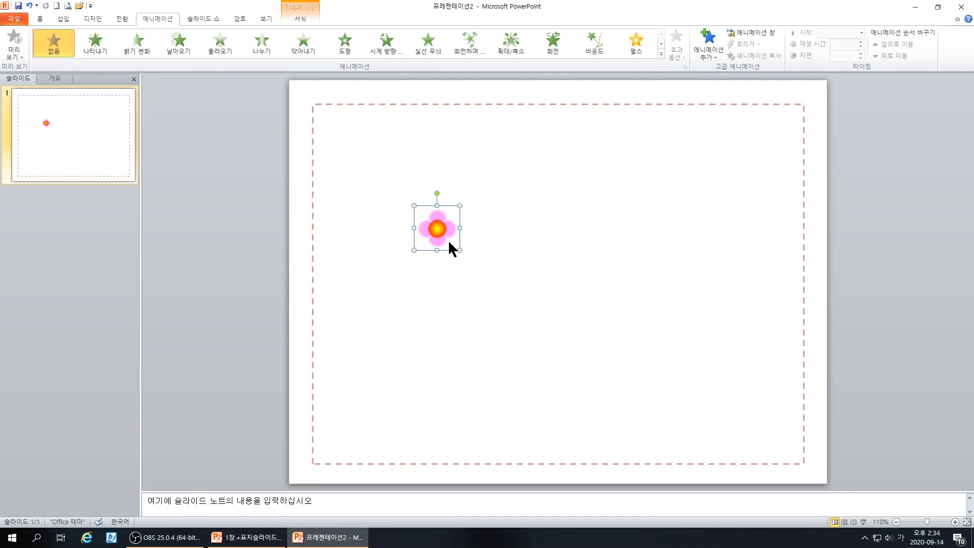
pyautogui.moveTo(447, 197); pyautogui.dragTo(465, 206)
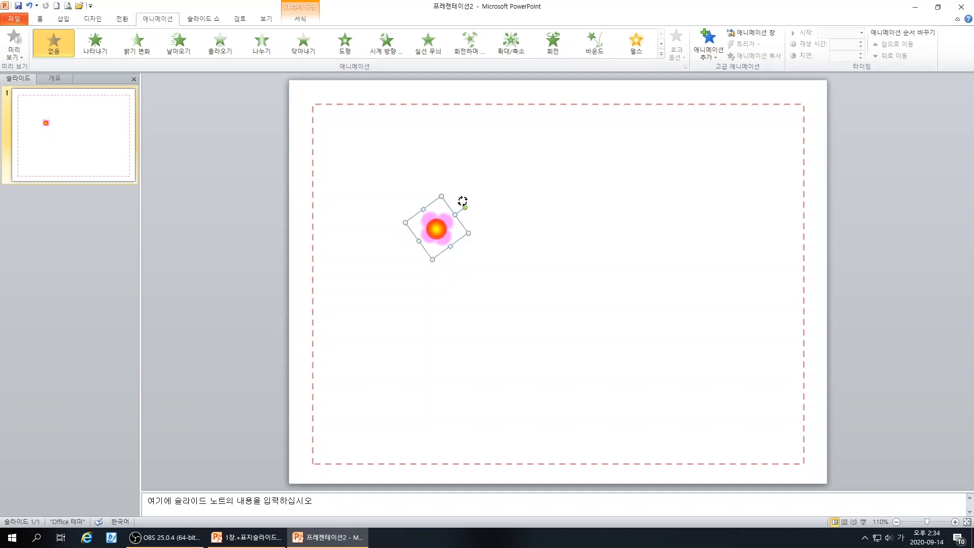
pyautogui.moveTo(462, 201); pyautogui.dragTo(458, 197)
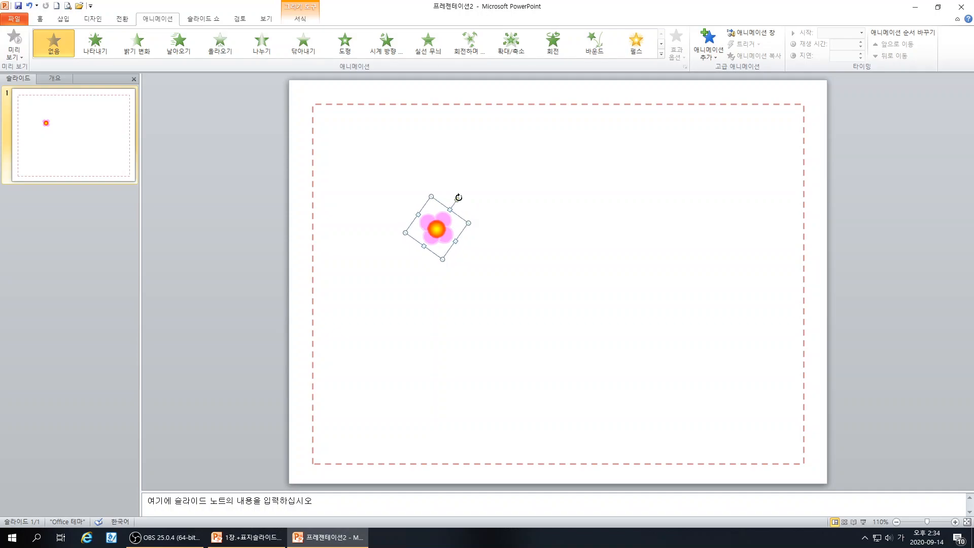
pyautogui.click(493, 293)
# Step: Apply the Spin (회전) emphasis animation to the grouped flower
pyautogui.moveTo(524, 291); pyautogui.dragTo(427, 278)
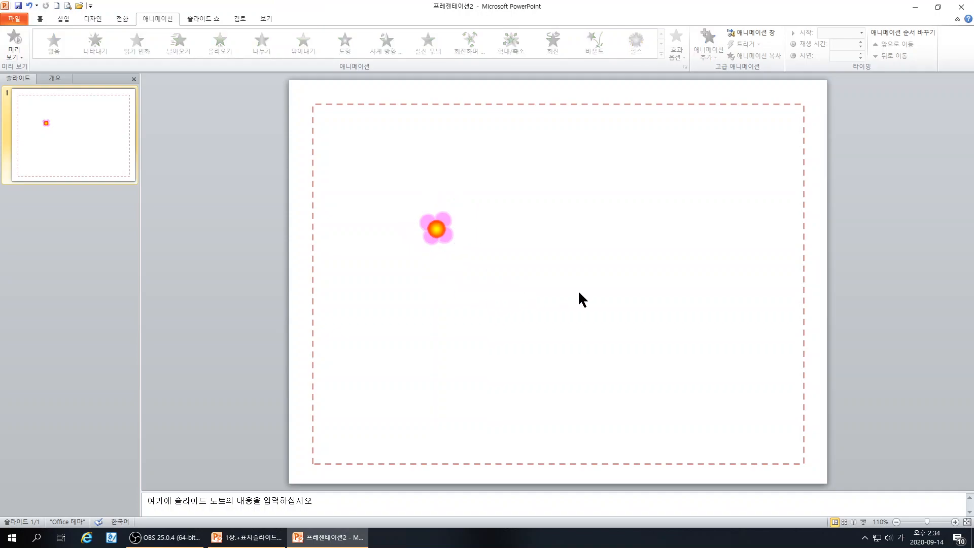
pyautogui.moveTo(507, 291); pyautogui.dragTo(363, 193)
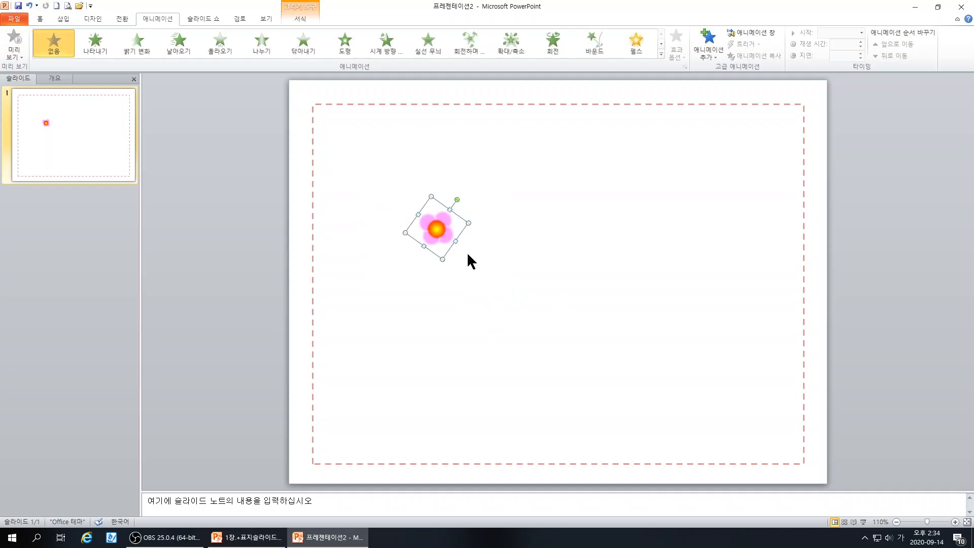
pyautogui.click(660, 54)
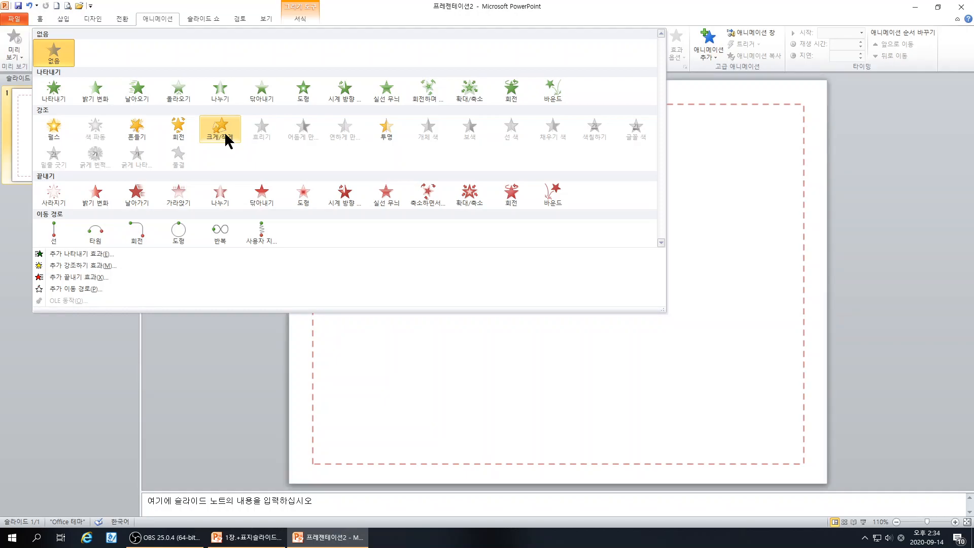
pyautogui.click(182, 123)
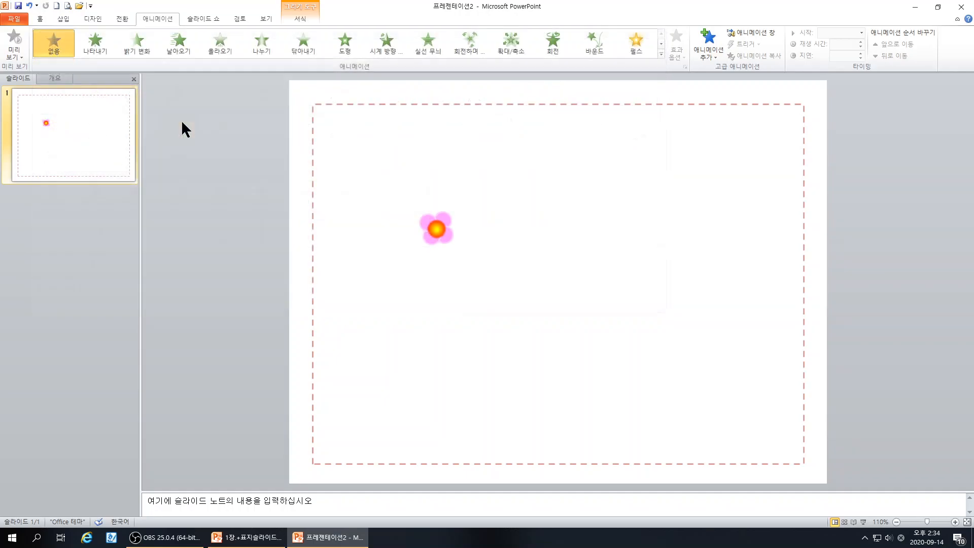
# Step: Move the grouped flower onto the upper-left corner of the dashed border
pyautogui.click(485, 310)
pyautogui.click(421, 228)
pyautogui.click(479, 290)
pyautogui.moveTo(437, 231); pyautogui.dragTo(316, 109)
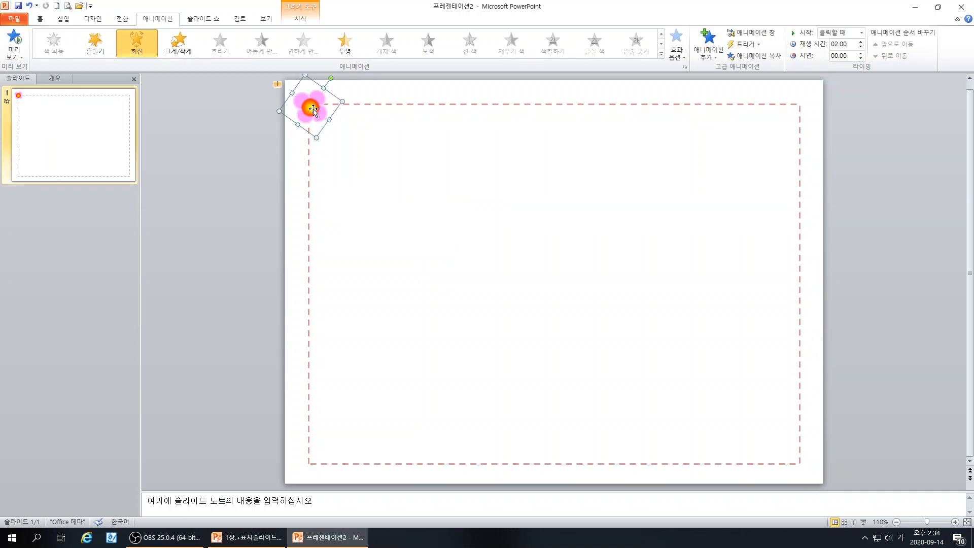
pyautogui.rightClick(313, 109)
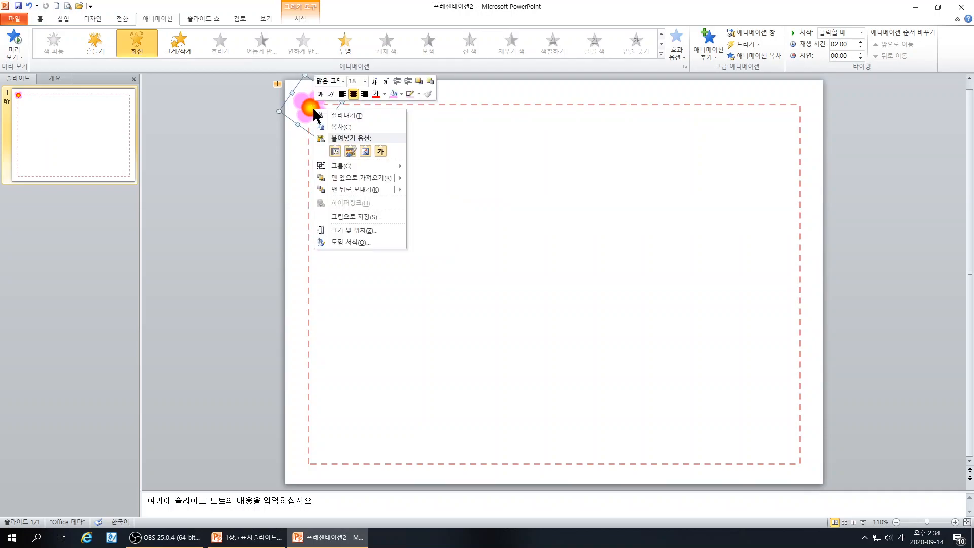
pyautogui.press('Escape')
# Step: Set the flower's Spin animation to start with the previous effect (이전 효과와 함께), last 2.50 seconds, and repeat until the slide ends (슬라이드가 끝날 때까지)
pyautogui.click(311, 109)
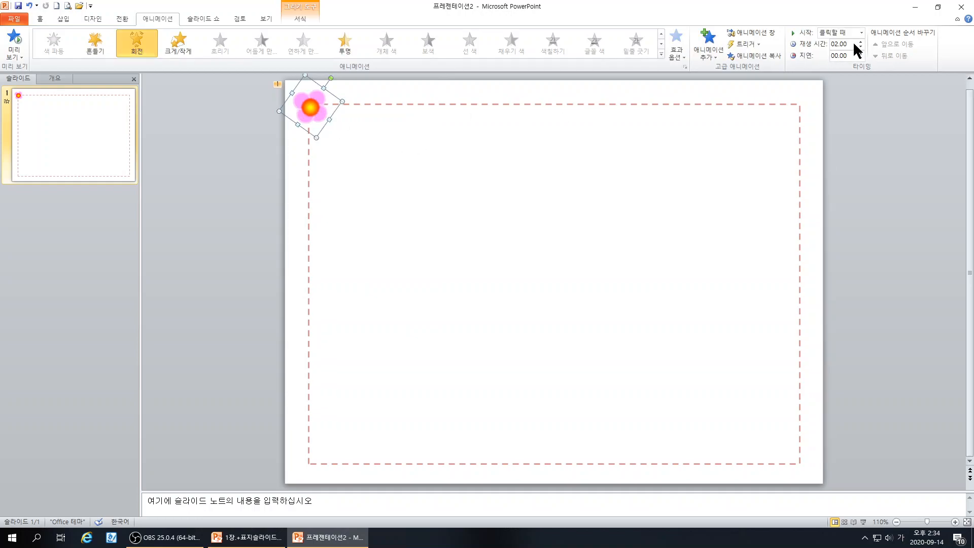
pyautogui.click(752, 32)
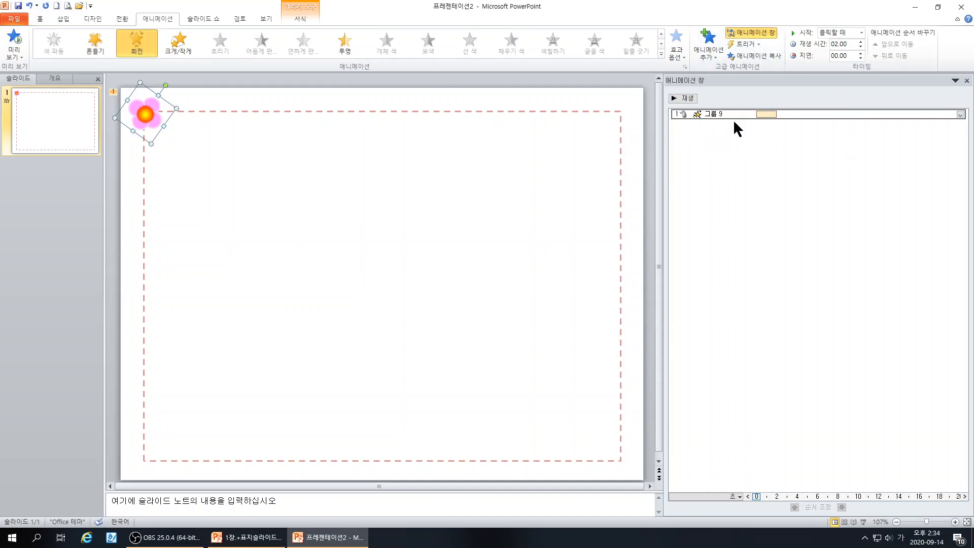
pyautogui.click(960, 115)
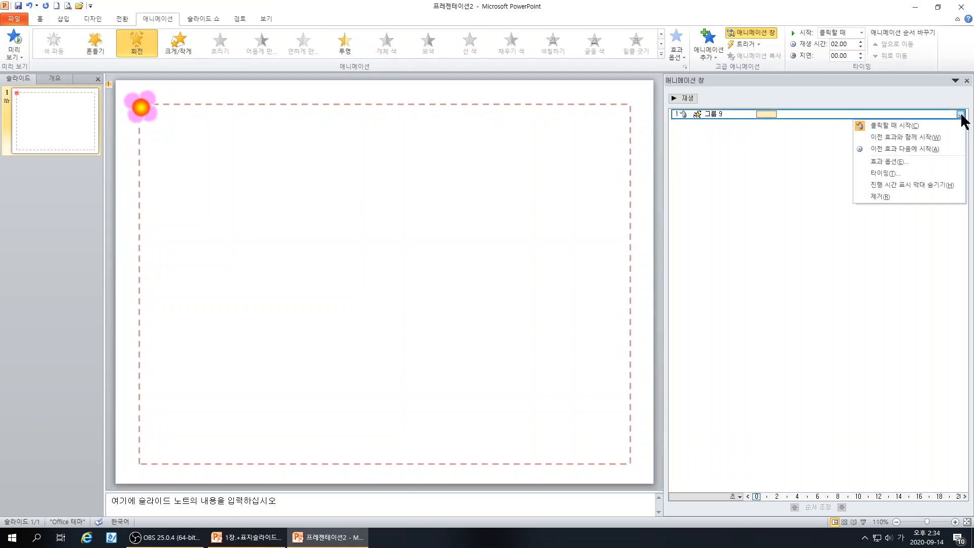
pyautogui.click(891, 174)
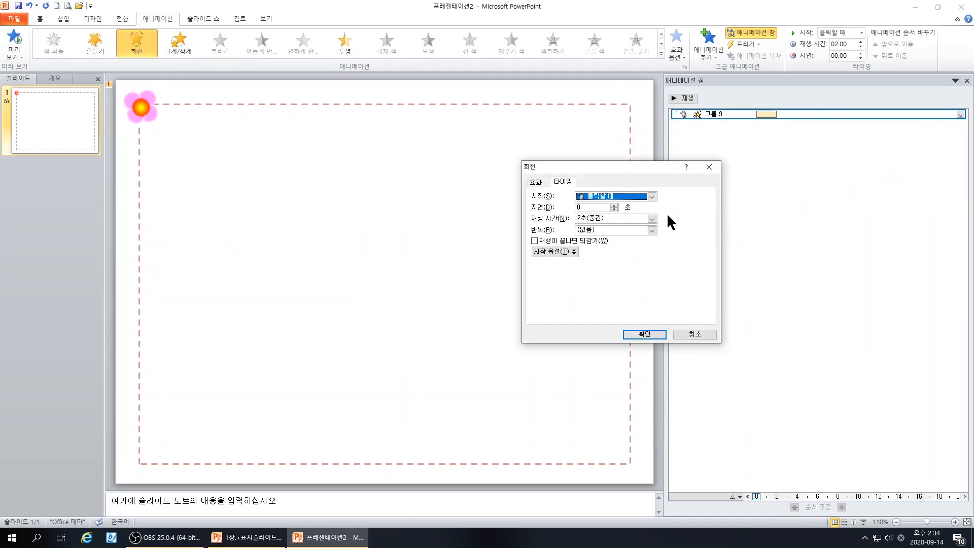
pyautogui.click(651, 196)
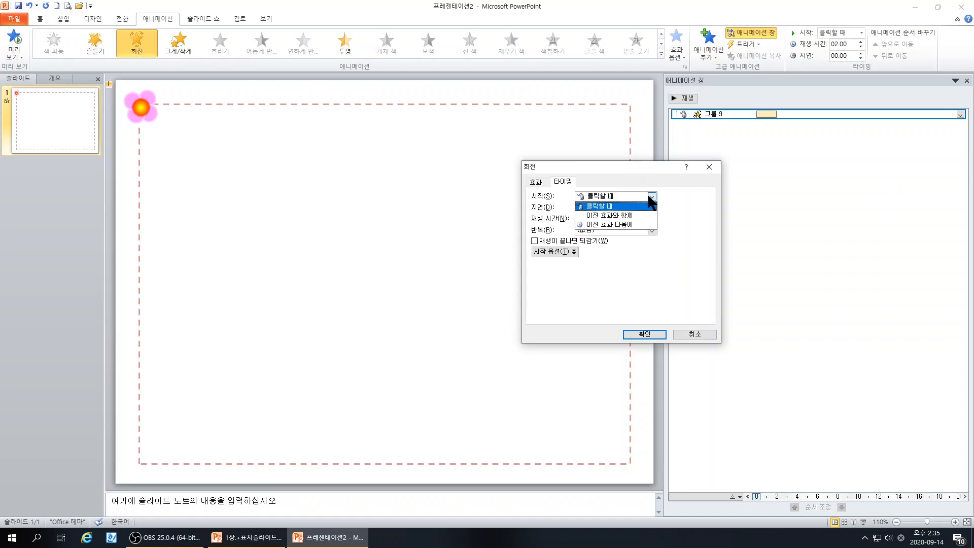
pyautogui.click(613, 215)
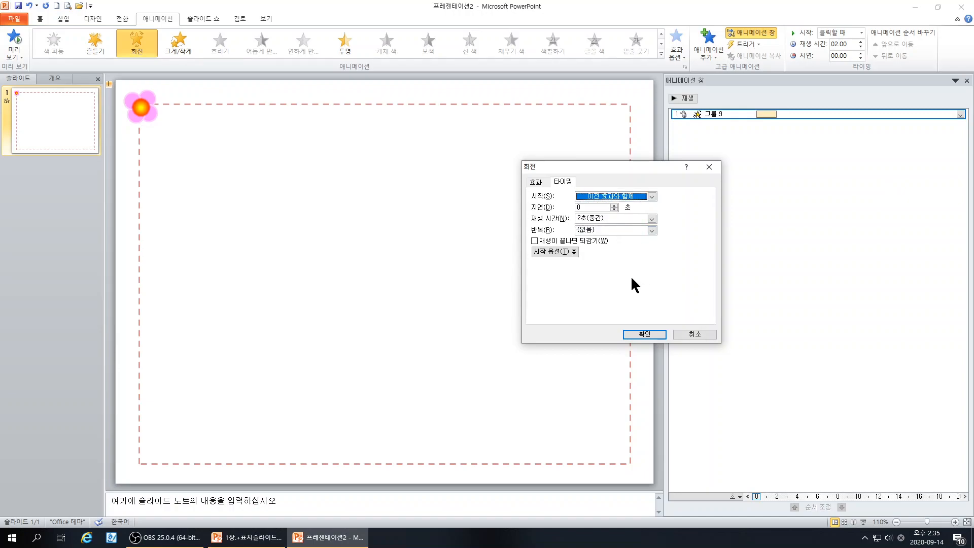
pyautogui.click(651, 230)
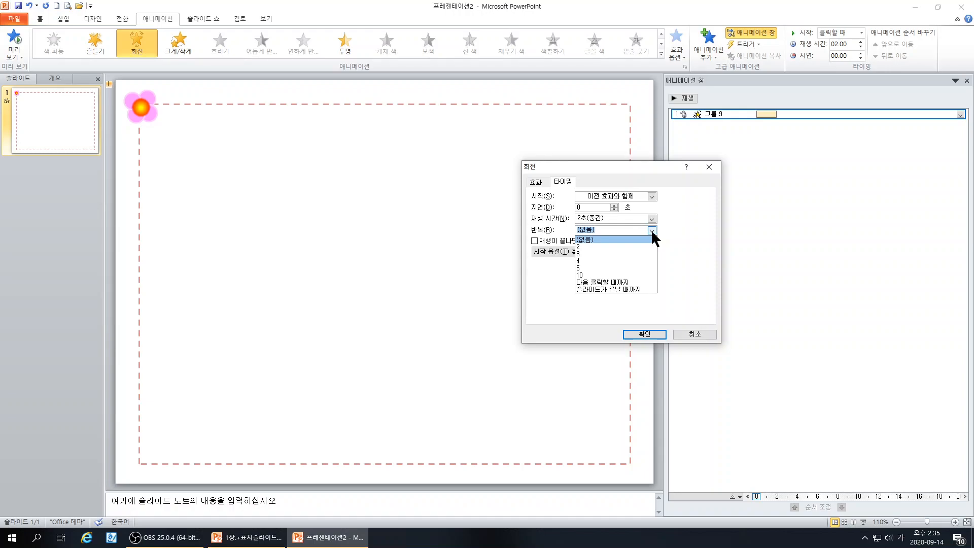
pyautogui.click(598, 288)
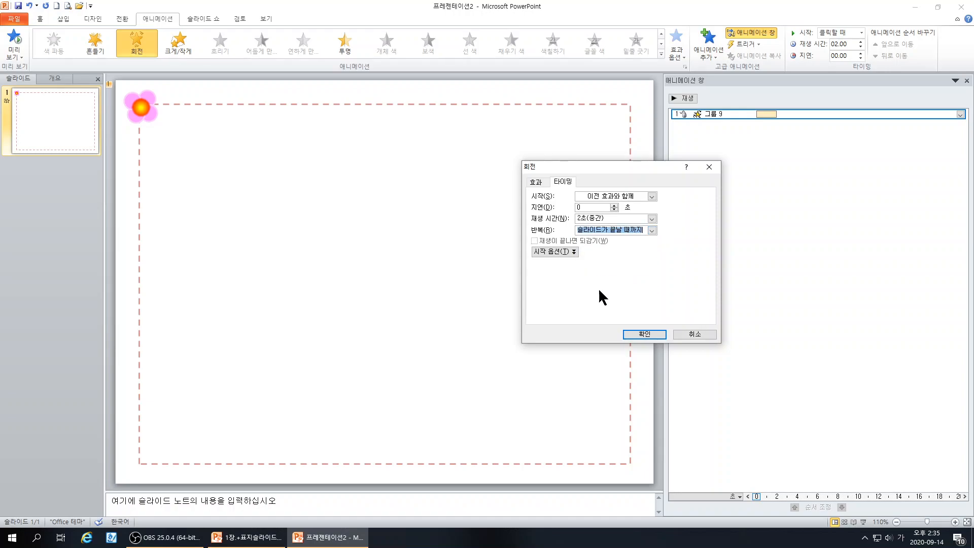
pyautogui.click(644, 333)
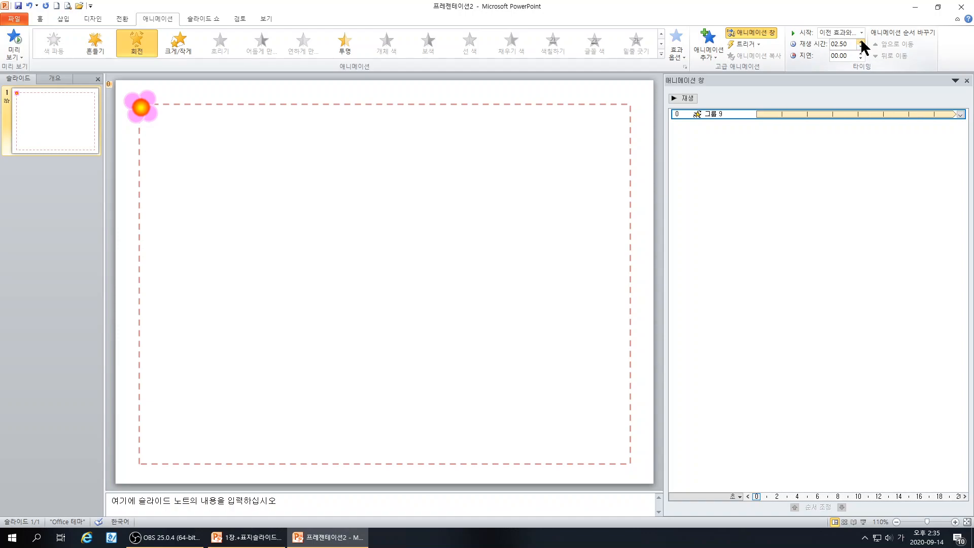
pyautogui.click(967, 82)
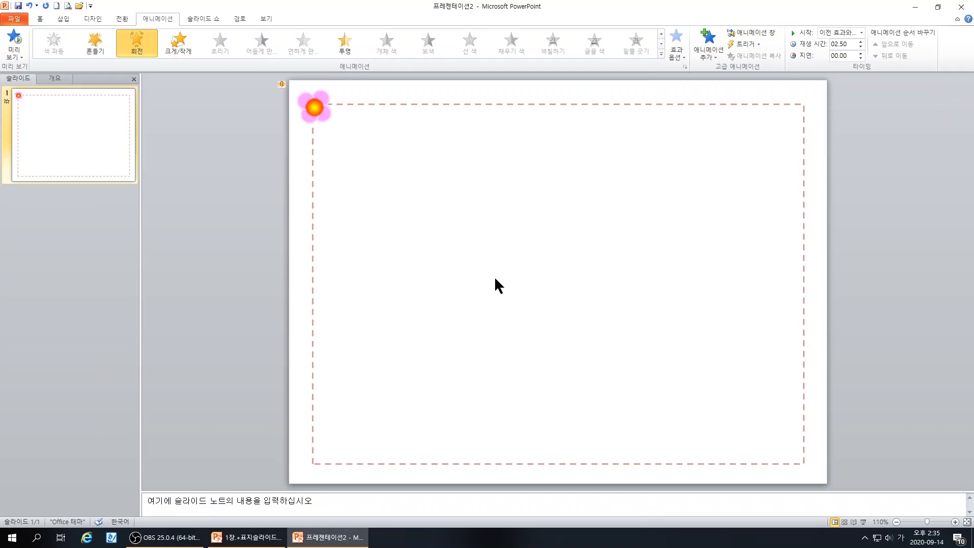
# Step: Copy the animated flower to the other three corners of the dashed border
pyautogui.click(317, 104)
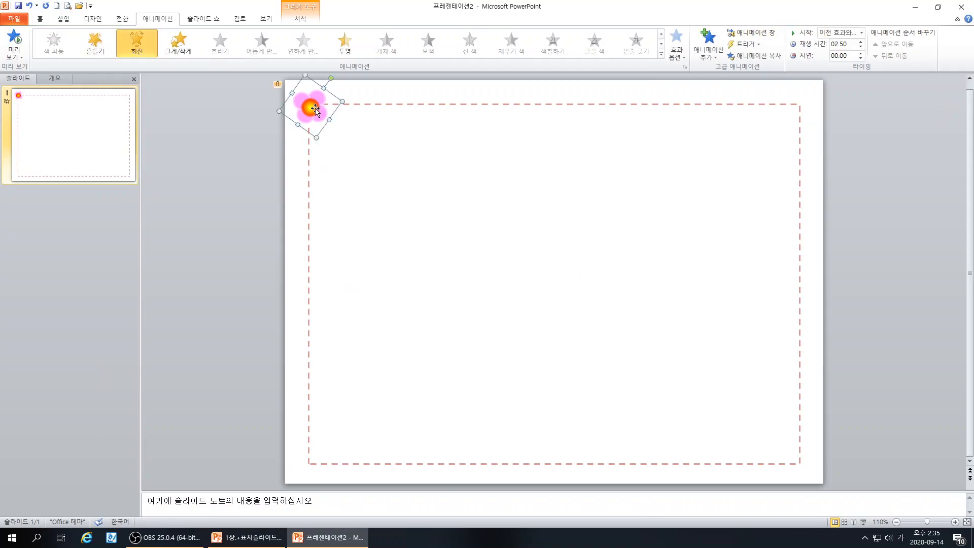
pyautogui.moveTo(316, 111); pyautogui.dragTo(307, 460)
pyautogui.click(469, 387)
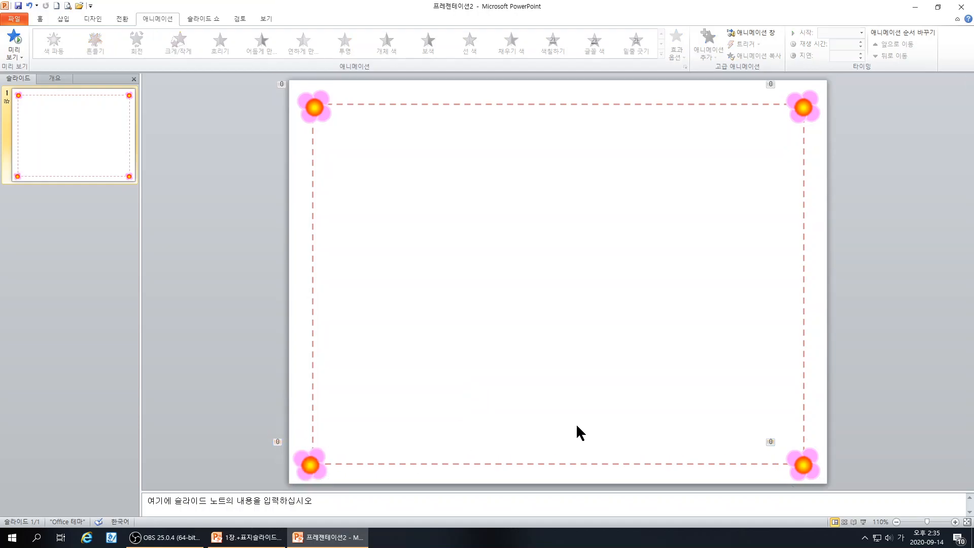
# Step: Play the slide show to check the four spinning flowers, and examine the central title band in the sample presentation
pyautogui.click(863, 522)
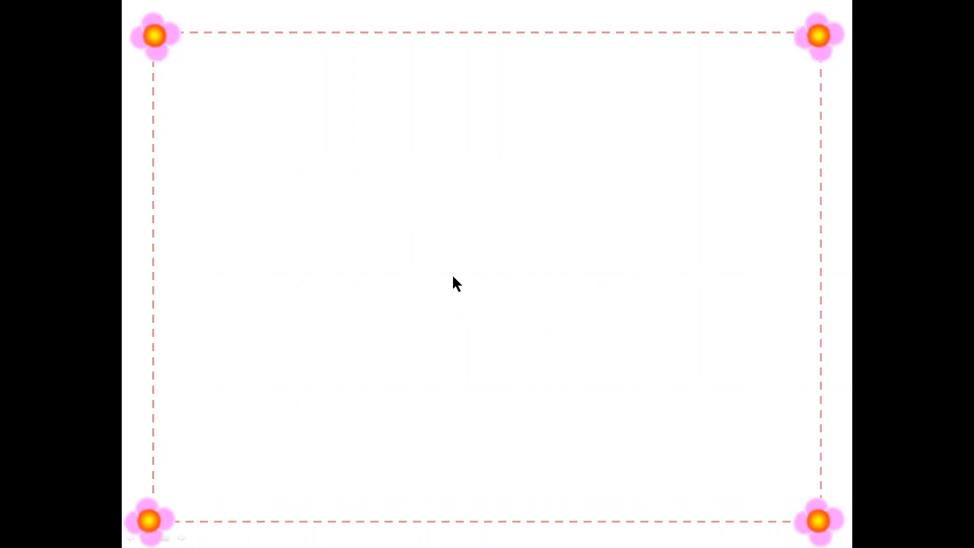
pyautogui.press('Escape')
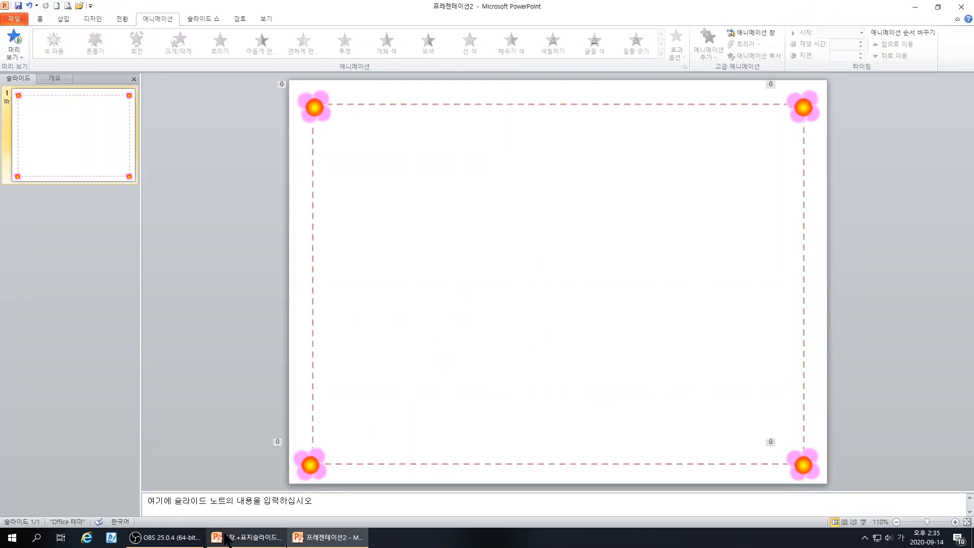
pyautogui.click(247, 537)
pyautogui.click(356, 290)
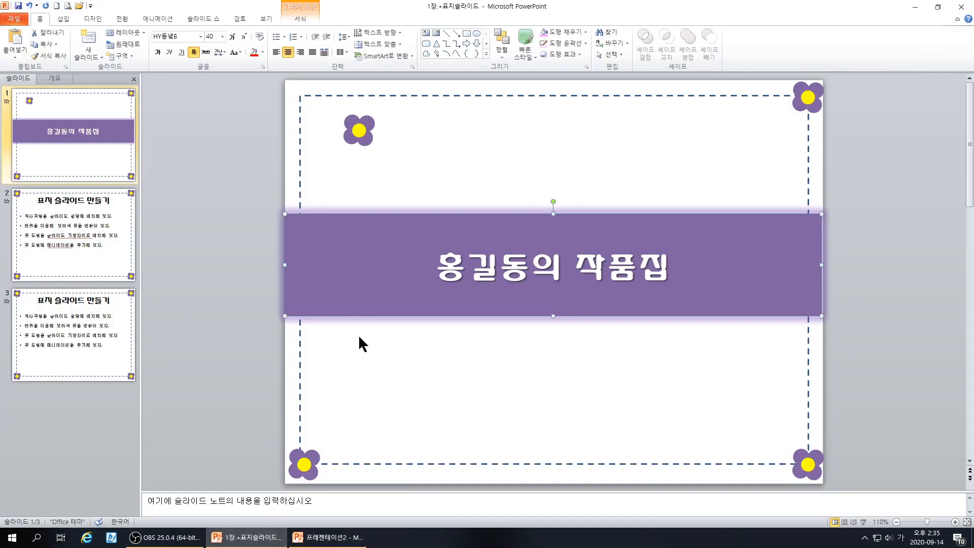
pyautogui.click(327, 537)
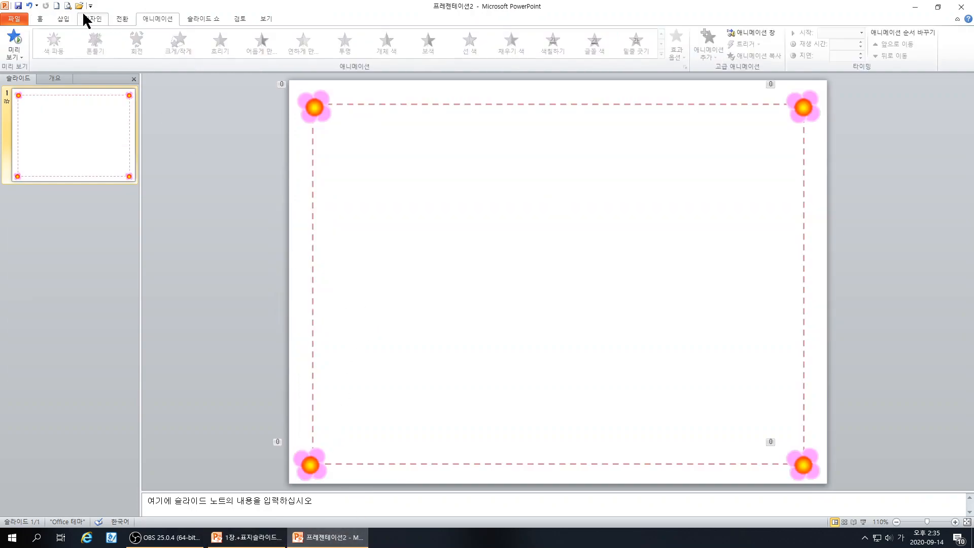
# Step: Draw a full-width rectangle about 25.4 cm by 4.6 cm across the slide's middle and enter the owner's name followed by "의 작품집"
pyautogui.click(40, 19)
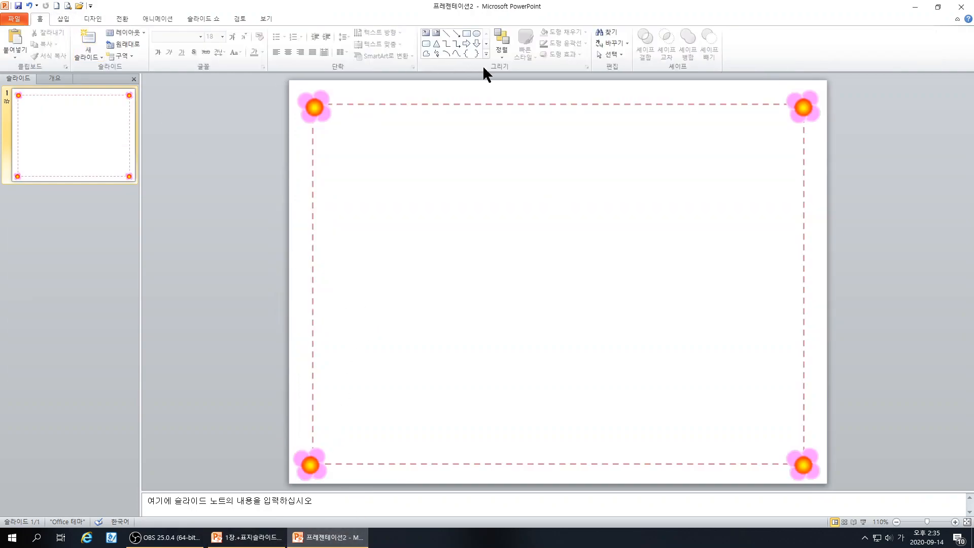
pyautogui.click(466, 34)
pyautogui.moveTo(288, 239); pyautogui.dragTo(826, 337)
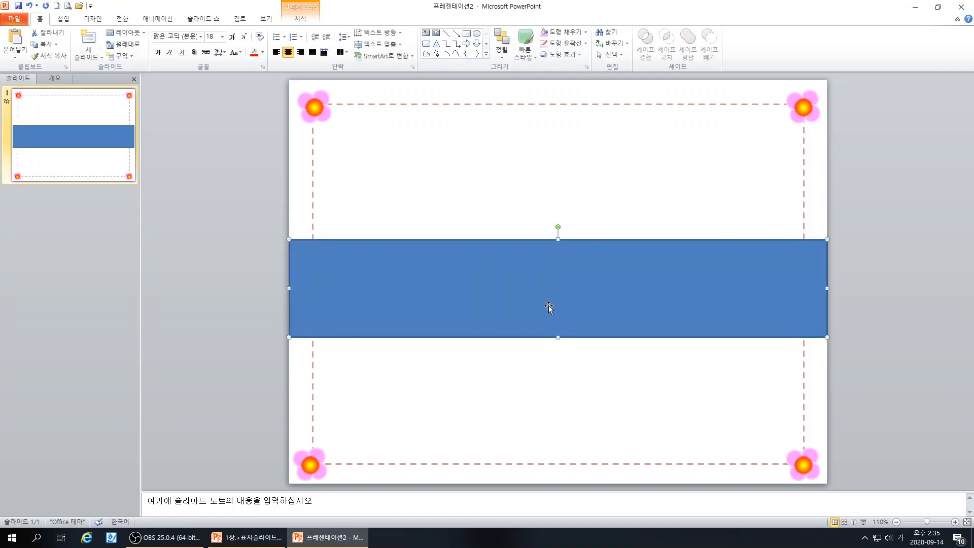
pyautogui.write('홍길동')
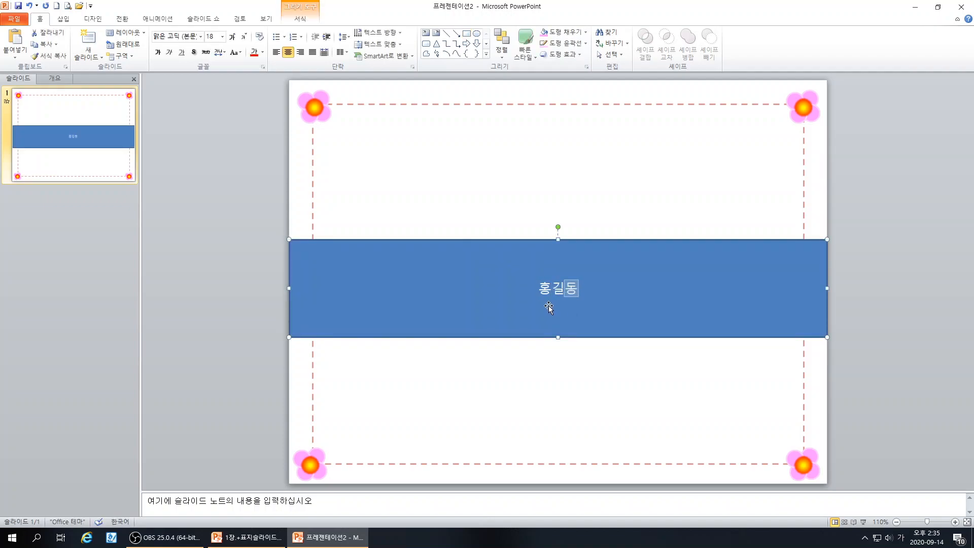
pyautogui.write('의 ㅈ작품집')
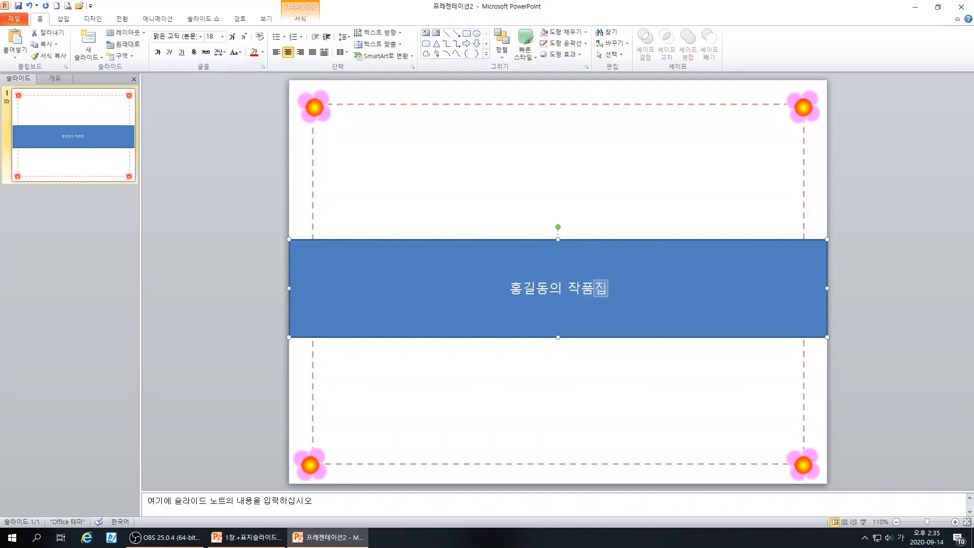
pyautogui.click(487, 320)
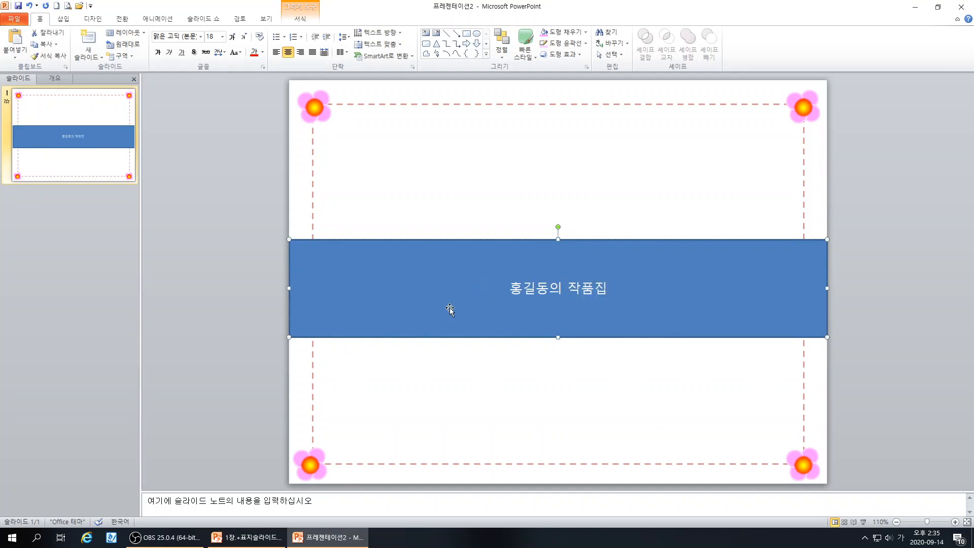
# Step: Format the rectangle's title text in the MD솔체 font at size 32, with text shadow and bold
pyautogui.click(201, 36)
pyautogui.scroll(-12, 238, 293)
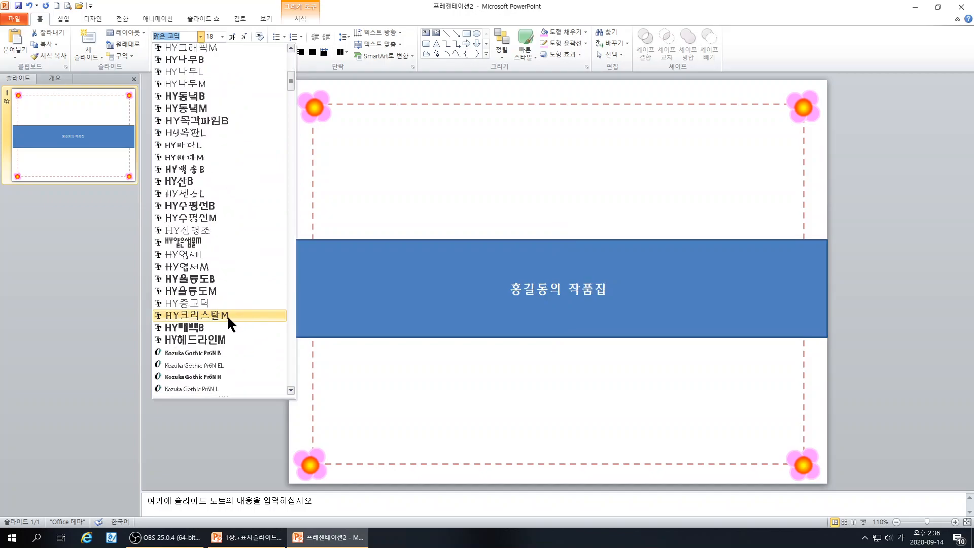
pyautogui.scroll(-4, 223, 332)
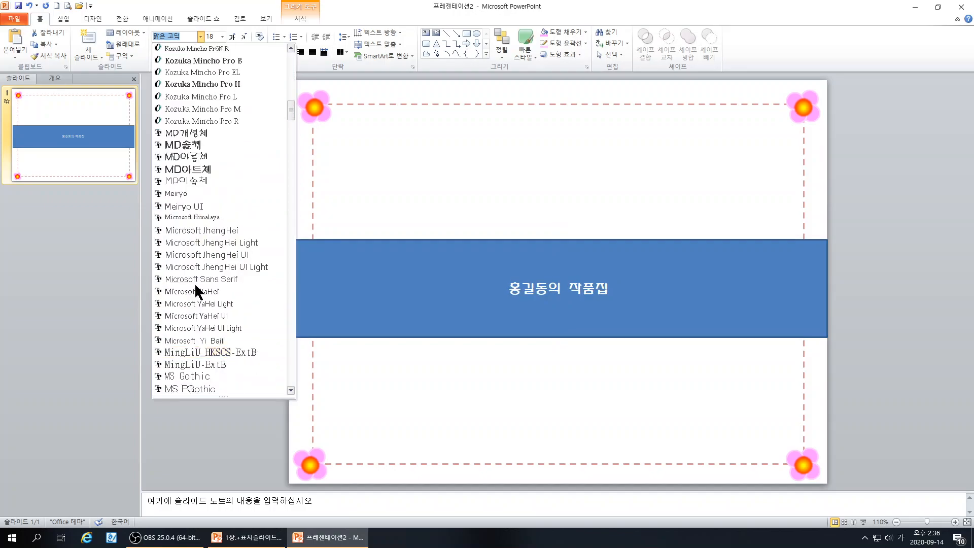
pyautogui.click(199, 145)
pyautogui.click(232, 37)
pyautogui.click(232, 37)
pyautogui.click(232, 37)
pyautogui.click(232, 37)
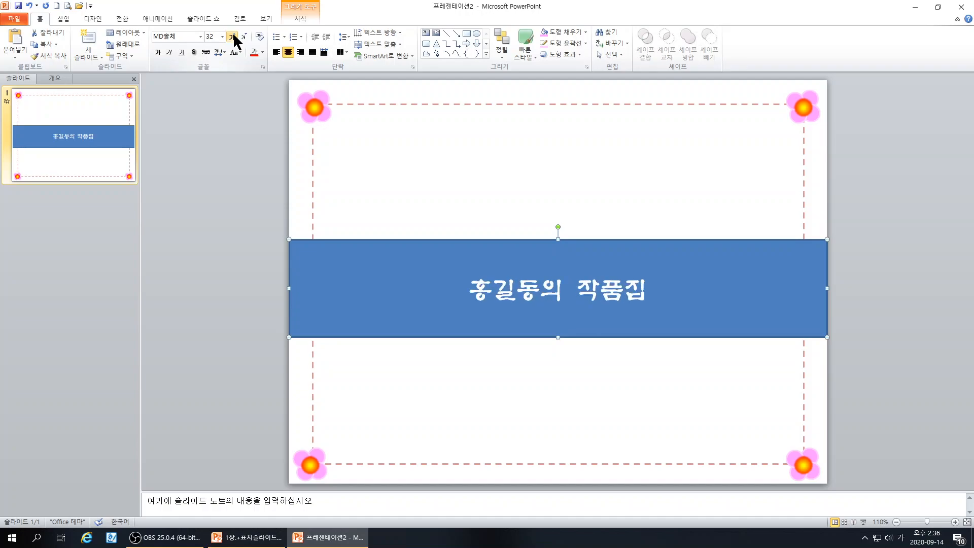
pyautogui.click(194, 53)
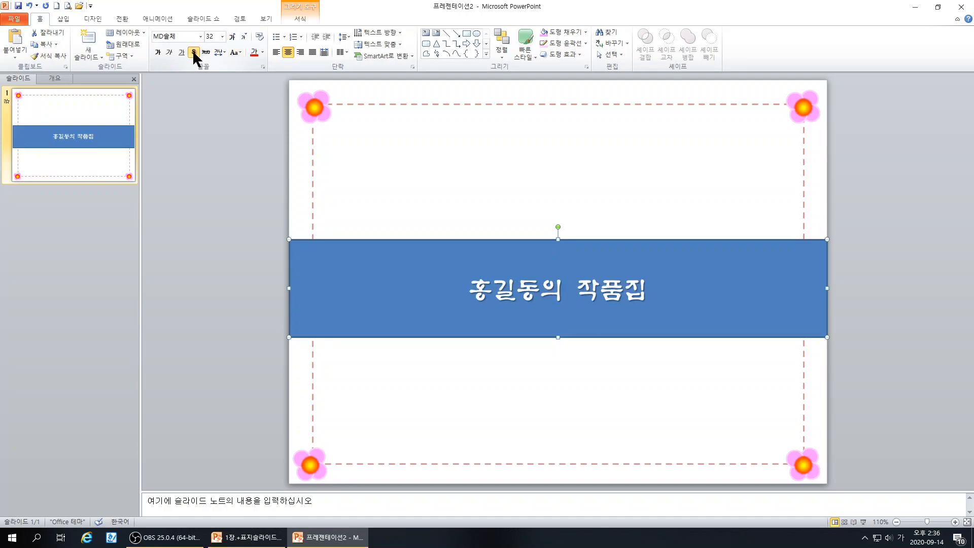
pyautogui.click(157, 53)
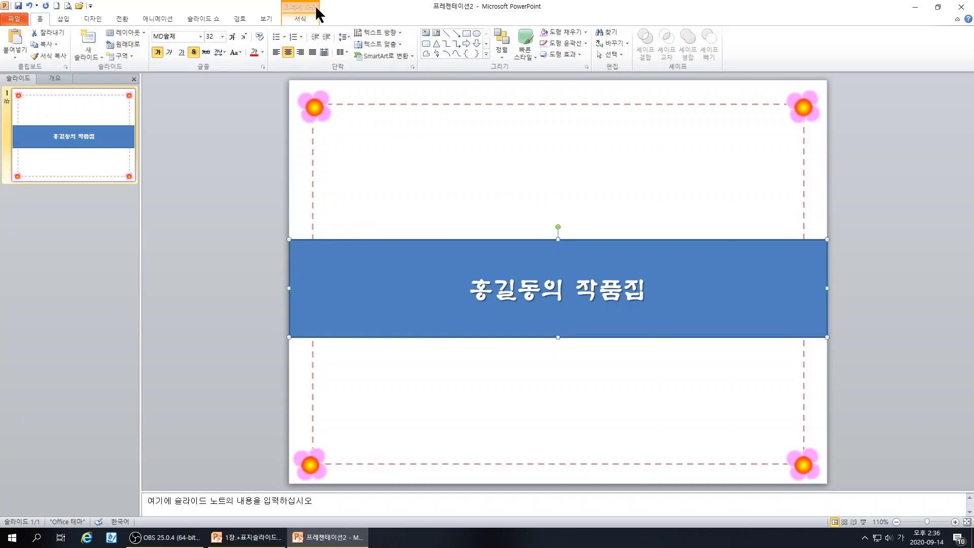
# Step: Apply the pale red gradient shape style to the title rectangle and remove its outline (윤곽선 없음)
pyautogui.click(300, 19)
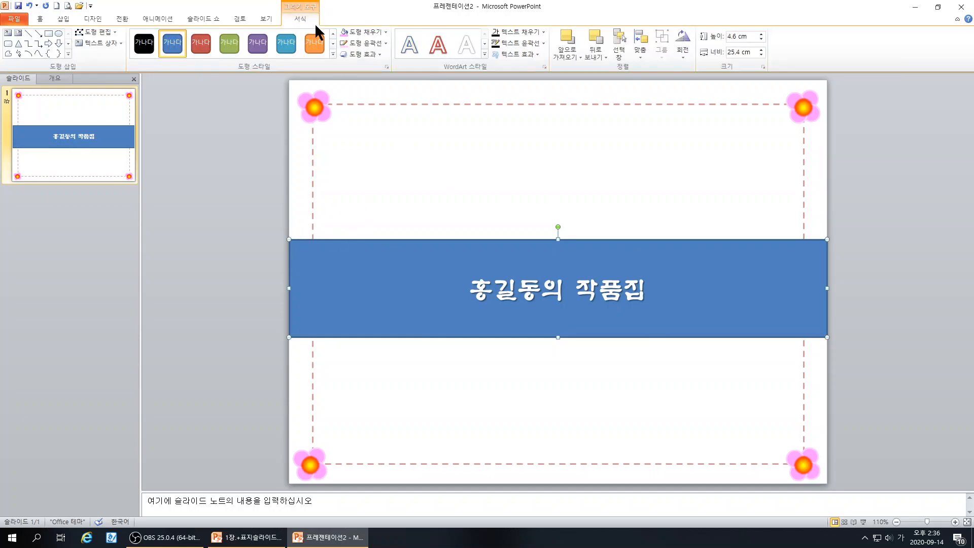
pyautogui.click(332, 53)
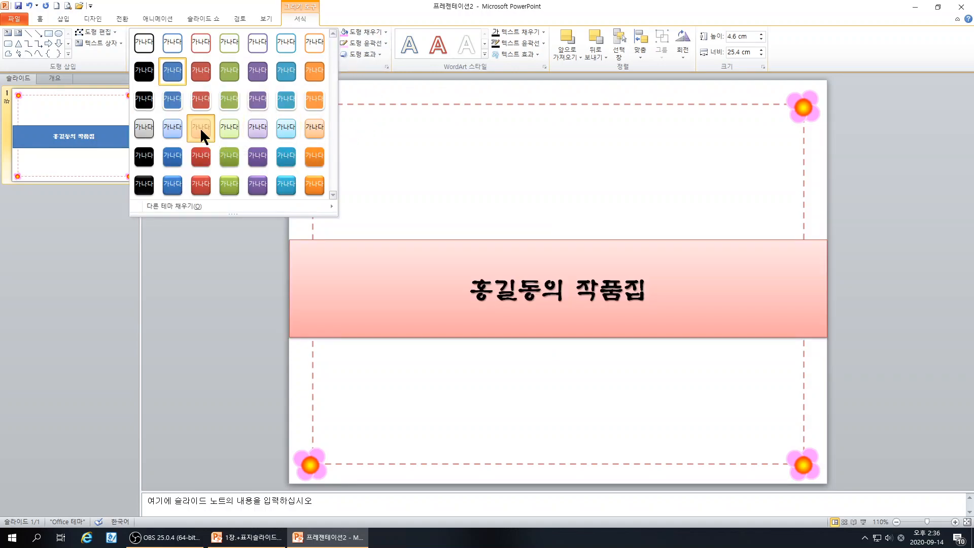
pyautogui.click(201, 128)
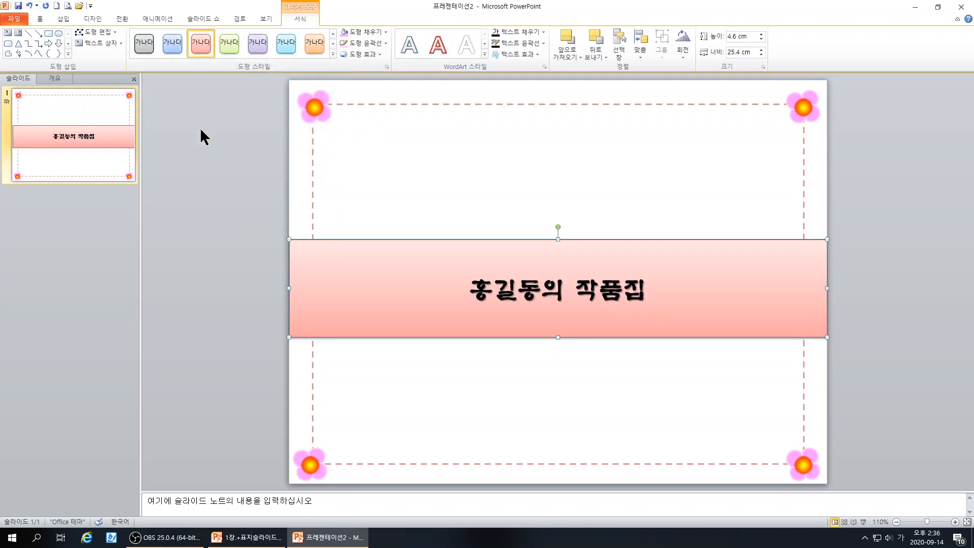
pyautogui.click(373, 44)
pyautogui.click(374, 148)
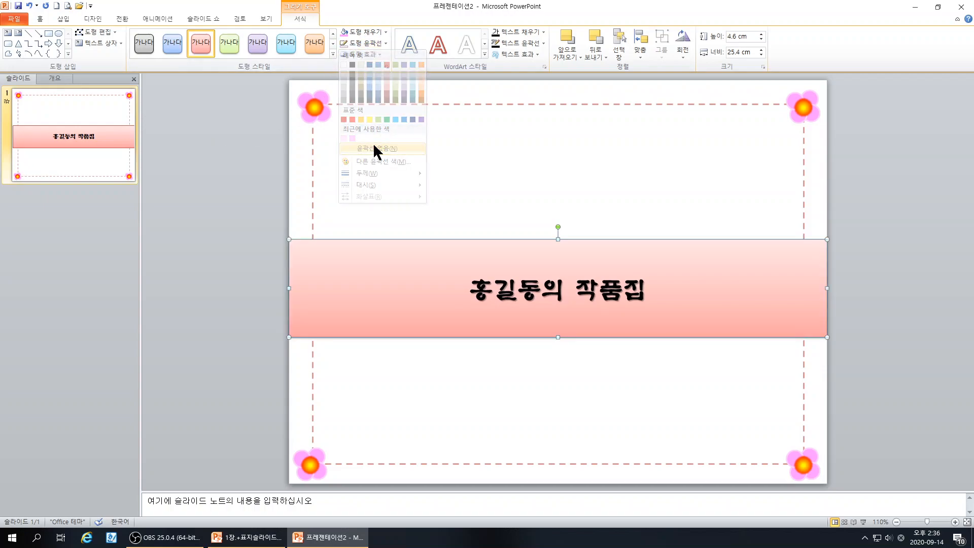
# Step: Add the largest red glow (네온) effect to the title rectangle and deselect it
pyautogui.click(366, 51)
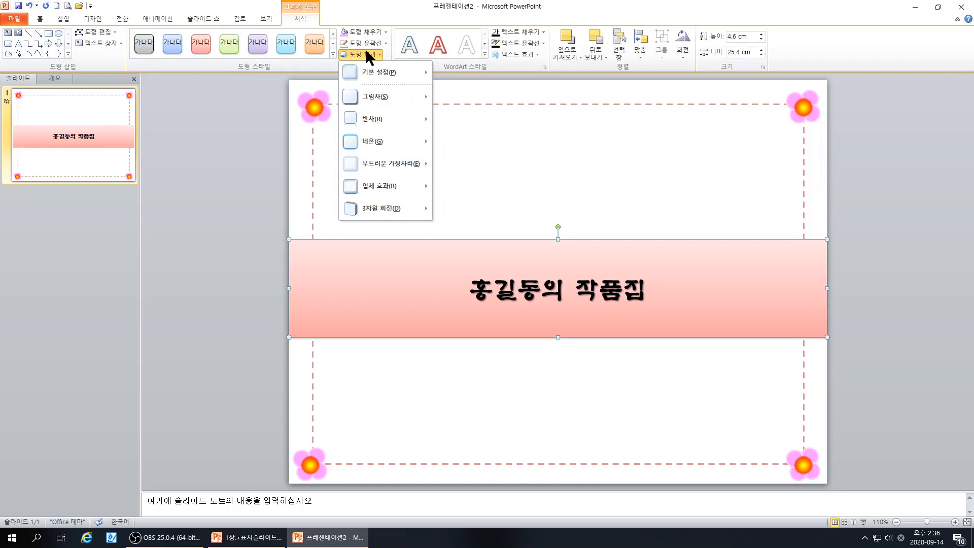
pyautogui.moveTo(390, 158)
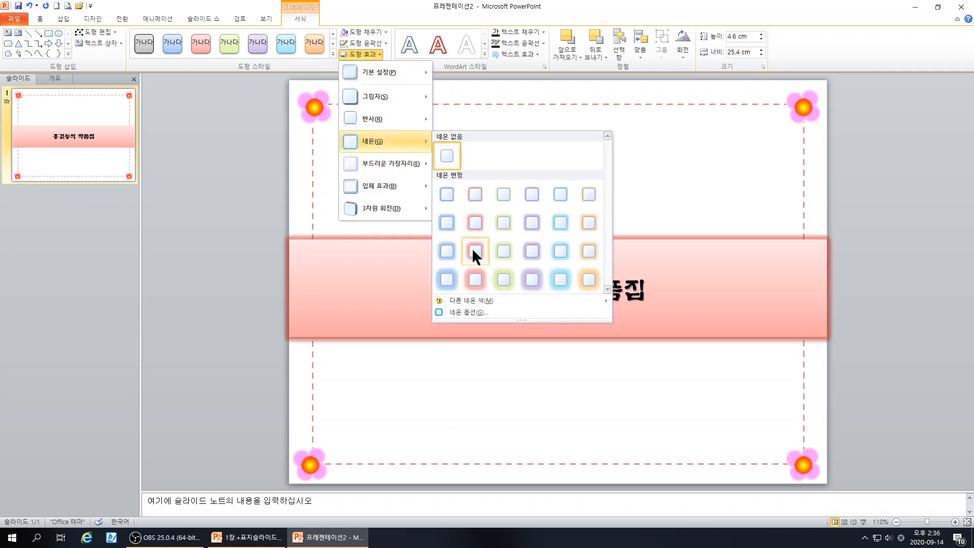
pyautogui.click(471, 280)
pyautogui.click(488, 431)
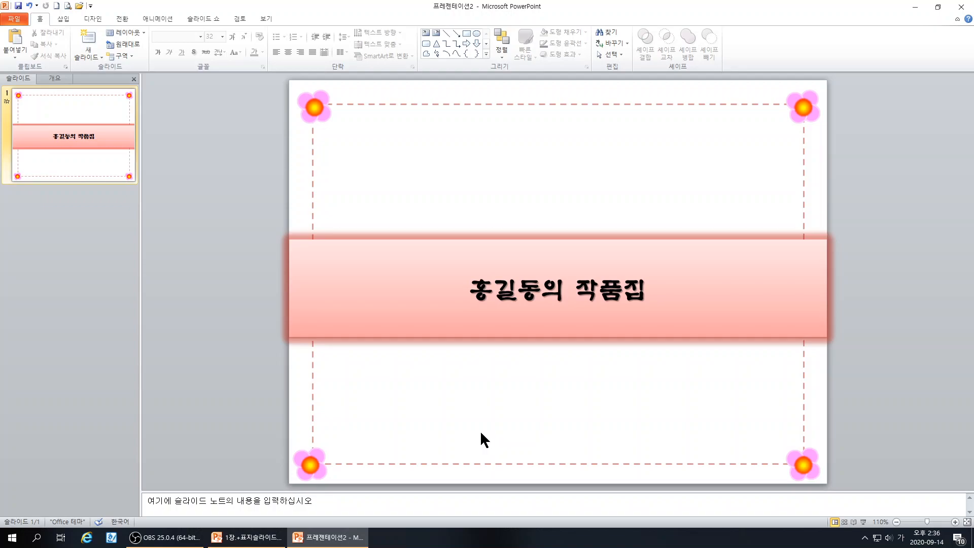
# Step: Duplicate the cover slide and delete the title rectangle from the copy
pyautogui.click(73, 109)
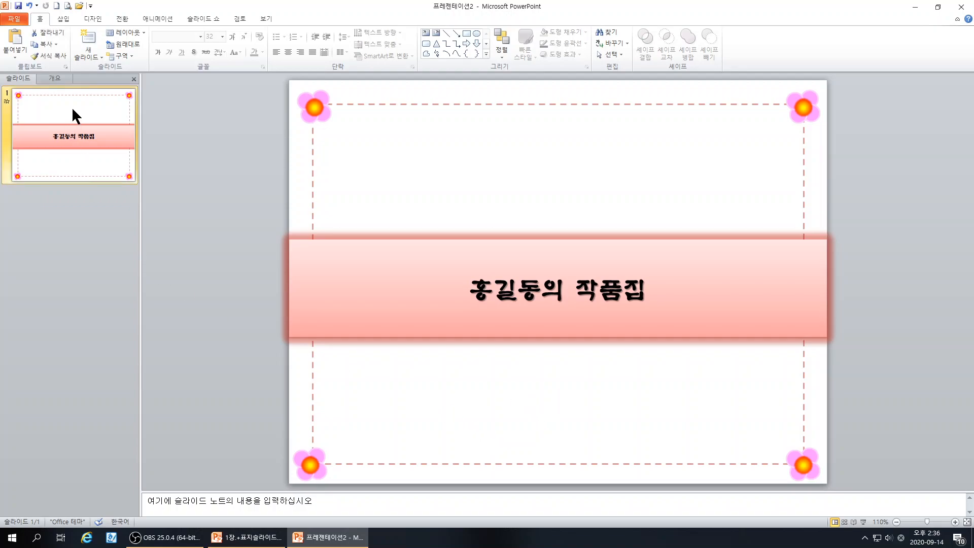
pyautogui.hotkey('ctrl', 'd')
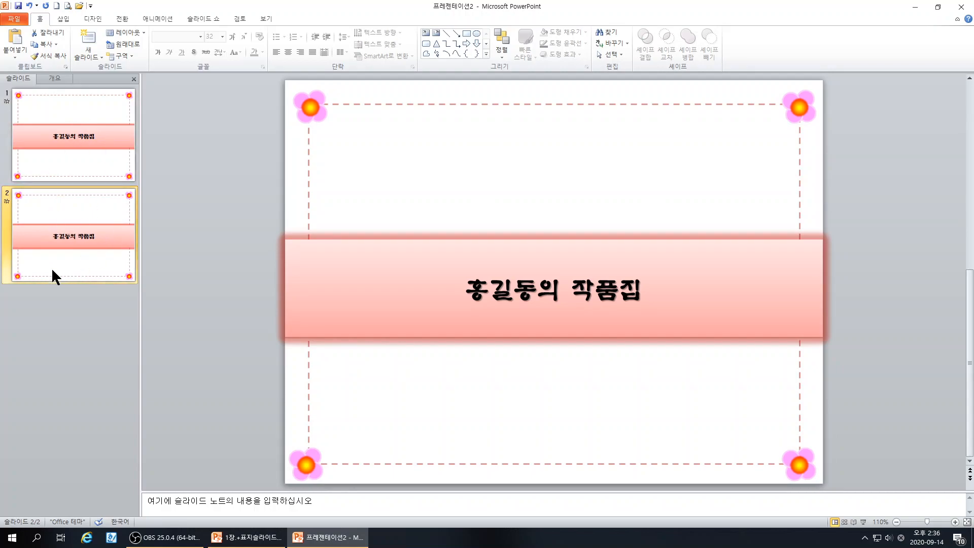
pyautogui.click(426, 256)
pyautogui.press('Delete')
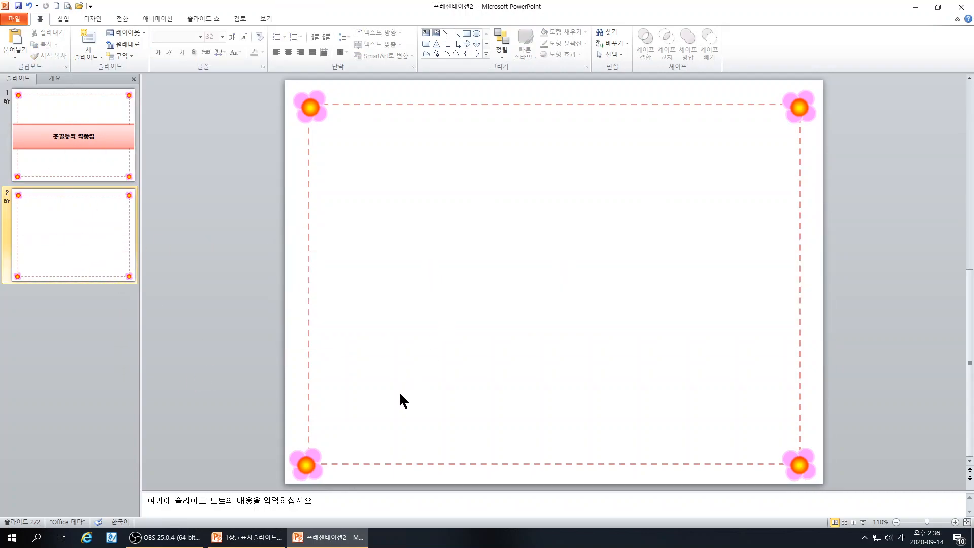
# Step: Apply the 제목 및 내용 layout to the second slide and enter the title 표지 슬라이드 만들기
pyautogui.click(129, 32)
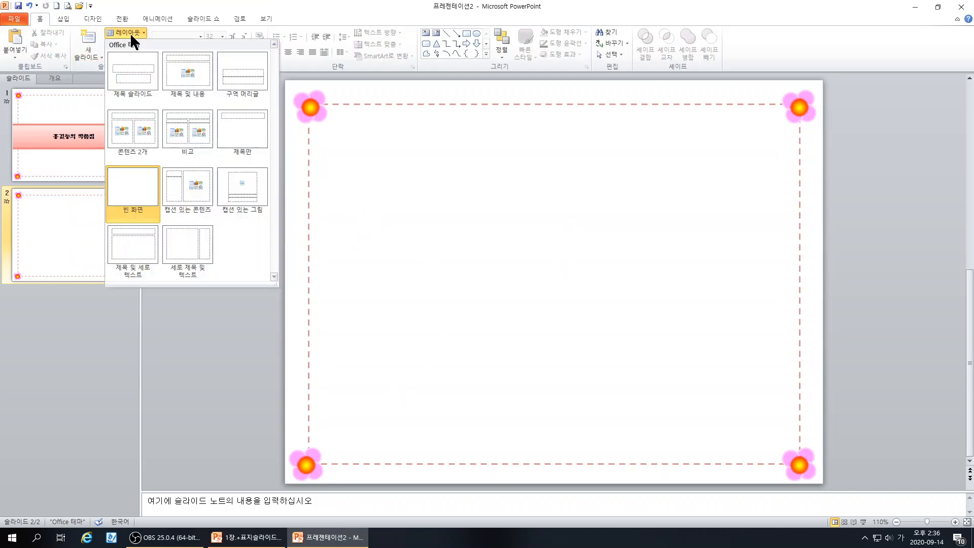
pyautogui.click(188, 90)
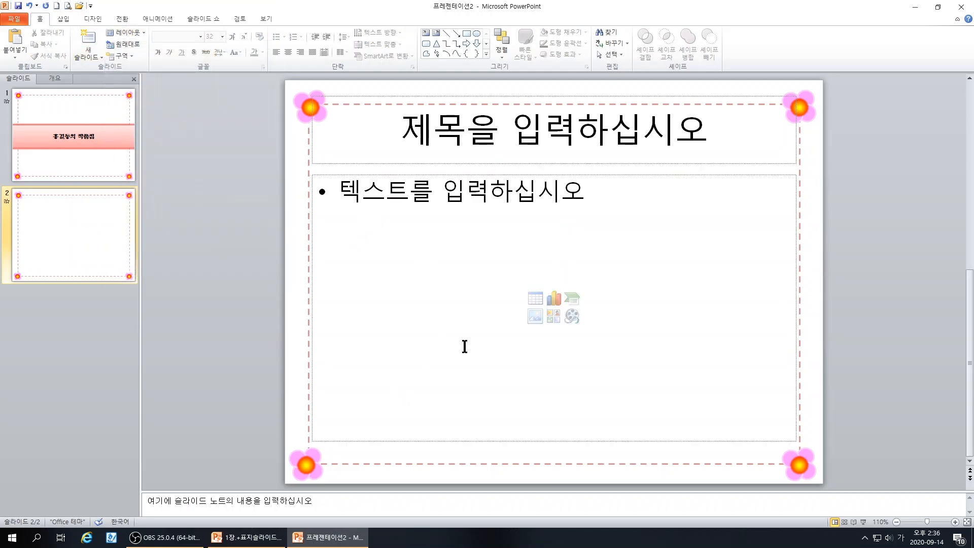
pyautogui.click(471, 383)
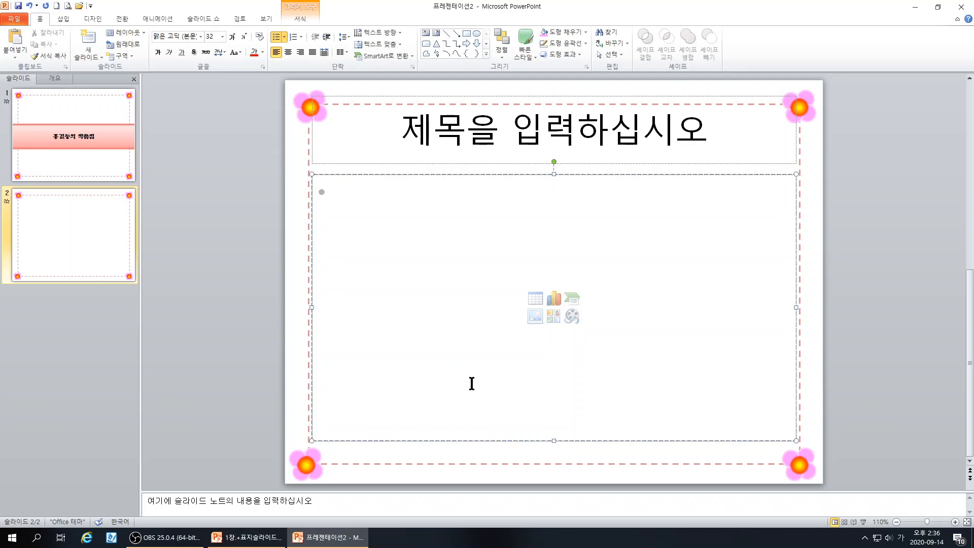
pyautogui.click(423, 131)
pyautogui.write('표지 슬라')
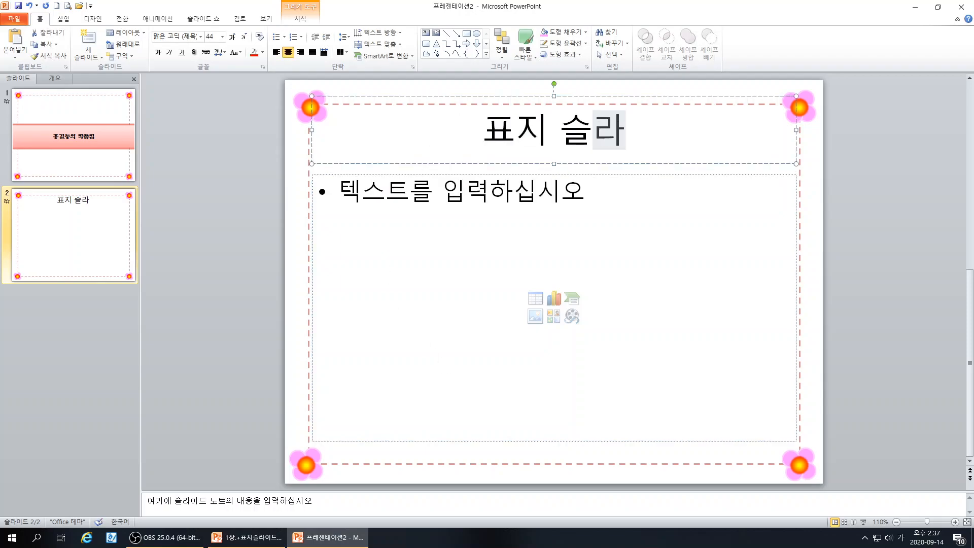
pyautogui.write('이드 만들기')
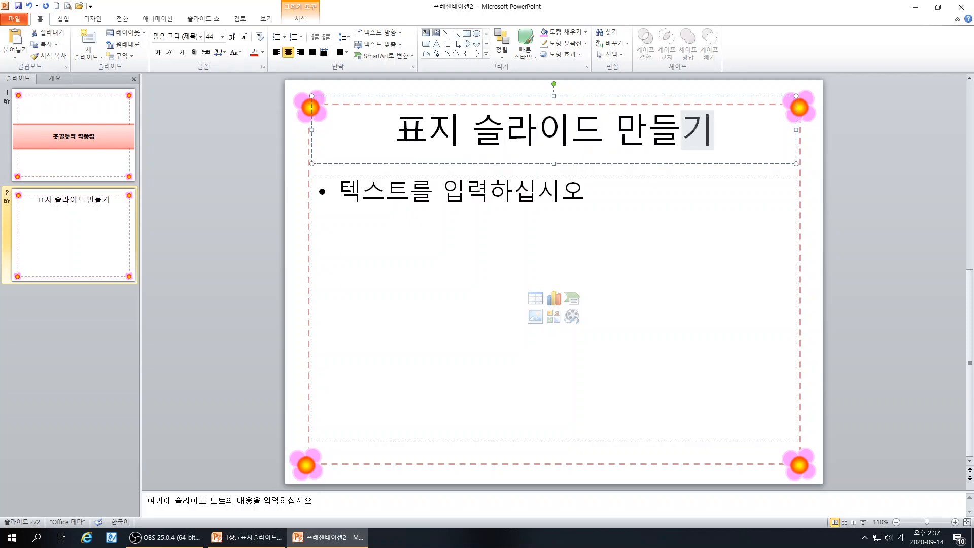
# Step: Set the second slide's title in the MD솔체 font and reduce its size to 40
pyautogui.click(381, 163)
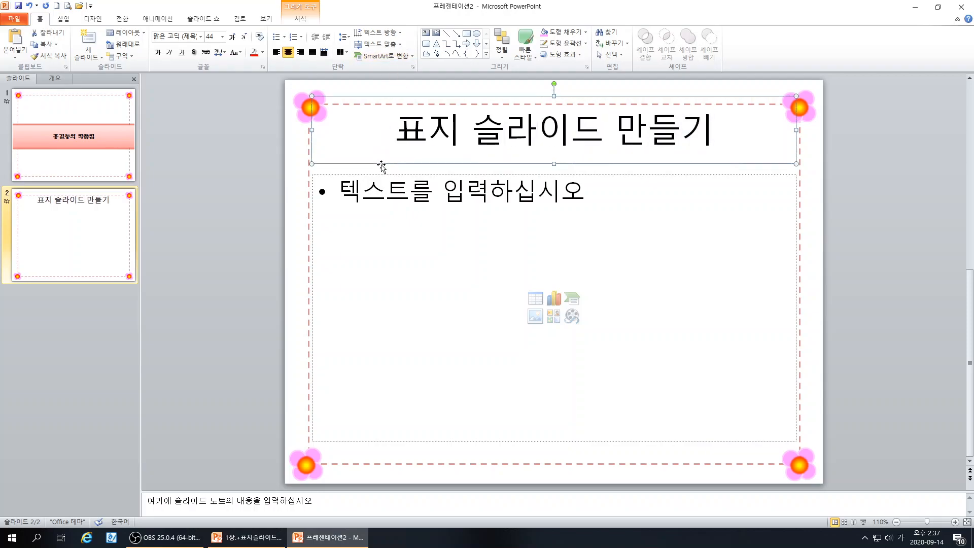
pyautogui.click(201, 34)
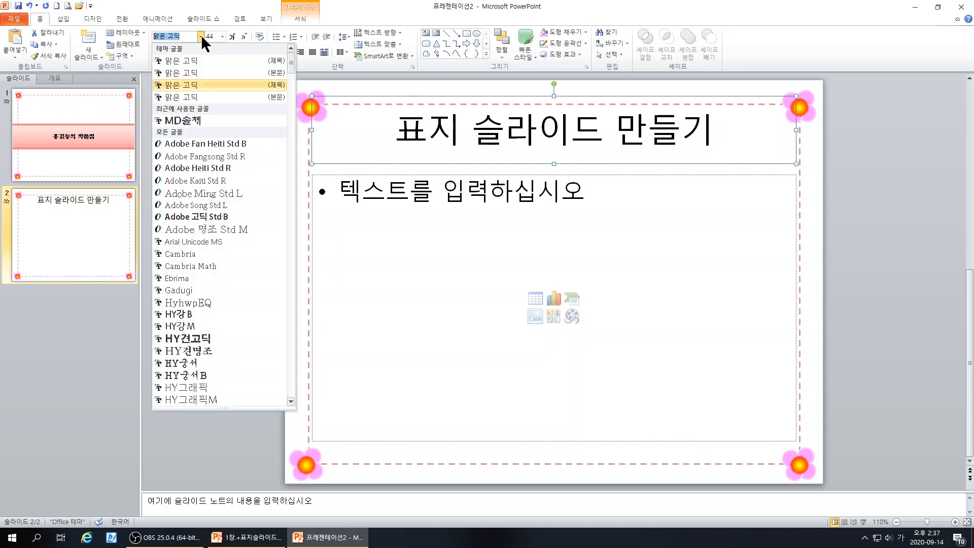
pyautogui.click(190, 120)
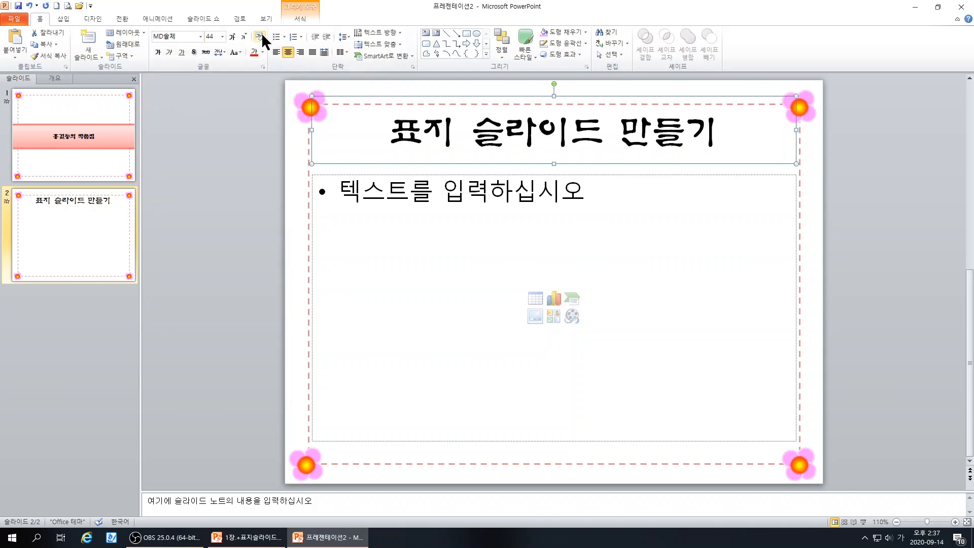
pyautogui.click(245, 36)
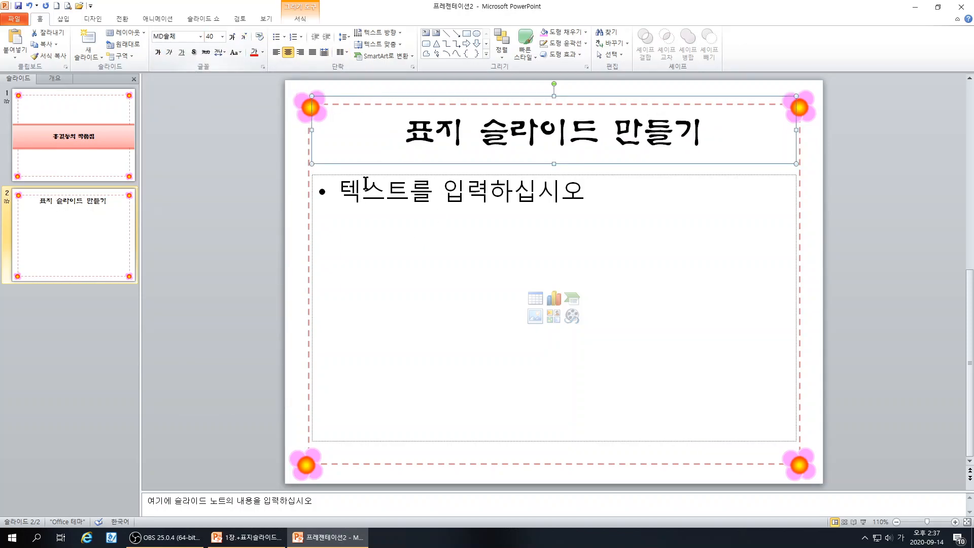
# Step: Change the second slide's title font to 양재소슬체S and add text shadow
pyautogui.click(201, 36)
pyautogui.scroll(-3, 214, 256)
pyautogui.scroll(-15, 224, 291)
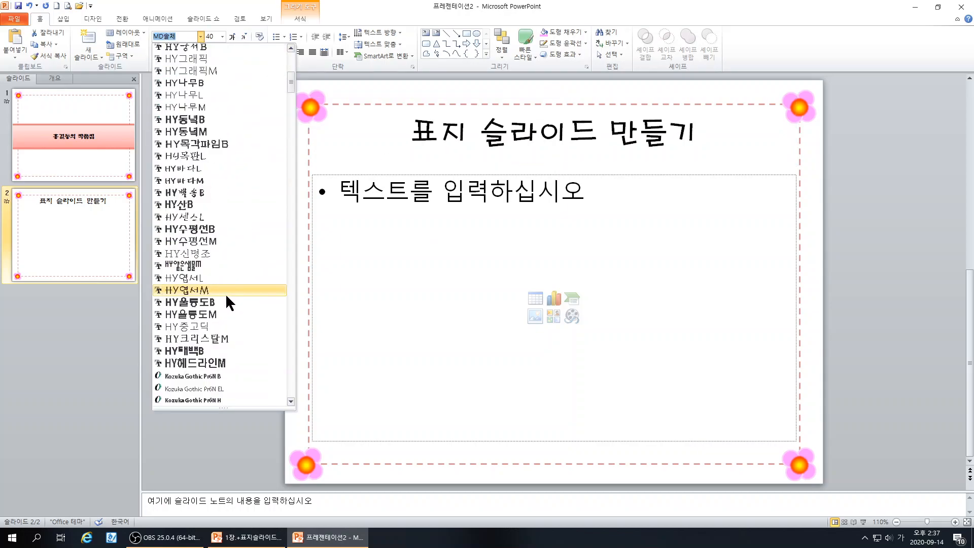
pyautogui.scroll(-4, 200, 354)
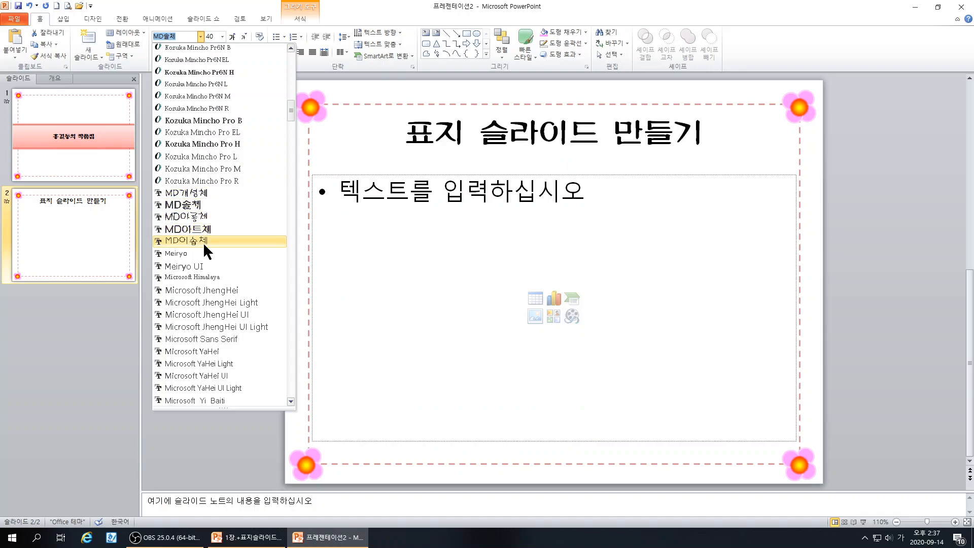
pyautogui.scroll(-4, 203, 244)
pyautogui.scroll(-20, 207, 303)
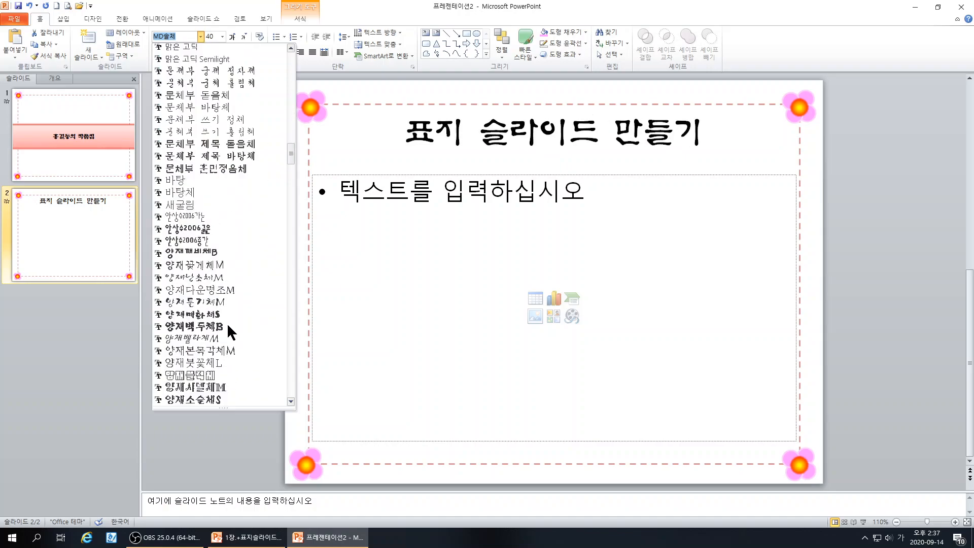
pyautogui.scroll(-6, 208, 355)
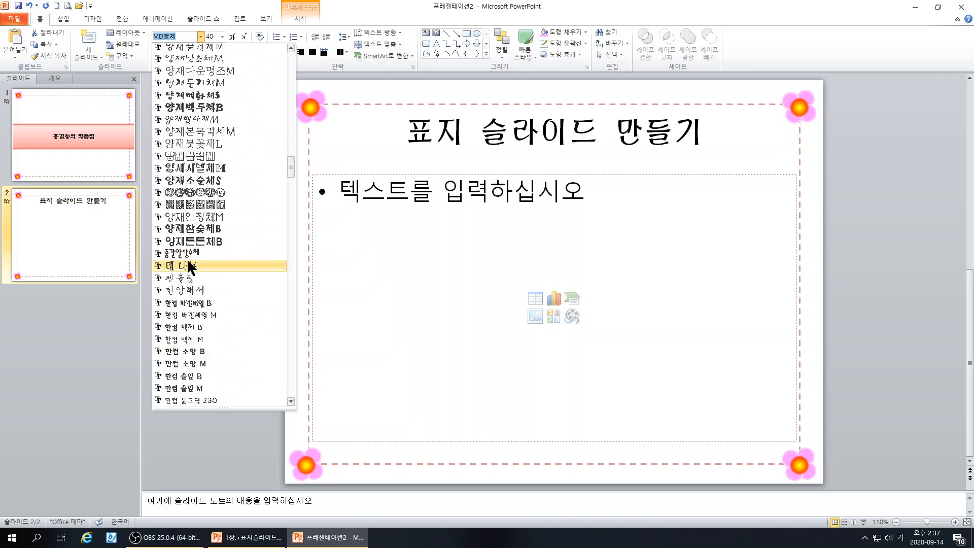
pyautogui.scroll(-2, 242, 303)
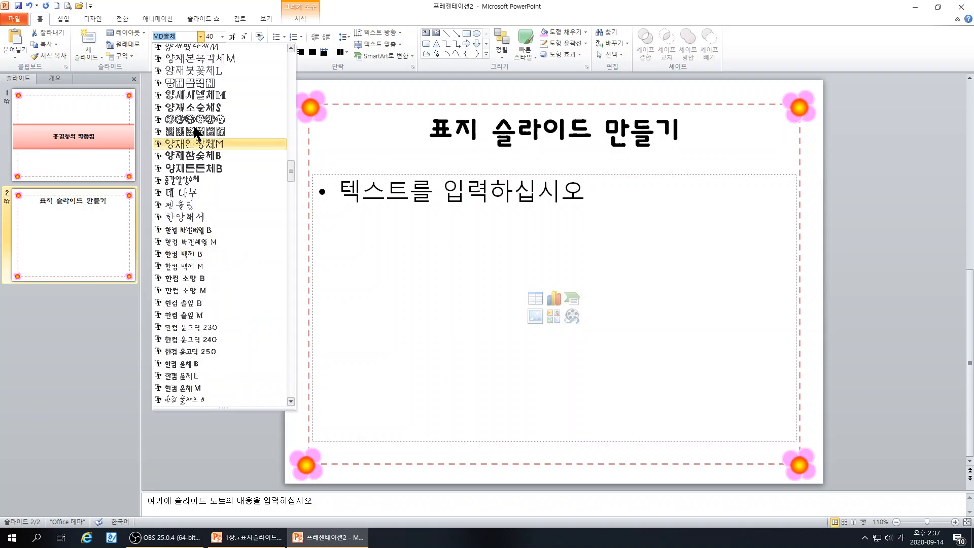
pyautogui.click(202, 108)
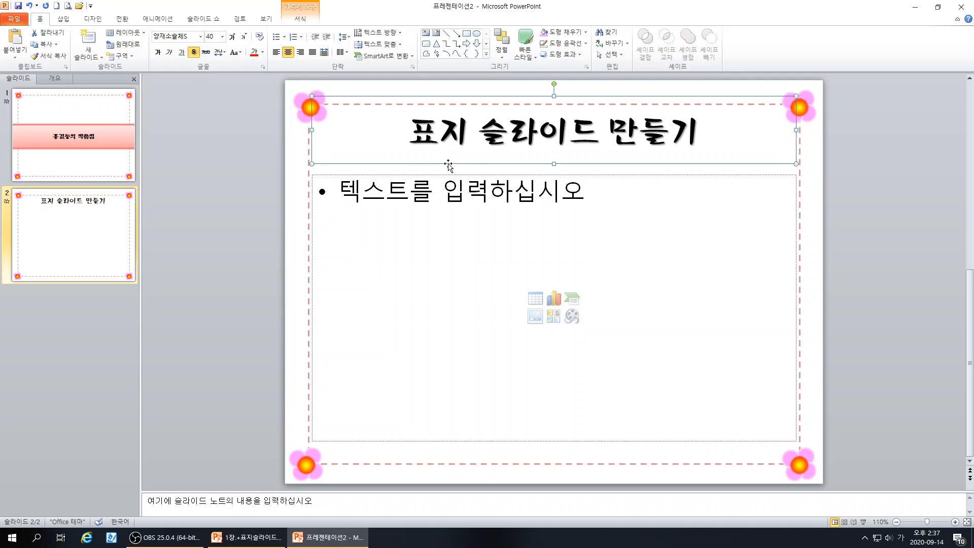
# Step: Add the 흔들기 emphasis animation to the slide title, with its sequence set to 하나의 개체로
pyautogui.click(152, 20)
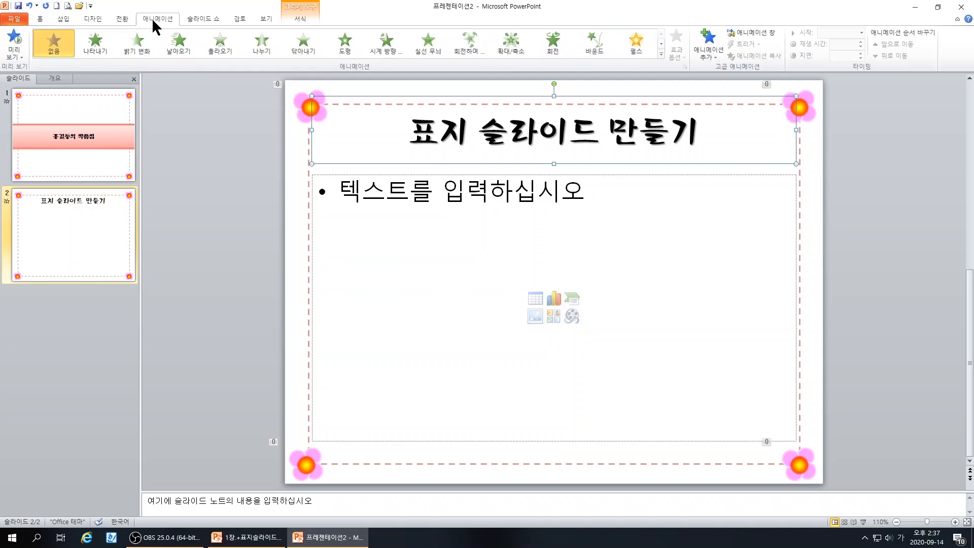
pyautogui.click(661, 55)
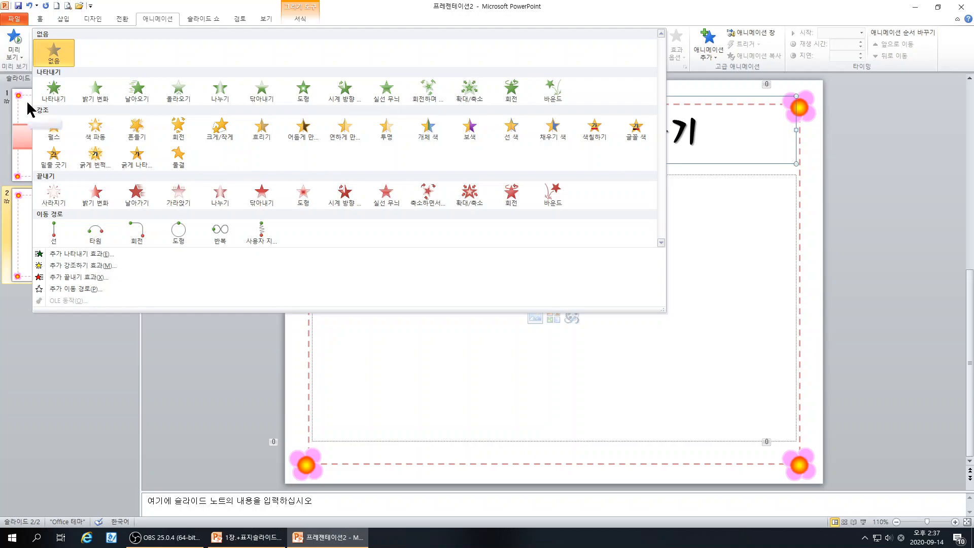
pyautogui.click(136, 131)
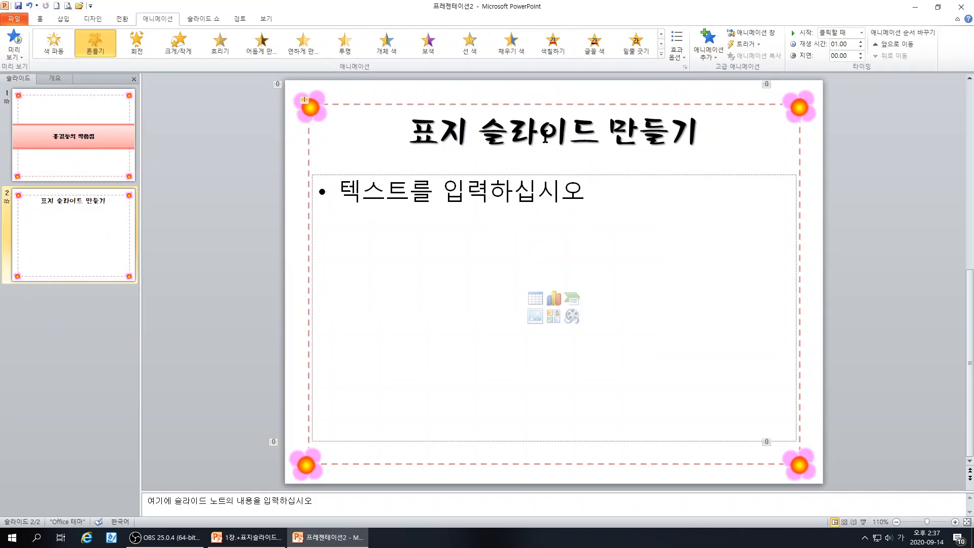
pyautogui.click(670, 133)
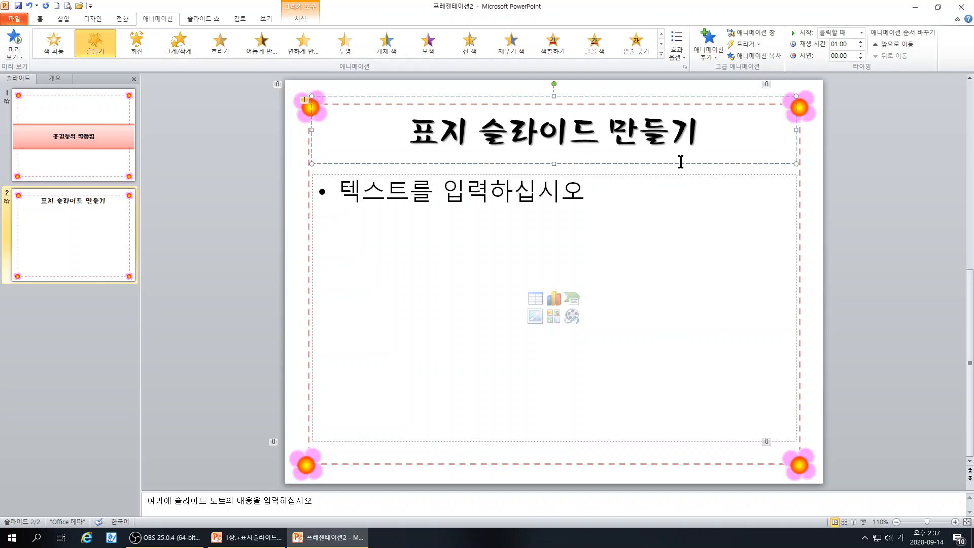
pyautogui.click(655, 96)
pyautogui.click(674, 57)
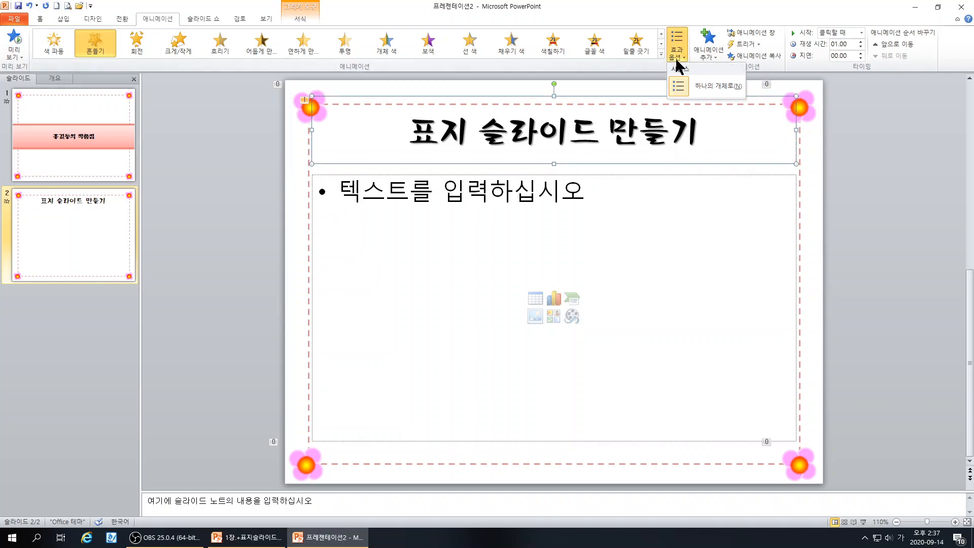
pyautogui.click(700, 84)
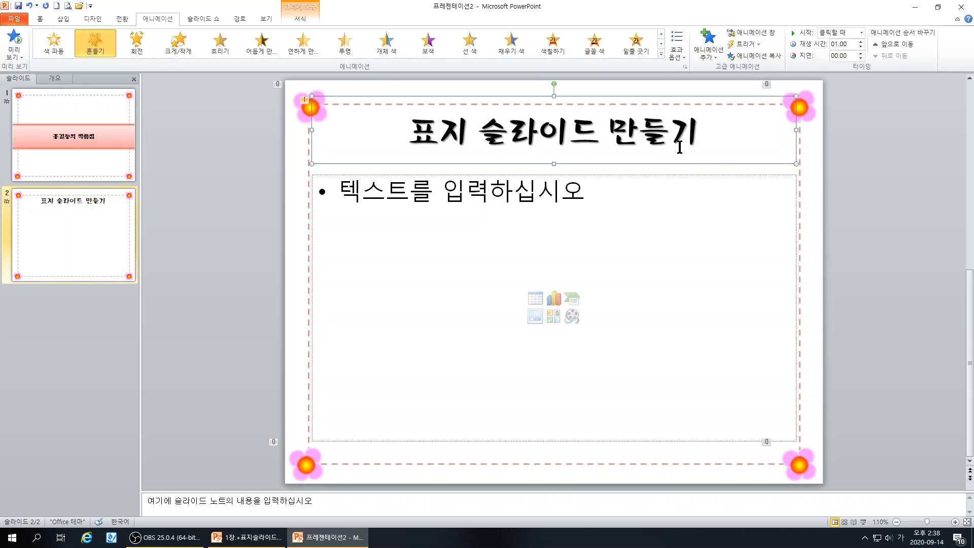
# Step: Set the title animation's text option to 문자 단위로 in its effect options
pyautogui.click(754, 32)
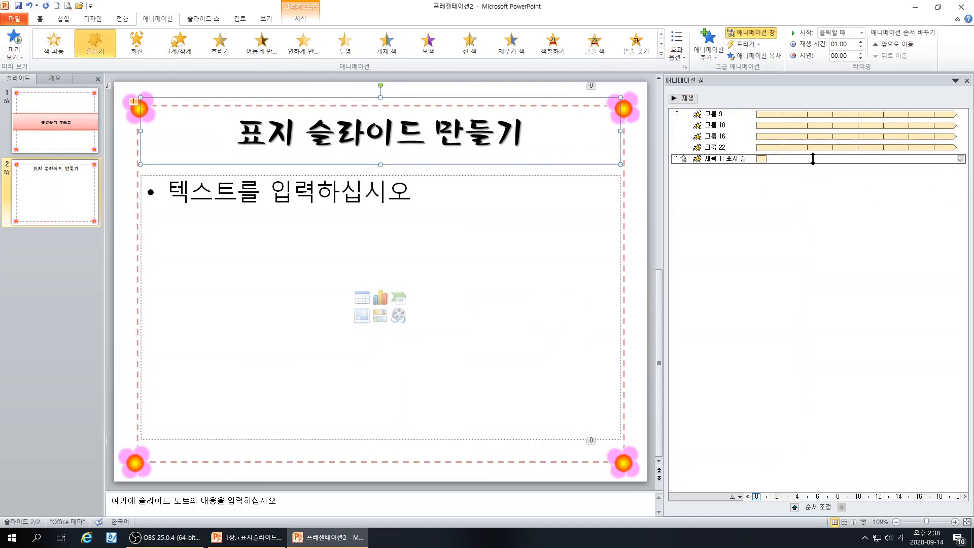
pyautogui.click(960, 159)
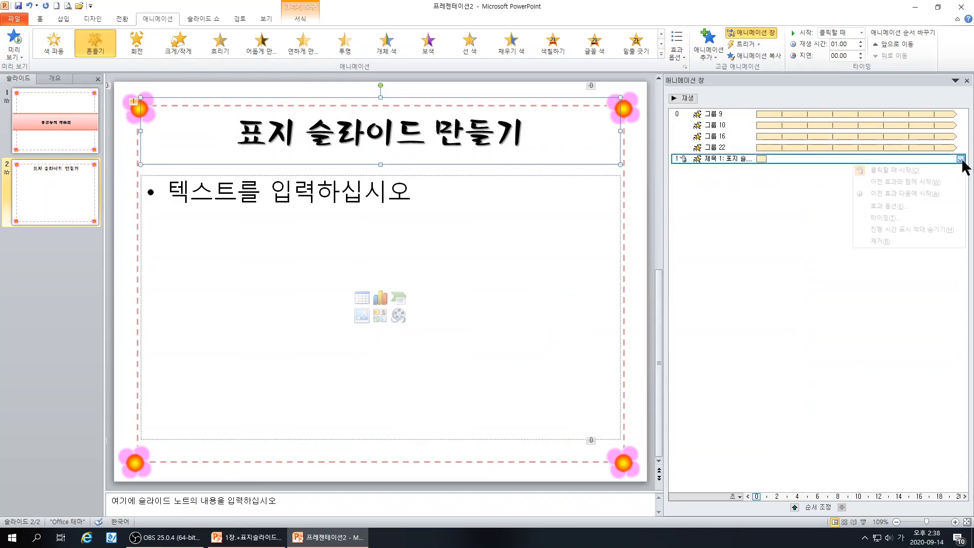
pyautogui.click(880, 205)
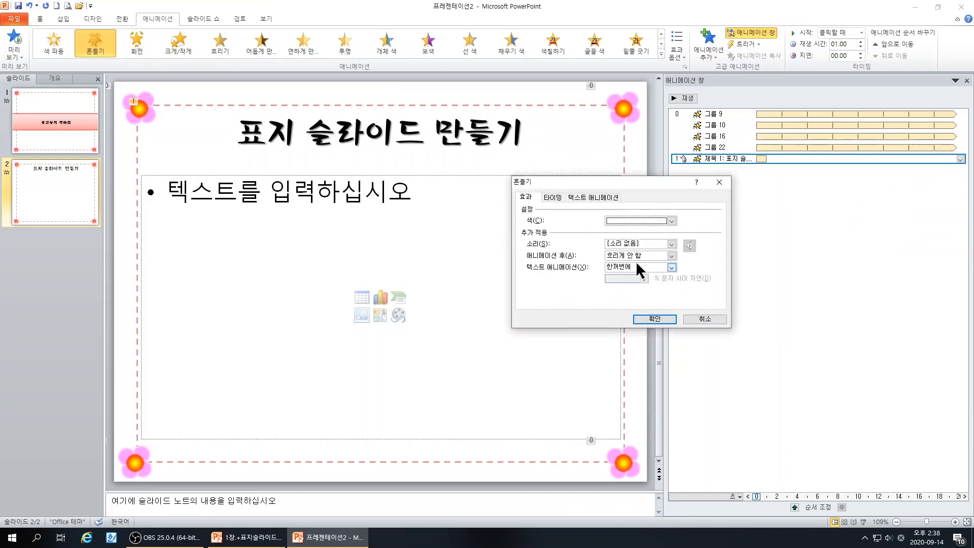
pyautogui.click(670, 267)
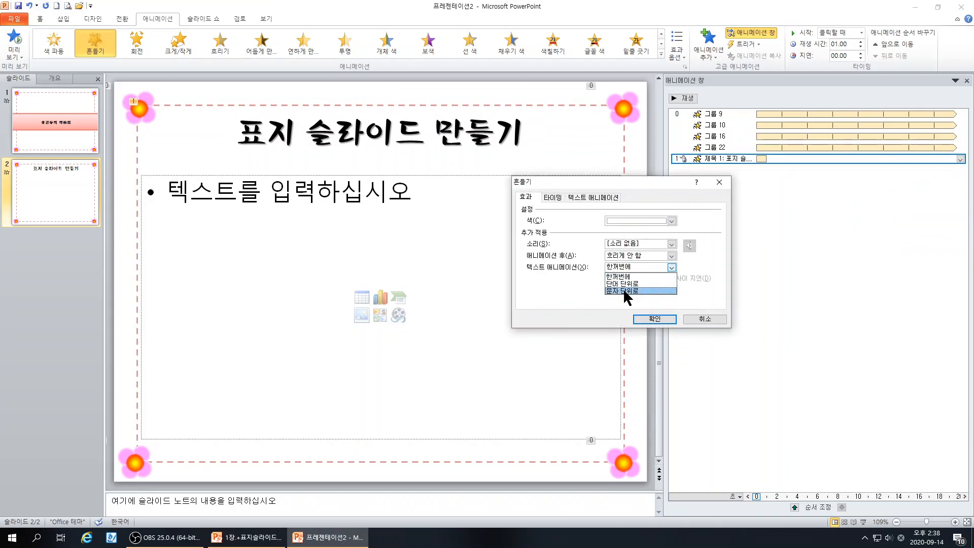
pyautogui.click(659, 301)
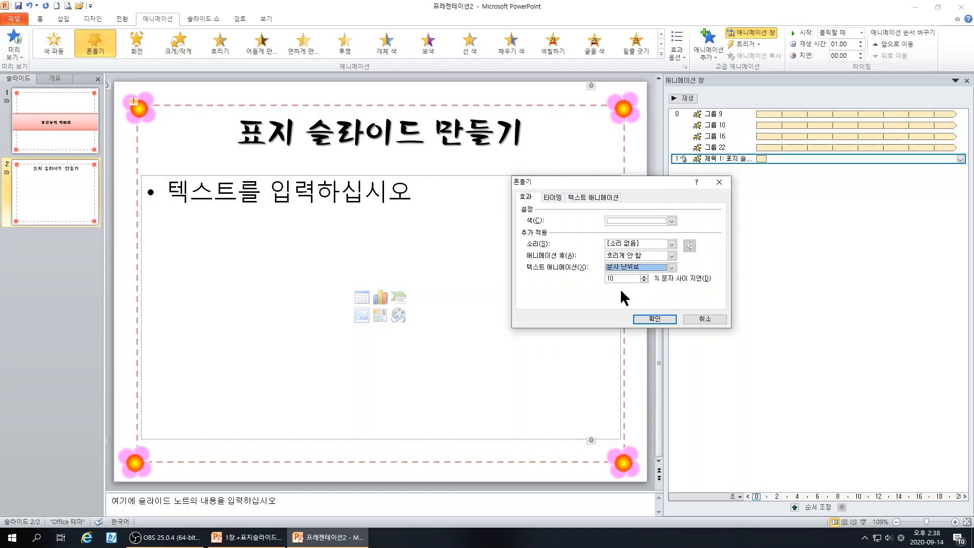
pyautogui.click(644, 318)
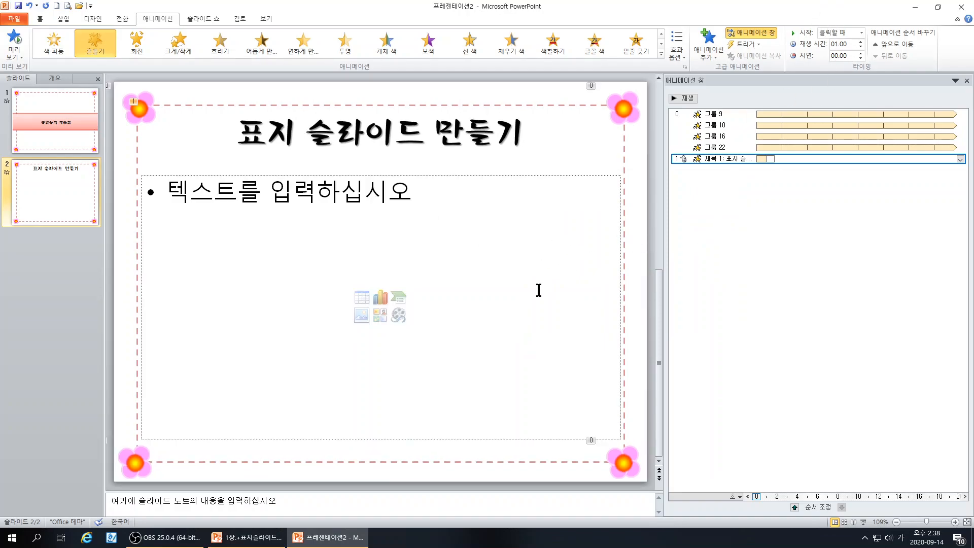
# Step: Copy the four bullet lines from slide 3 of the 1장.+표지슬라이드 presentation into the content placeholder on slide 2 of 프레젠테이션2
pyautogui.click(231, 195)
pyautogui.click(244, 537)
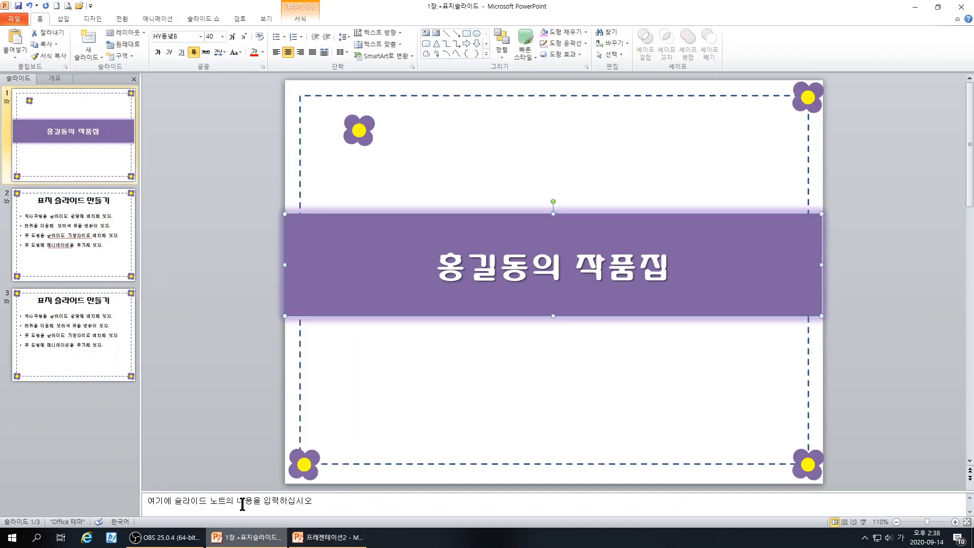
pyautogui.click(50, 236)
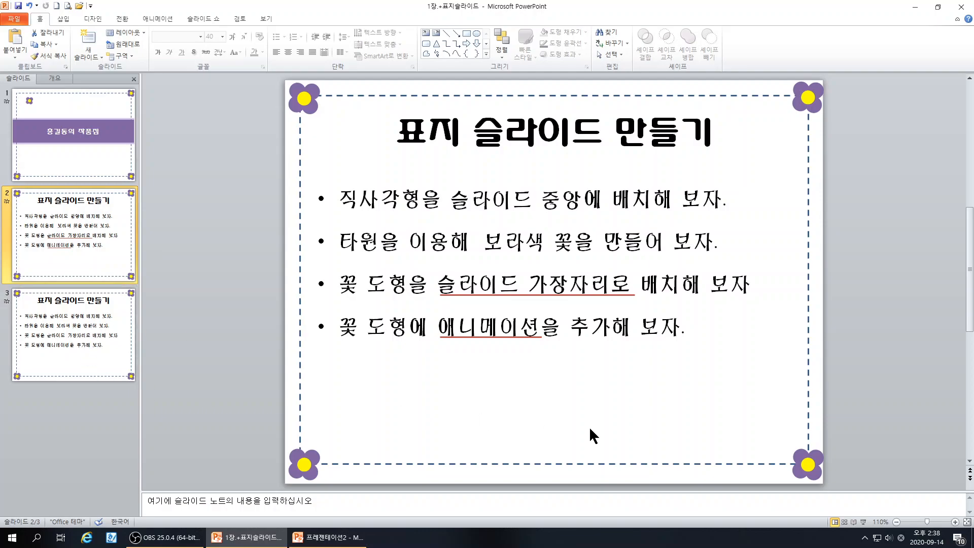
pyautogui.click(74, 354)
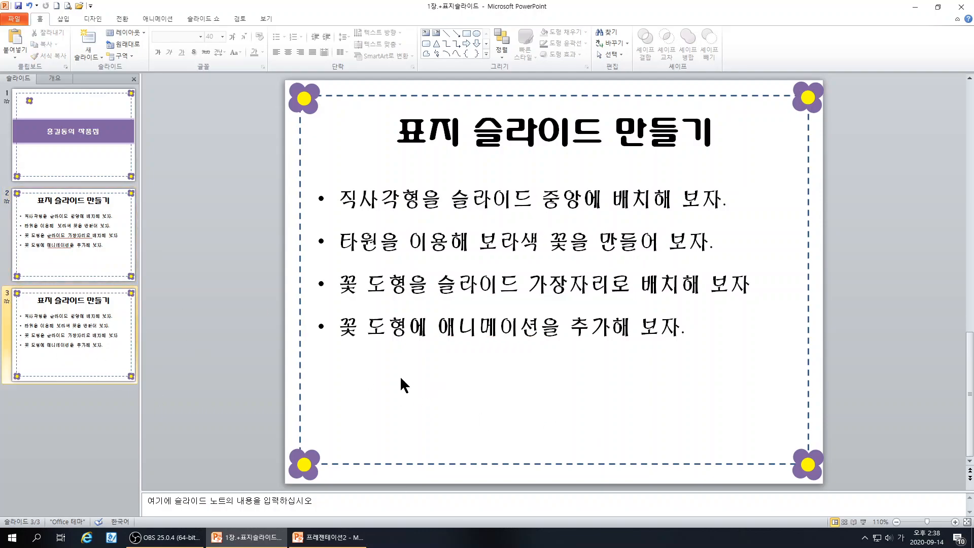
pyautogui.moveTo(344, 199); pyautogui.dragTo(689, 371)
pyautogui.click(329, 537)
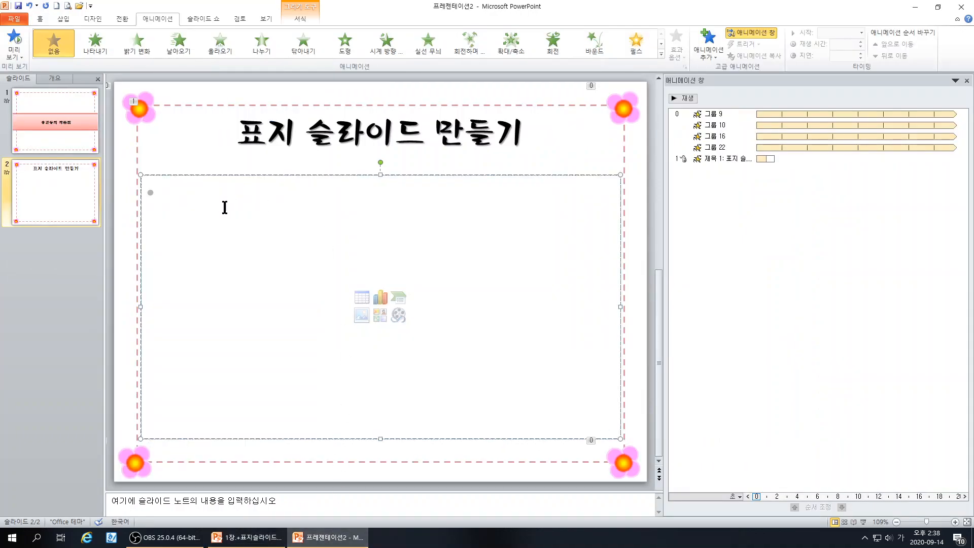
pyautogui.write('직사각형을 슬라이드 중앙에 배치해 보자. 타원을 이용해 보라색 꽃을 만들어 보자. 꽃 도형을 슬라이드 가장자리로 배치해 보자. 꽃 도형에 애니메이션을 추가해 보자.')
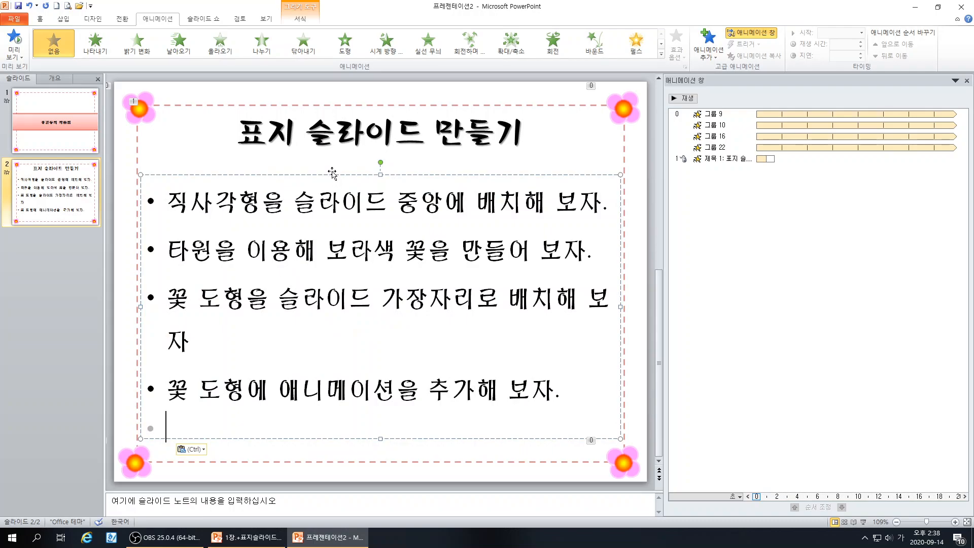
# Step: Reduce the bullet text on slide 2 to 28 pt and set its line spacing to 2.0
pyautogui.click(144, 245)
pyautogui.click(64, 19)
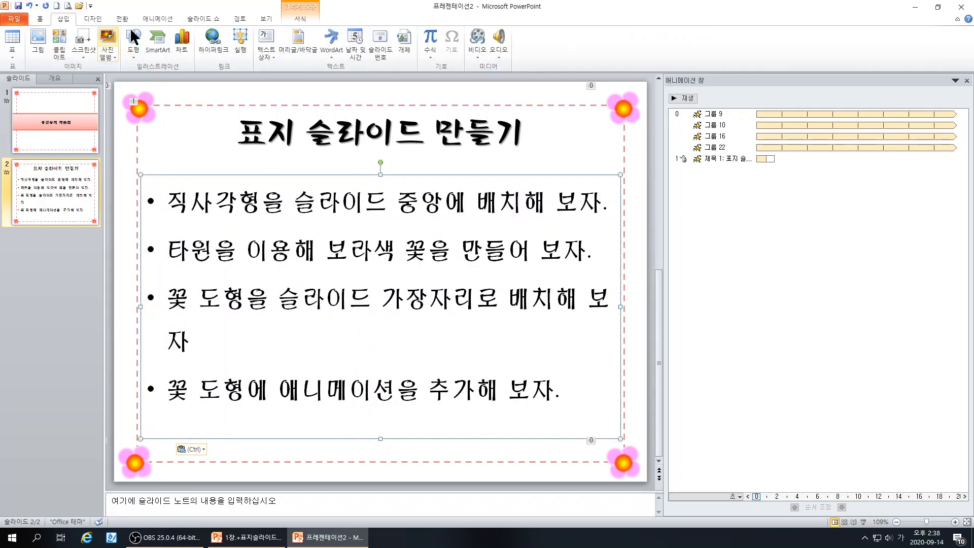
pyautogui.click(42, 20)
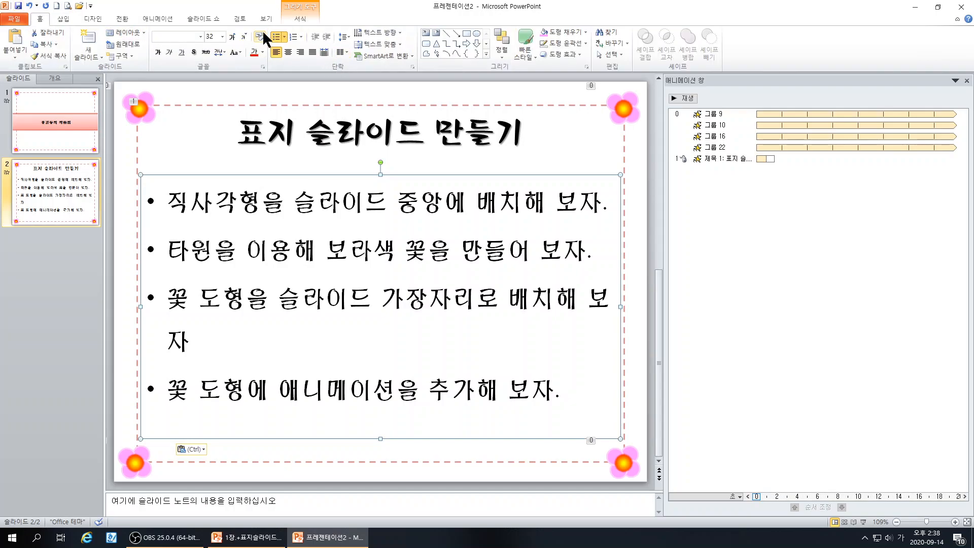
pyautogui.click(243, 36)
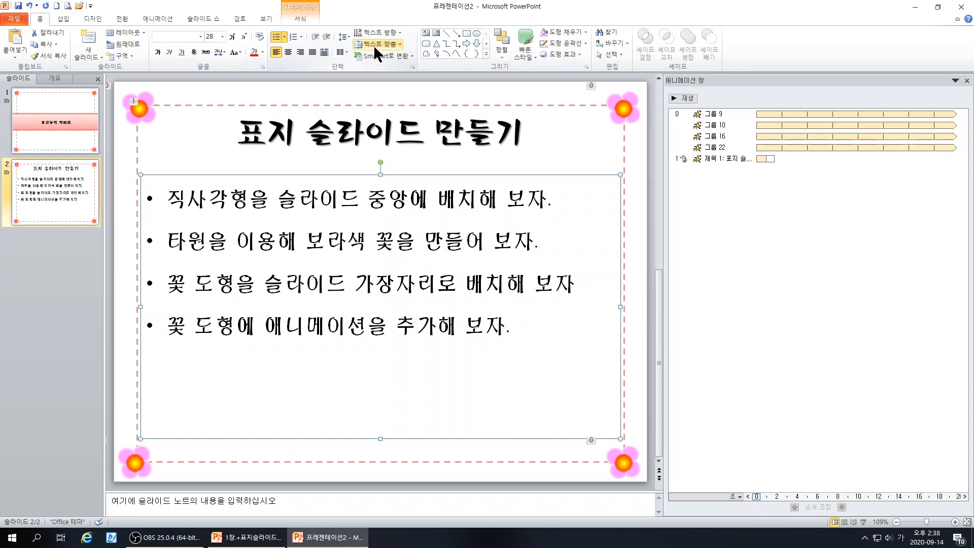
pyautogui.click(344, 43)
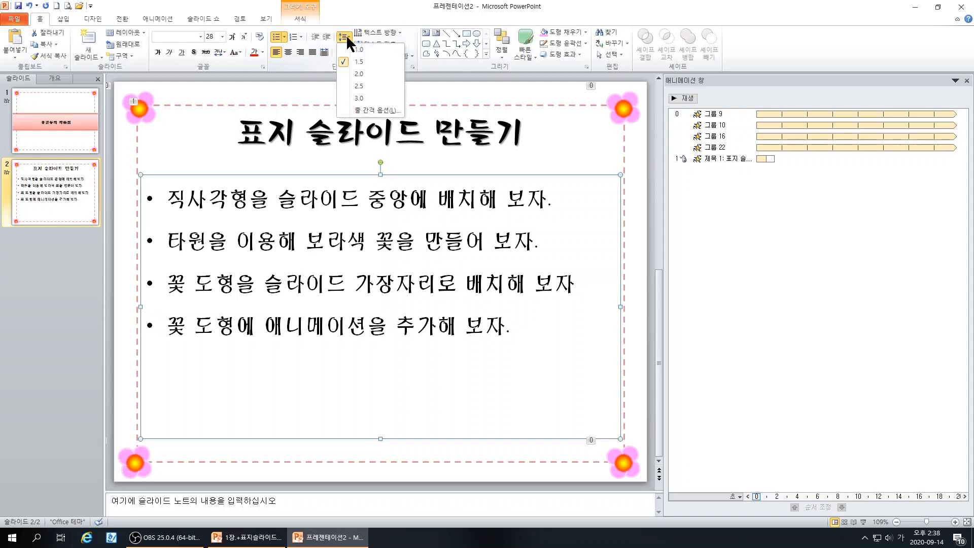
pyautogui.click(357, 71)
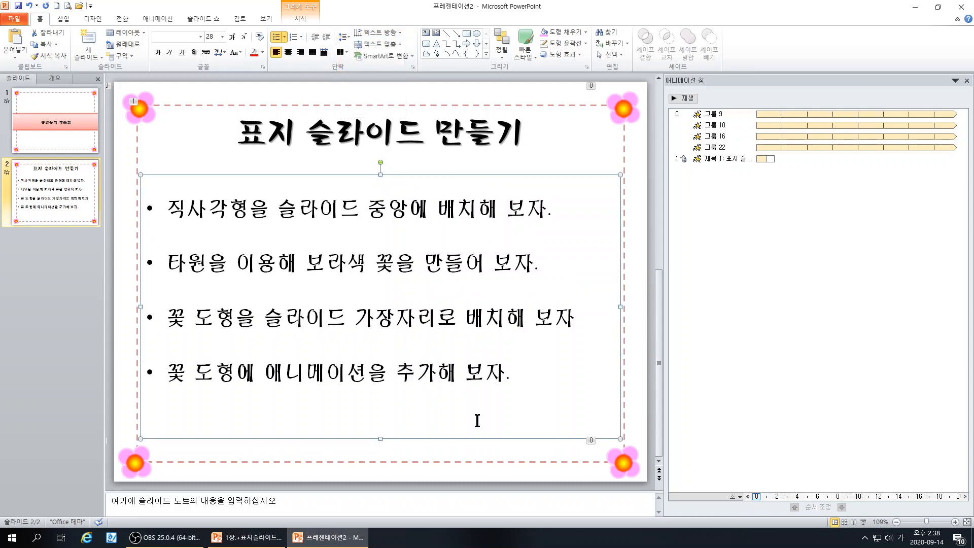
pyautogui.click(80, 206)
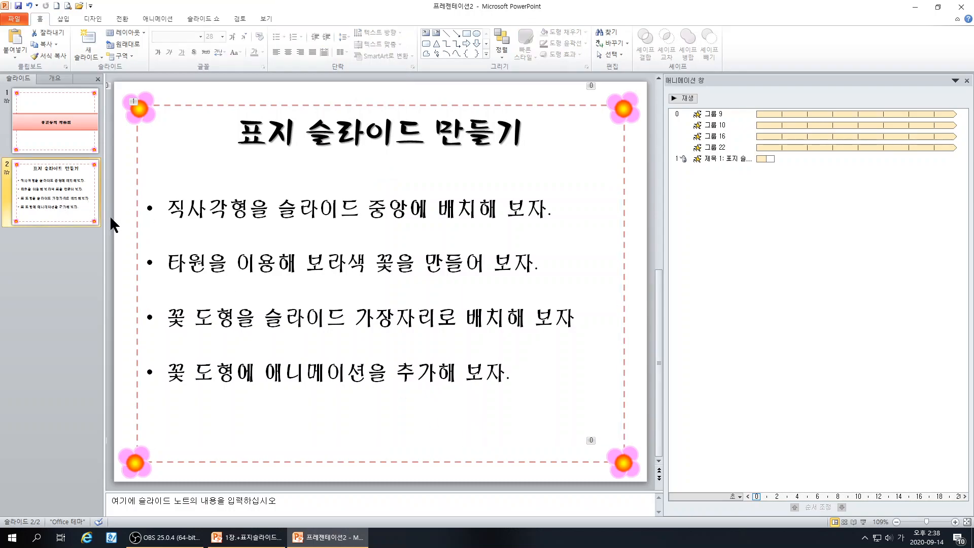
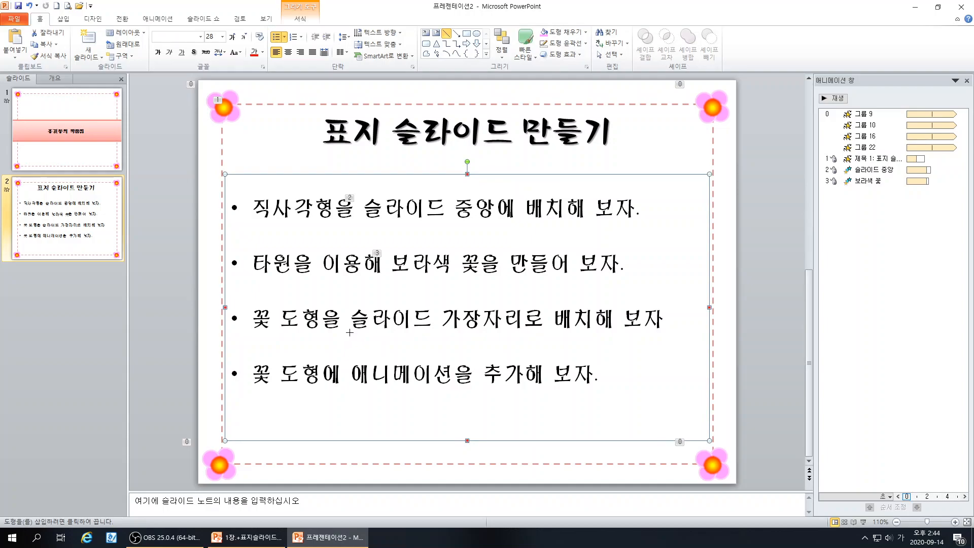
# Step: Draw a straight line under 슬라이드 가장자리로 in the third bullet, outlined in 빨강, 강조 2 at 2¼ pt thickness
pyautogui.moveTo(350, 332); pyautogui.dragTo(539, 332)
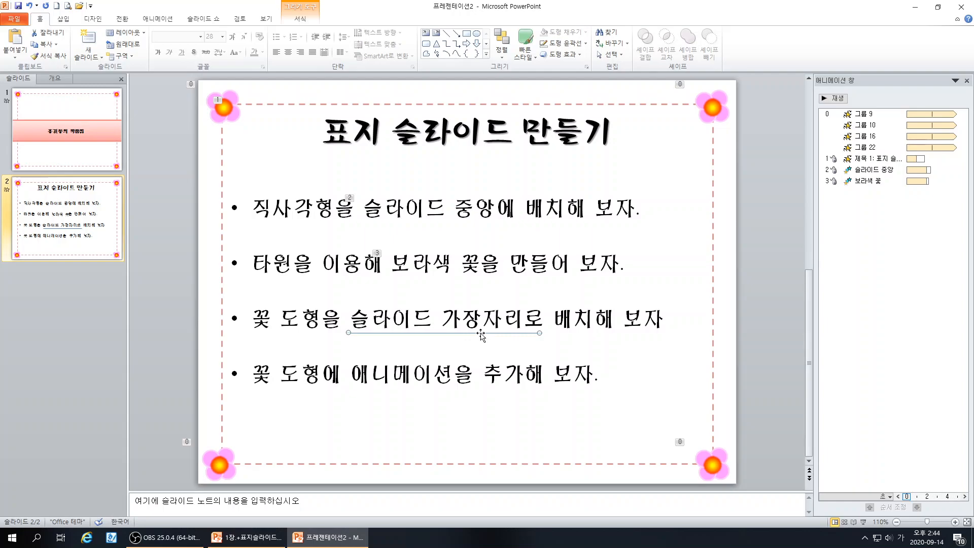
pyautogui.click(575, 43)
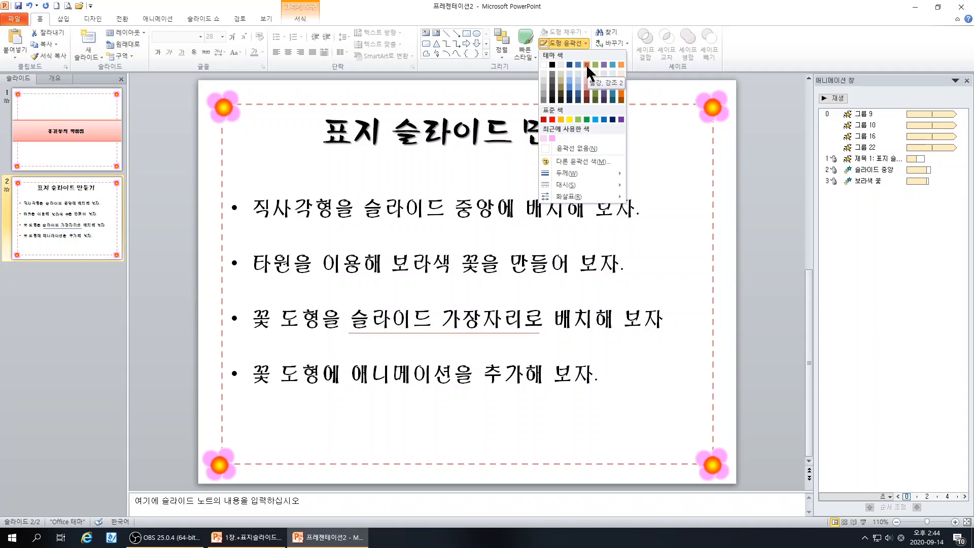
pyautogui.click(586, 63)
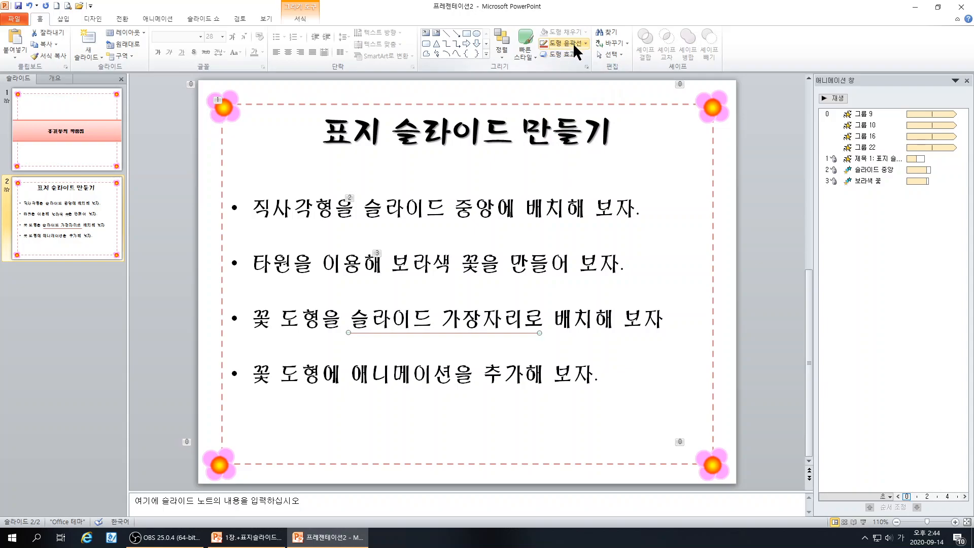
pyautogui.click(573, 42)
pyautogui.moveTo(572, 173)
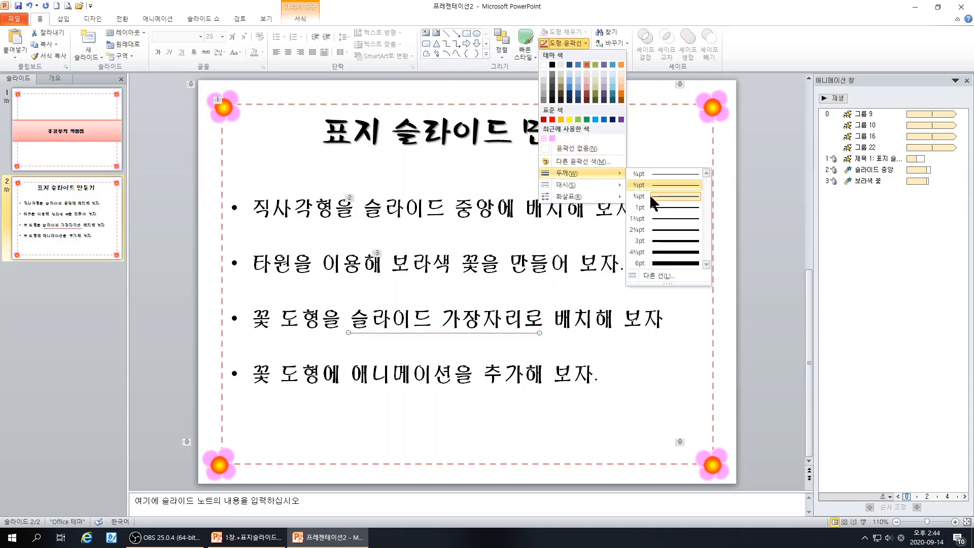
pyautogui.click(666, 231)
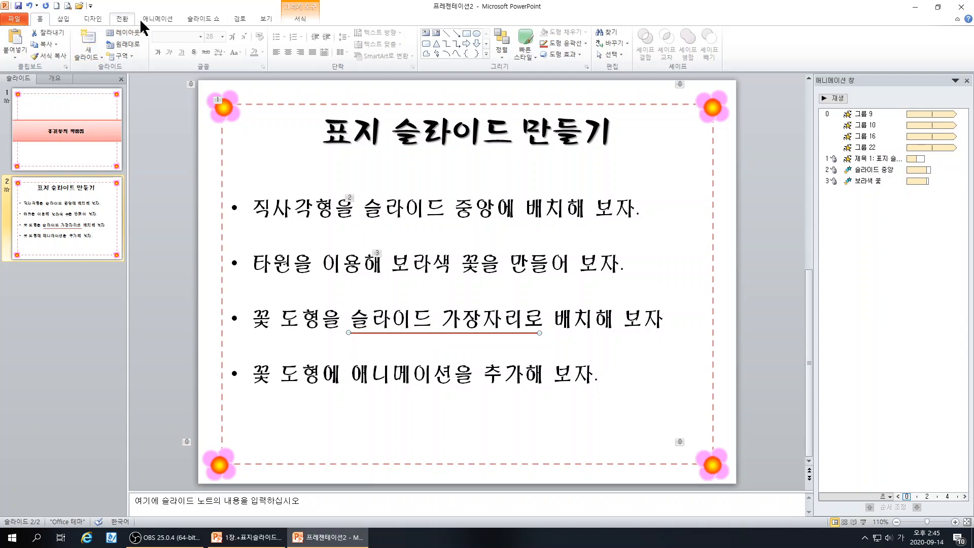
# Step: Add the 회전하며 밝기 변화 entrance animation to the red underline in the third bullet
pyautogui.click(159, 19)
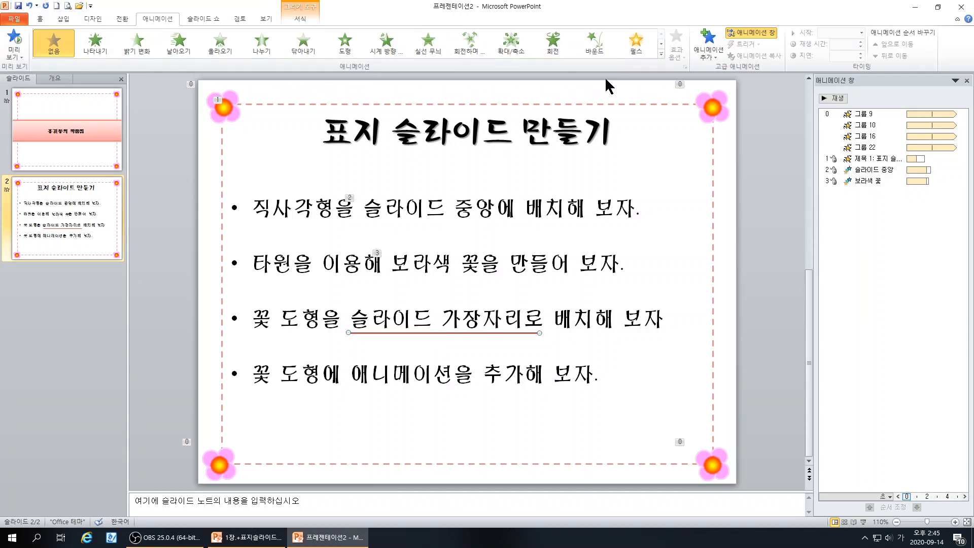
pyautogui.click(661, 53)
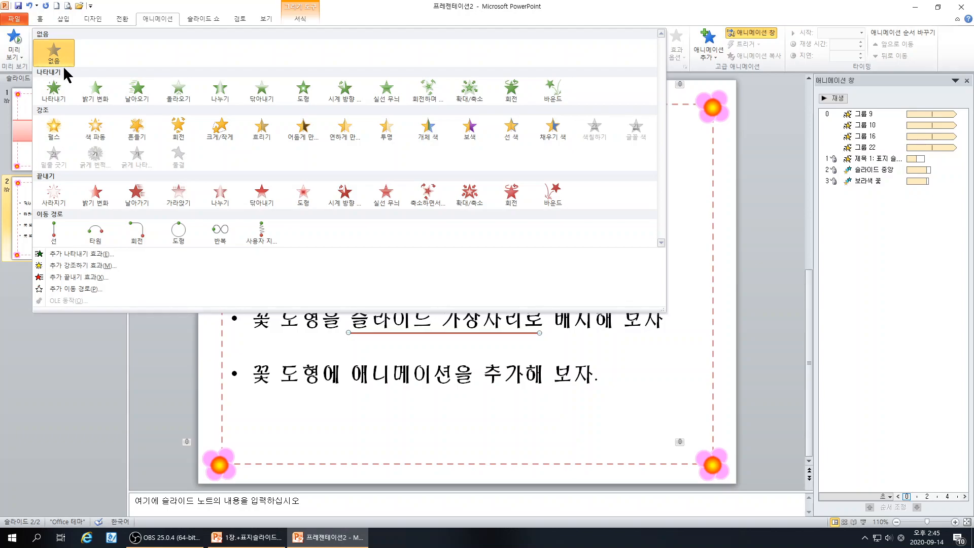
pyautogui.click(511, 90)
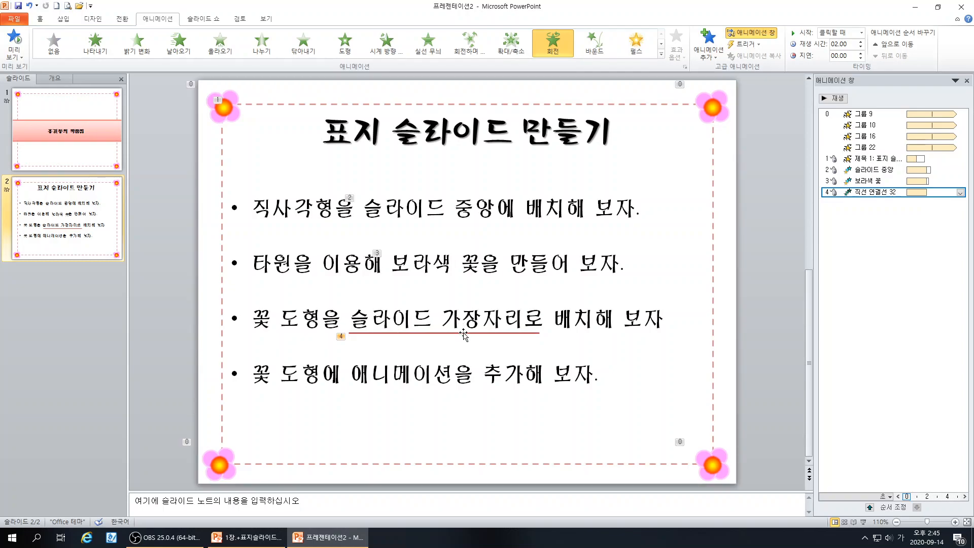
pyautogui.click(660, 53)
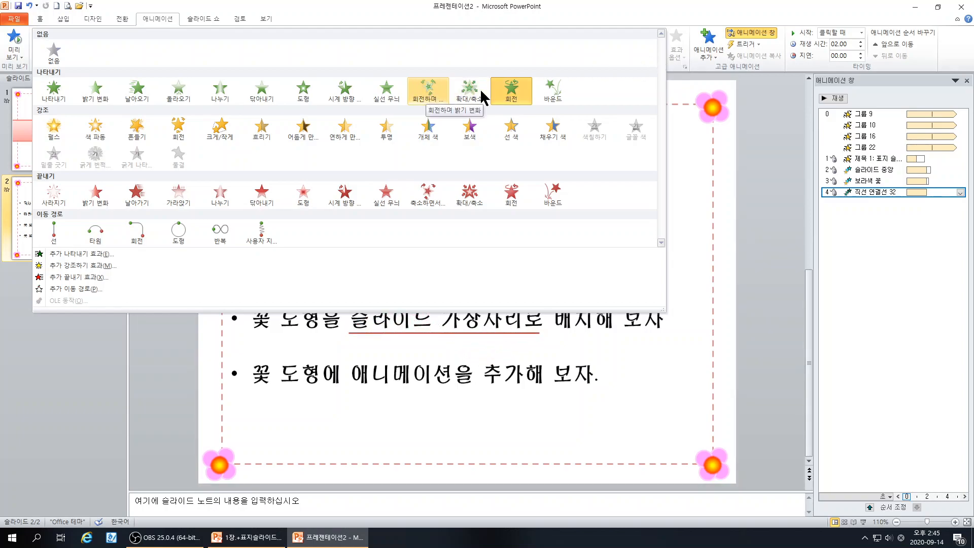
pyautogui.click(426, 96)
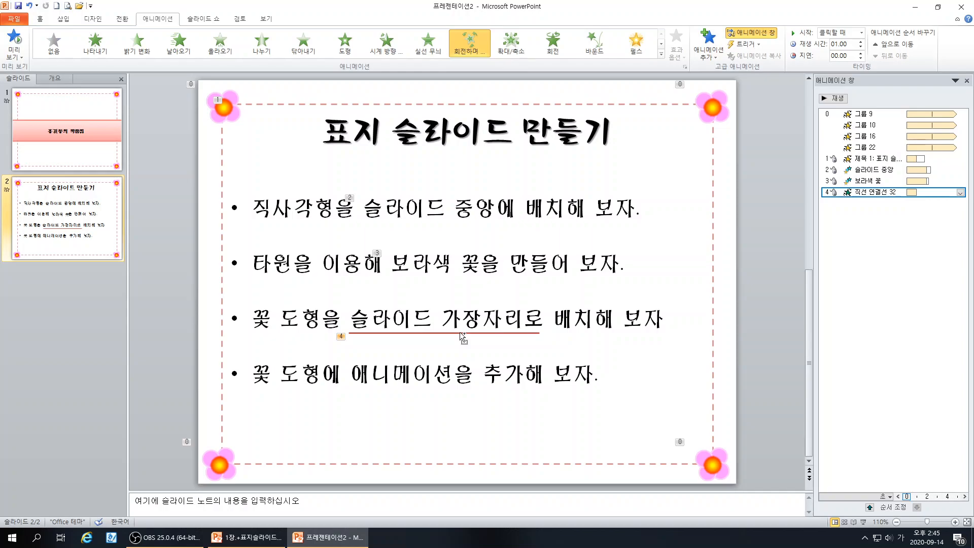
# Step: Copy the animated underline beneath the fourth bullet and shorten it to the width of 애니메이션
pyautogui.moveTo(462, 334); pyautogui.dragTo(466, 386)
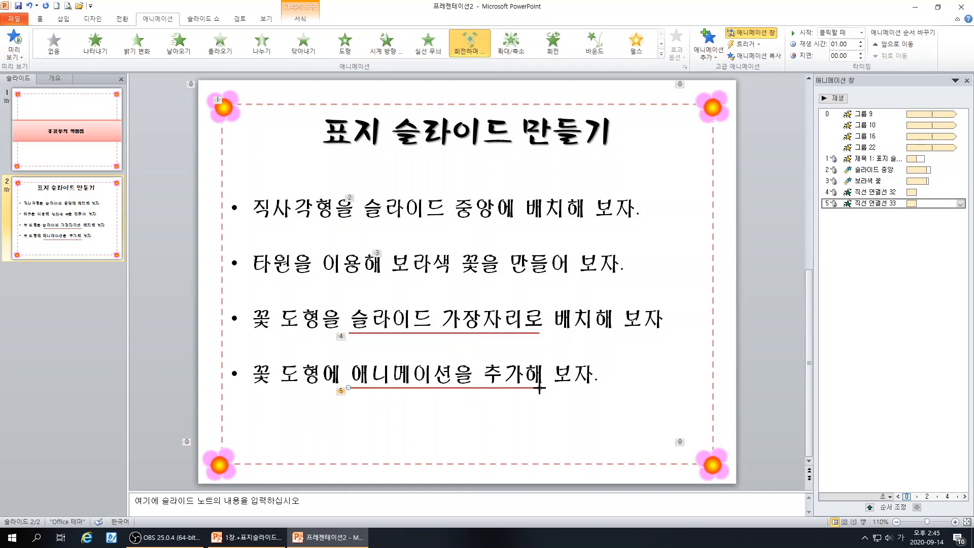
pyautogui.moveTo(539, 387); pyautogui.dragTo(454, 388)
pyautogui.click(727, 399)
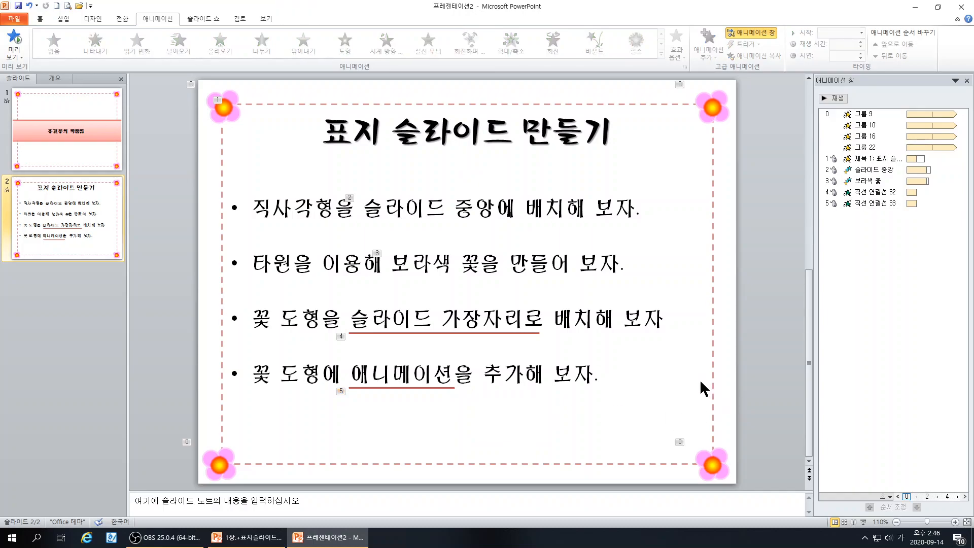
# Step: Shift and lengthen the fourth bullet's underline so that it spans 애니메이션을
pyautogui.click(408, 388)
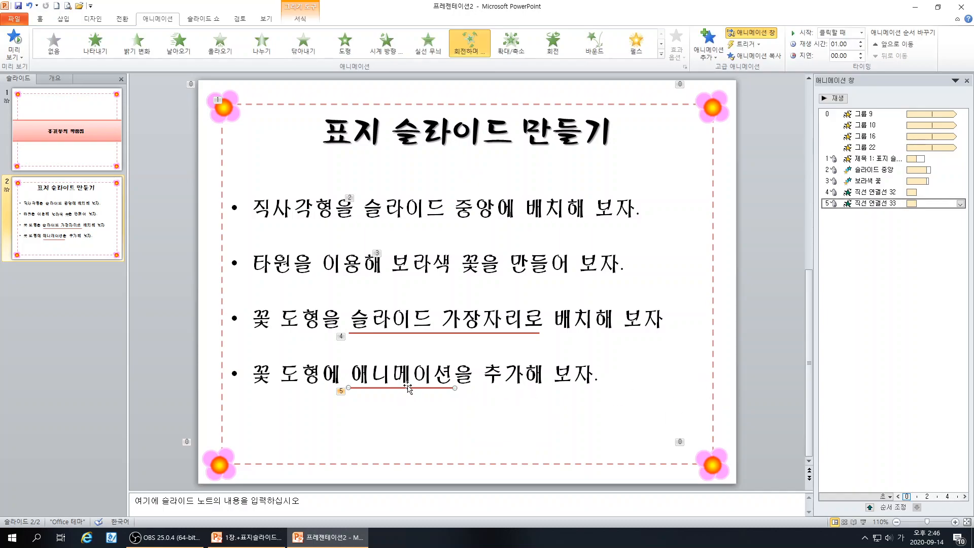
pyautogui.press('Right')
pyautogui.press('Right')
pyautogui.moveTo(357, 386); pyautogui.dragTo(348, 384)
pyautogui.press('Right')
pyautogui.press('Right')
pyautogui.press('Left')
pyautogui.press('Left')
pyautogui.click(548, 425)
pyautogui.click(728, 402)
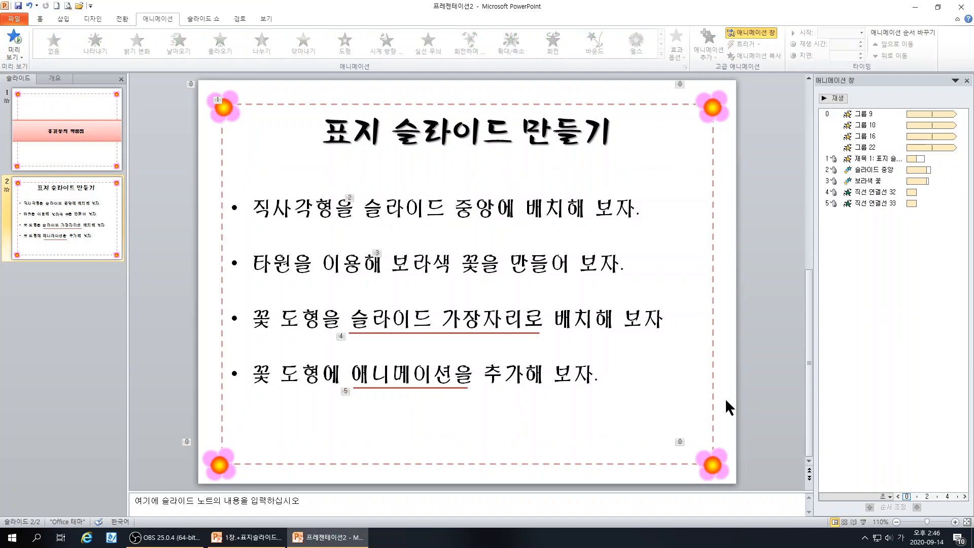
# Step: Play slide 2 as a slide show to check its text and underline animations, and return to editing
pyautogui.click(863, 522)
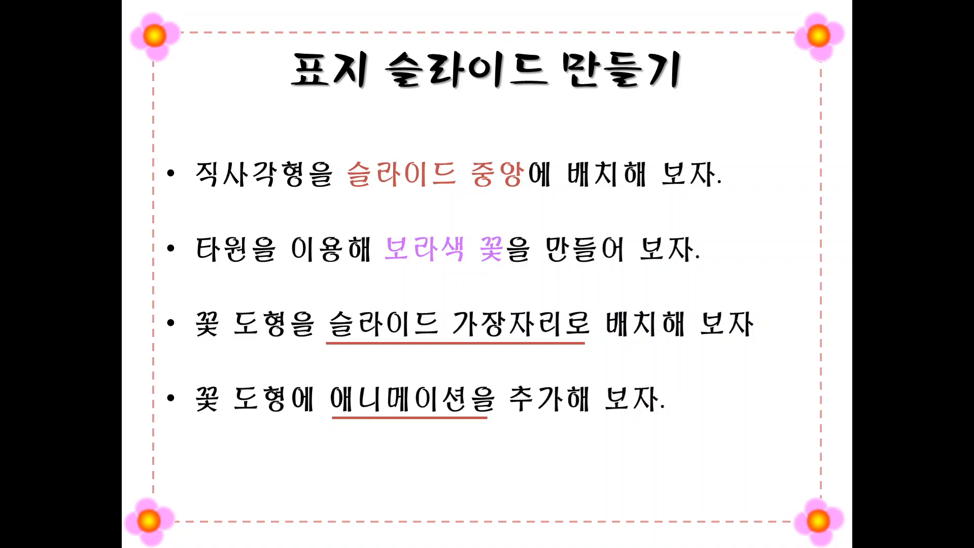
pyautogui.press('Escape')
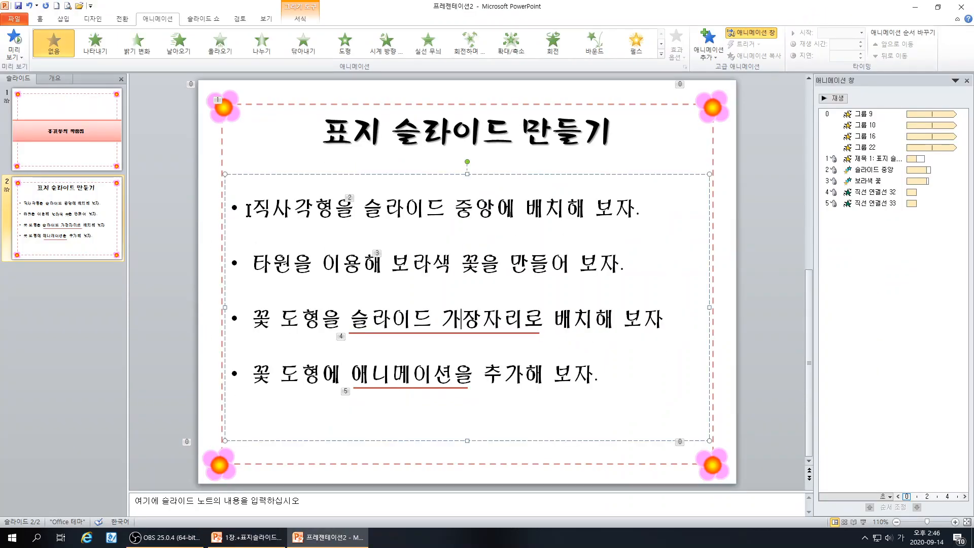
pyautogui.click(223, 117)
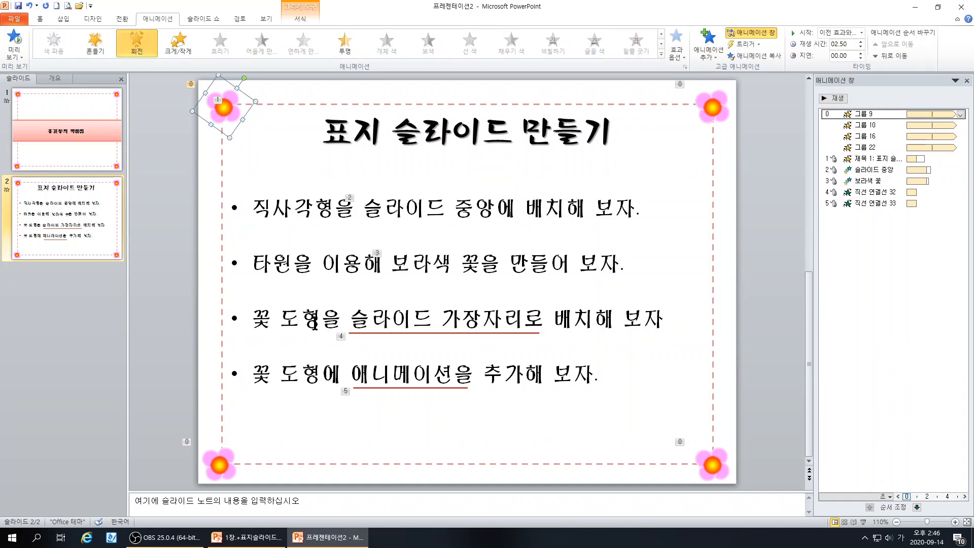
pyautogui.click(341, 305)
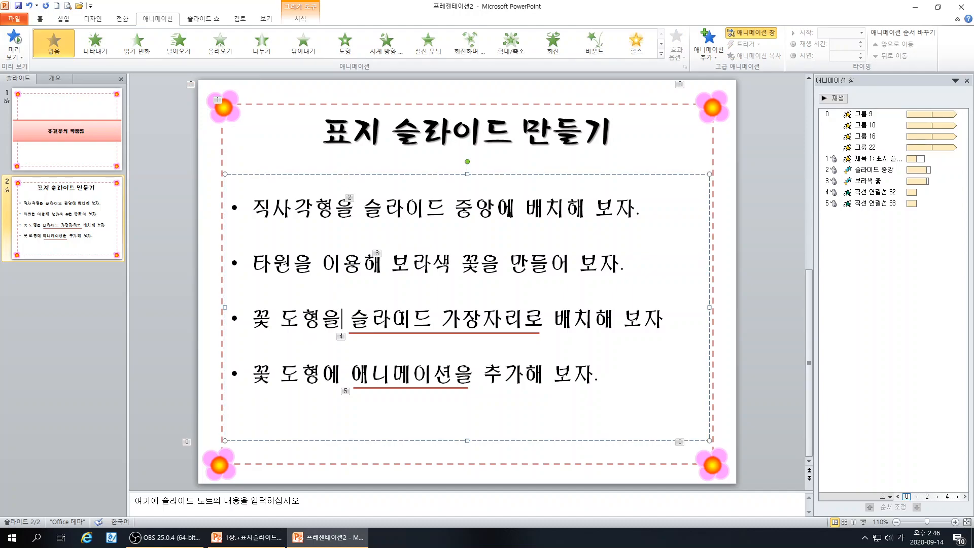
pyautogui.click(742, 372)
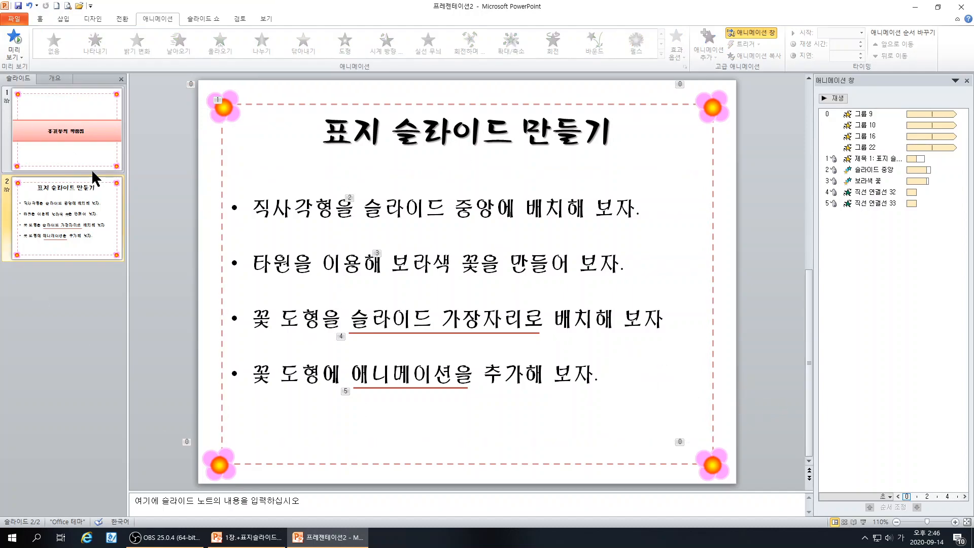
pyautogui.click(249, 537)
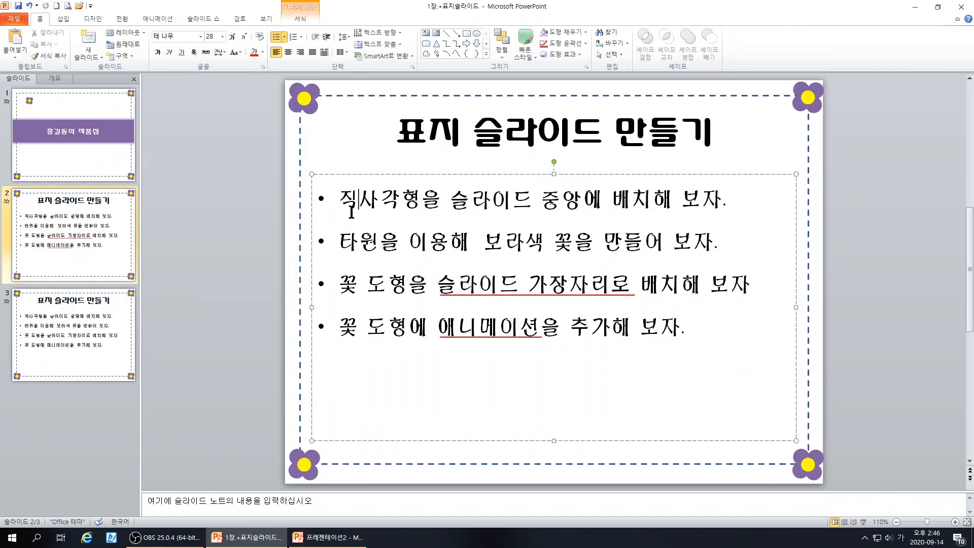
pyautogui.hotkey('alt', 'Tab')
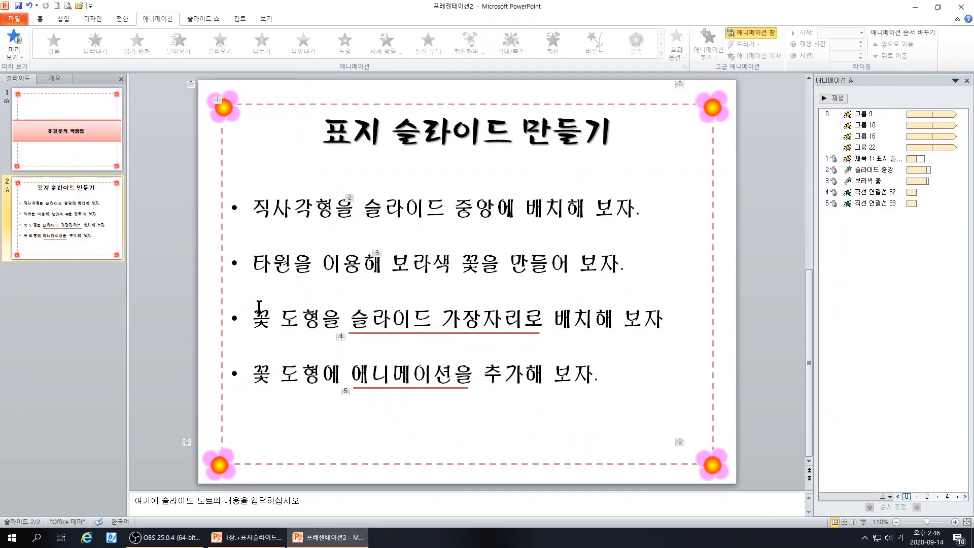
# Step: Save the flower group in slide 2's upper-left corner as a PNG picture named a1 in the 사진 folder
pyautogui.click(236, 113)
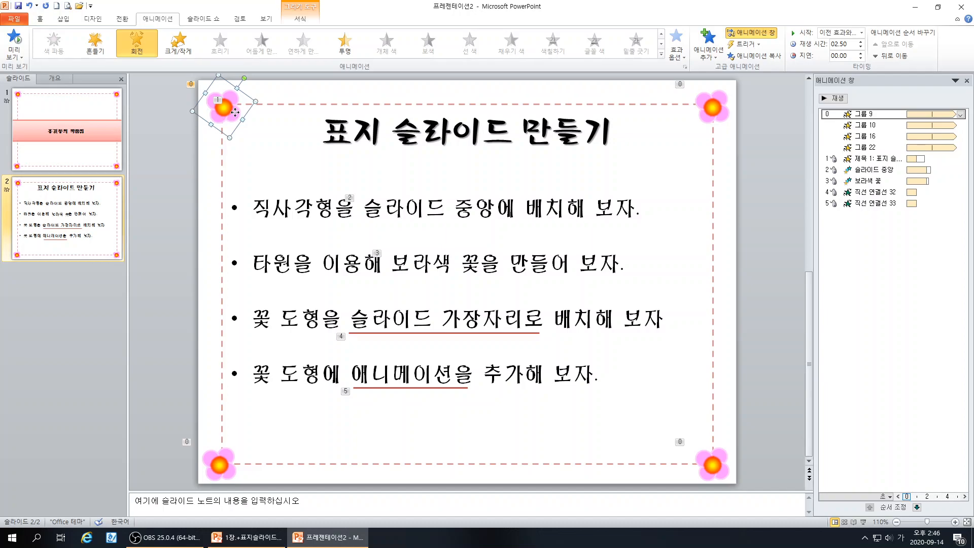
pyautogui.rightClick(235, 115)
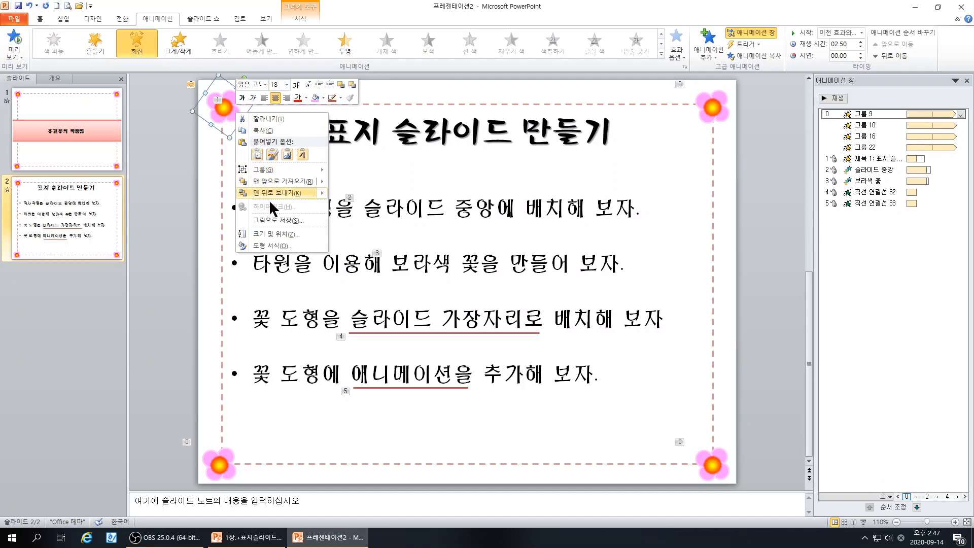
pyautogui.click(275, 219)
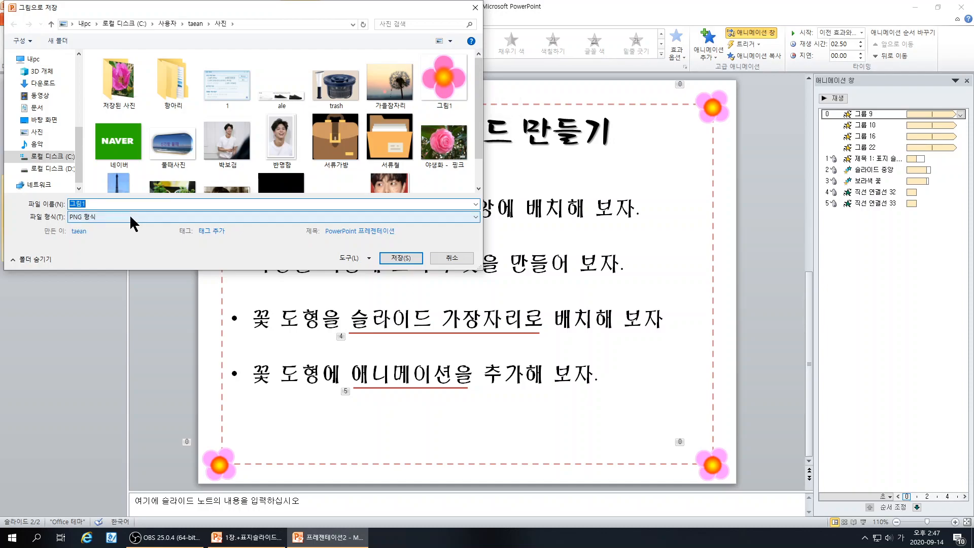
pyautogui.press('Hangul')
pyautogui.write('a')
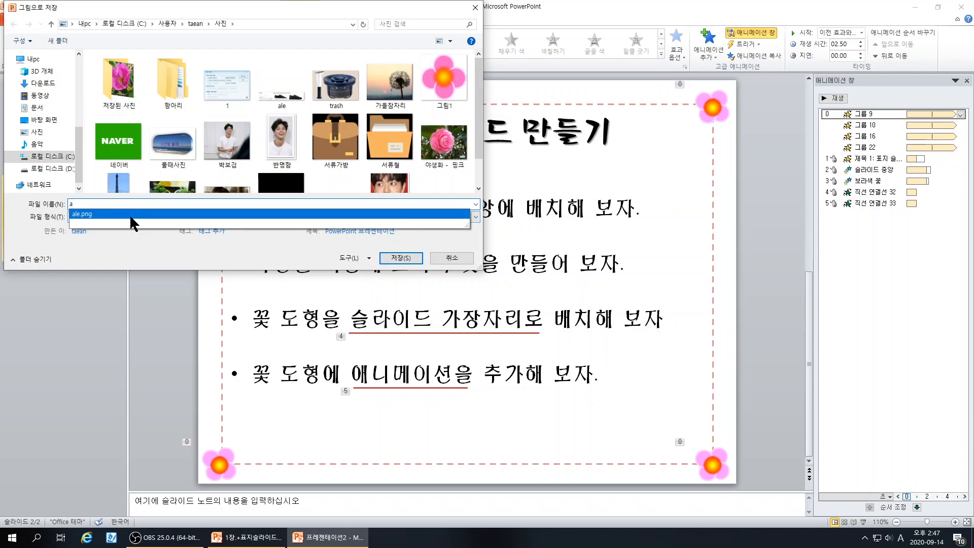
pyautogui.write('1')
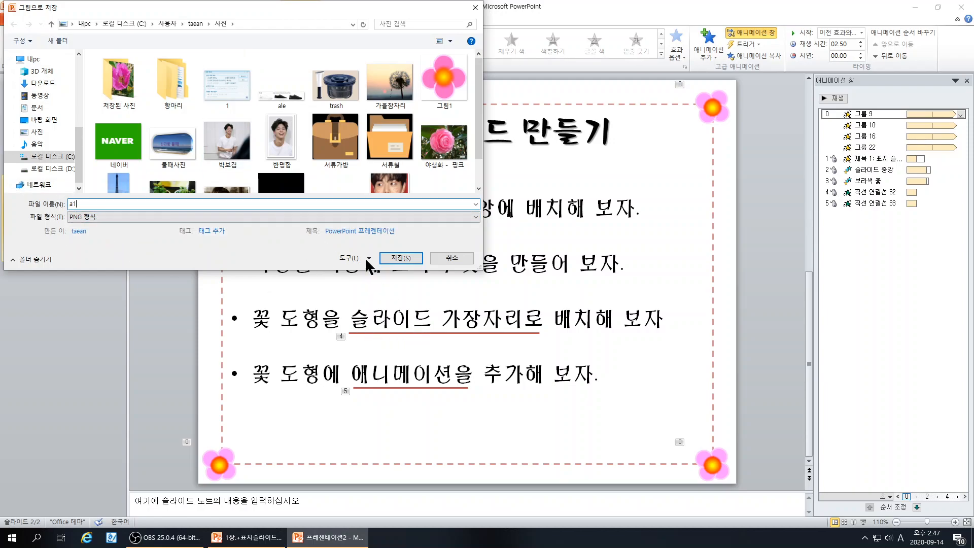
pyautogui.click(400, 258)
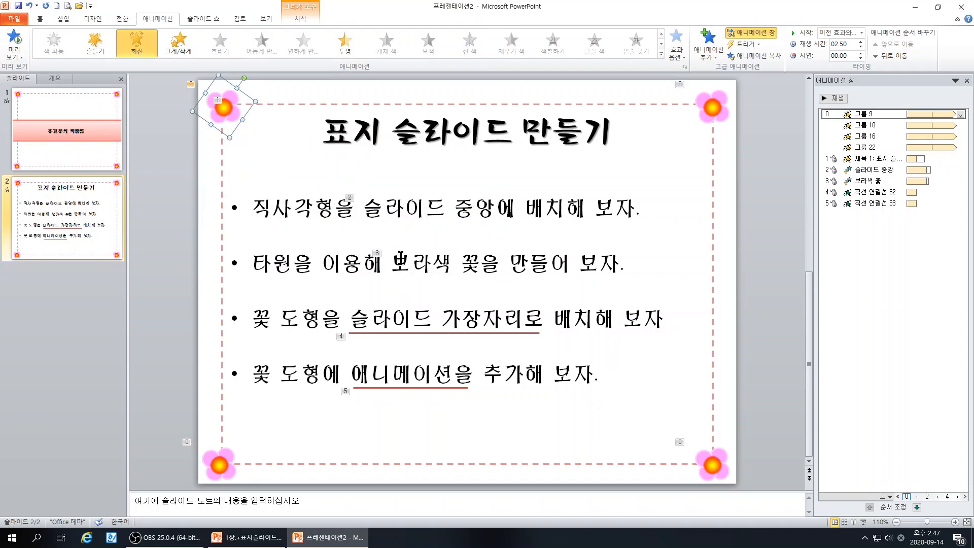
pyautogui.click(391, 300)
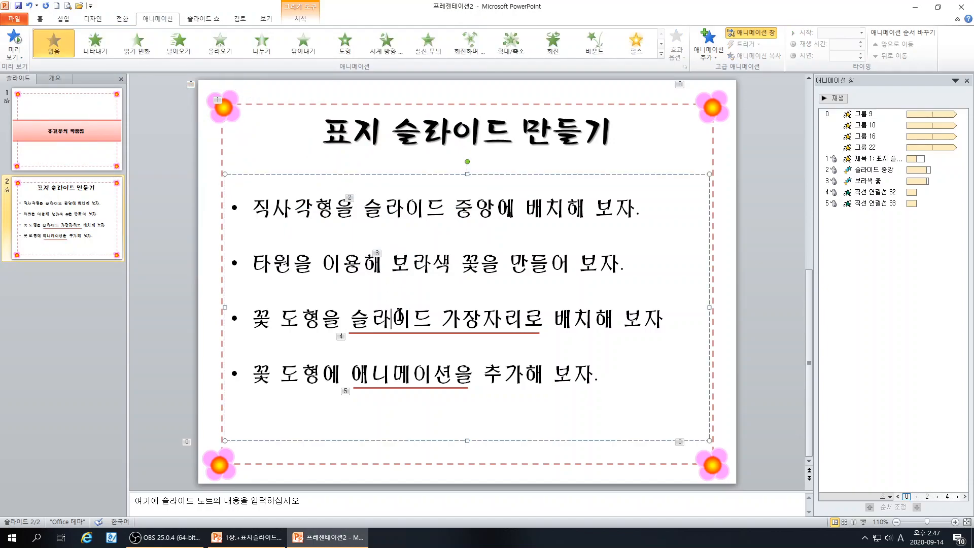
# Step: Select slide 2's four bullet lines and import a1 from the 사진 folder into the picture bullet collection
pyautogui.moveTo(248, 209); pyautogui.dragTo(598, 377)
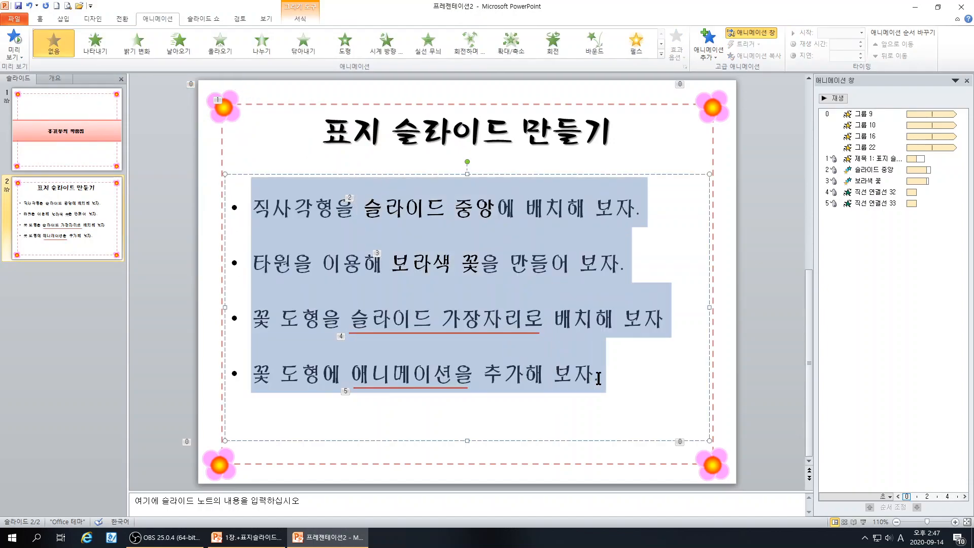
pyautogui.click(62, 20)
pyautogui.click(40, 19)
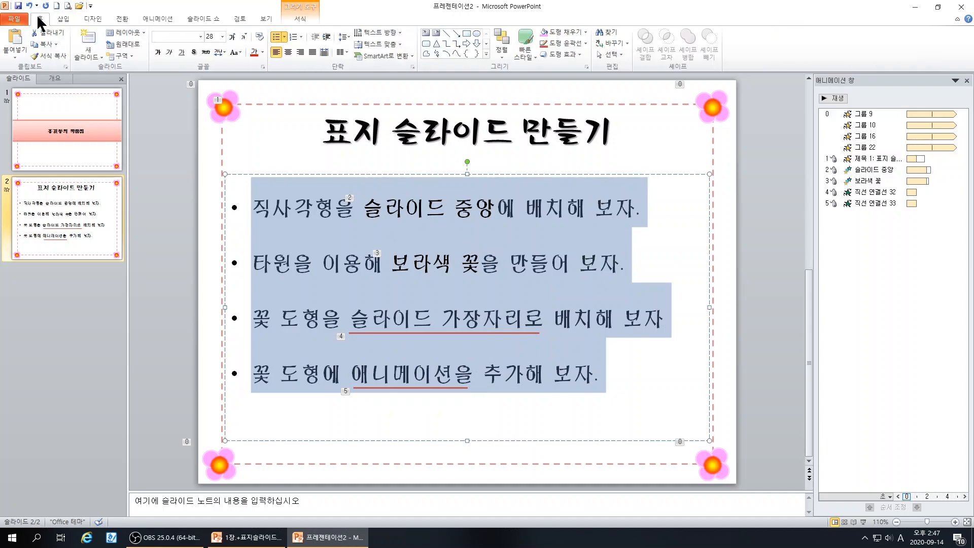
pyautogui.click(284, 37)
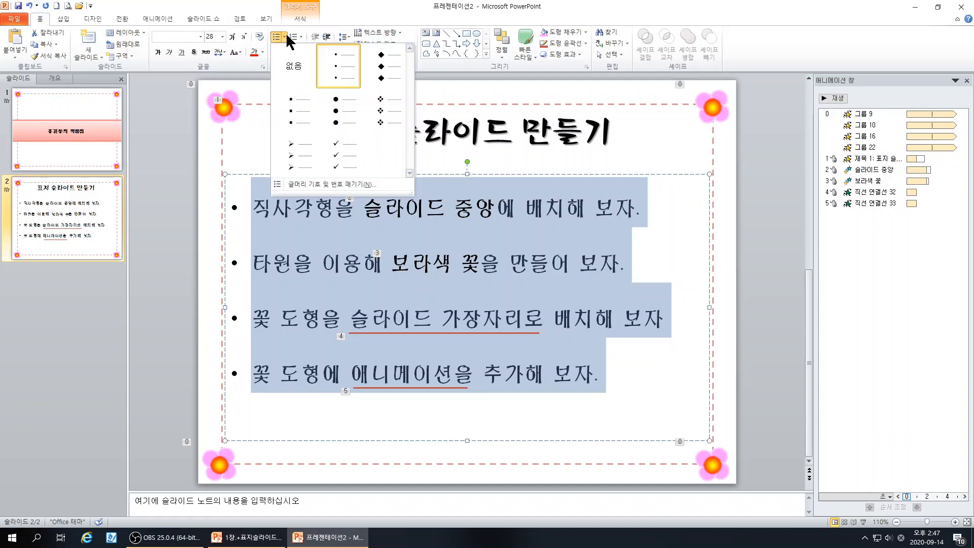
pyautogui.click(317, 184)
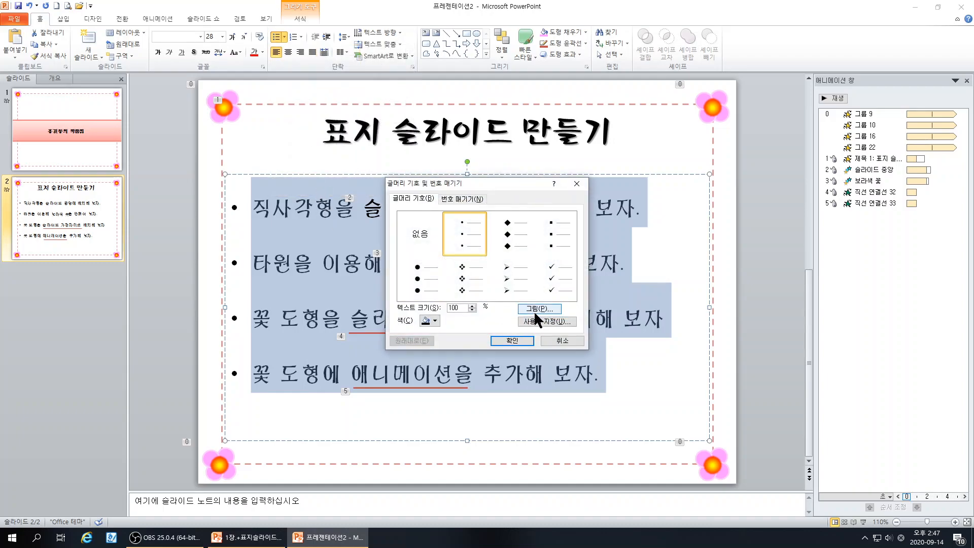
pyautogui.click(532, 309)
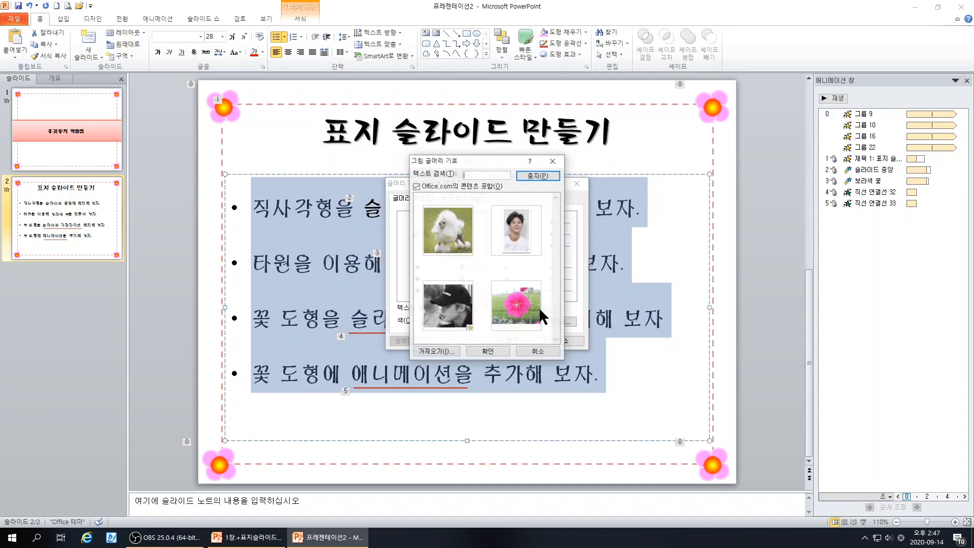
pyautogui.moveTo(451, 159); pyautogui.dragTo(527, 173)
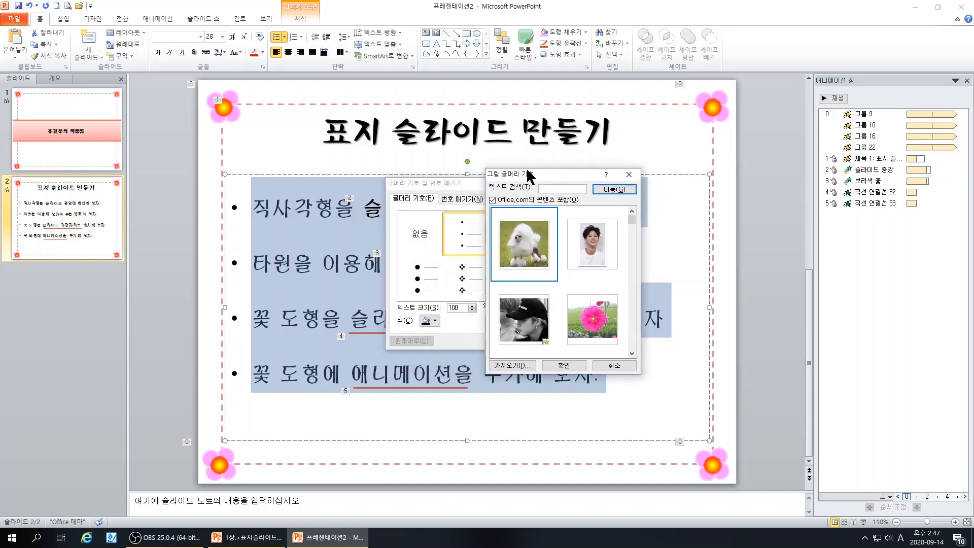
pyautogui.click(512, 365)
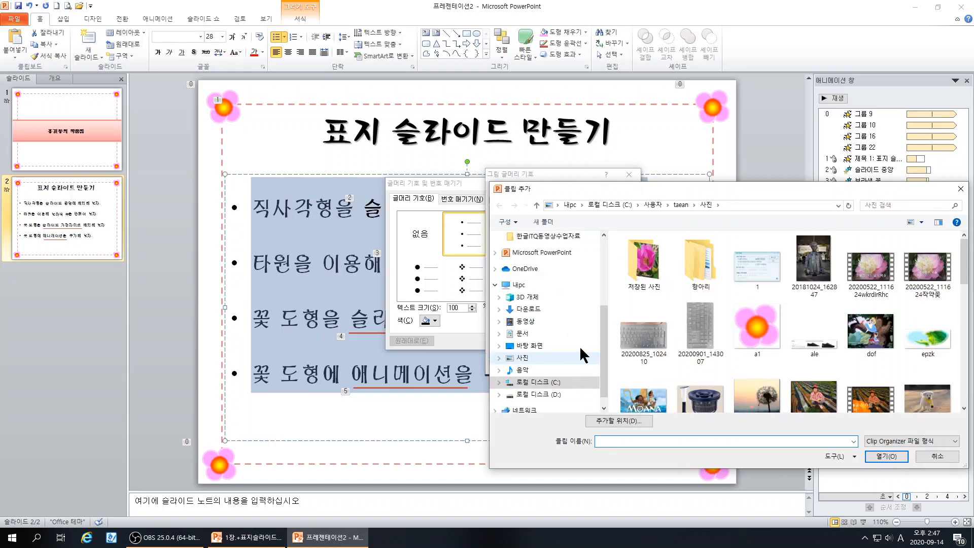
pyautogui.click(759, 325)
pyautogui.click(884, 455)
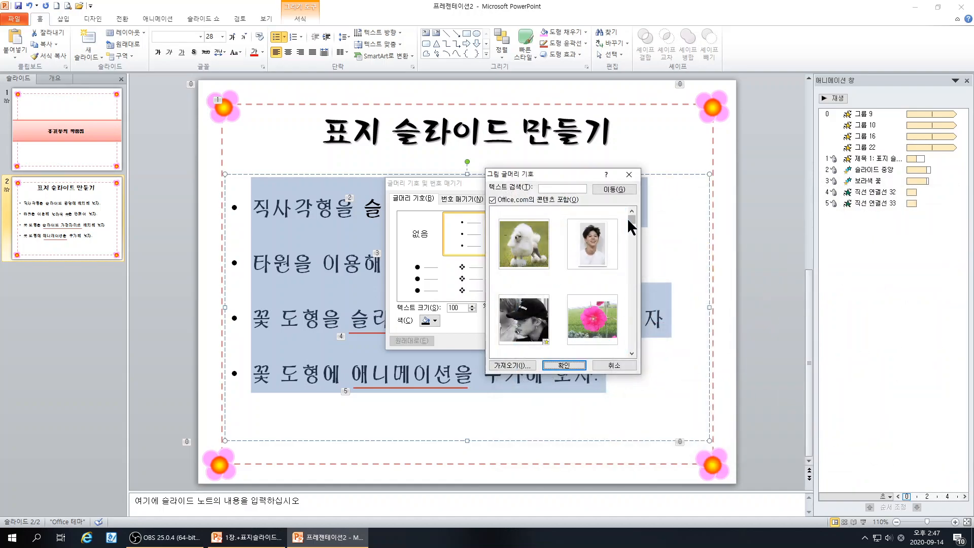
# Step: Apply the imported light-pink flower picture as the bullet symbol of the four selected lines and deselect the text
pyautogui.moveTo(630, 218)
pyautogui.mouseDown()
pyautogui.moveTo(633, 253)
pyautogui.moveTo(634, 213)
pyautogui.mouseUp()
pyautogui.click(631, 351)
pyautogui.click(632, 351)
pyautogui.click(631, 351)
pyautogui.click(632, 351)
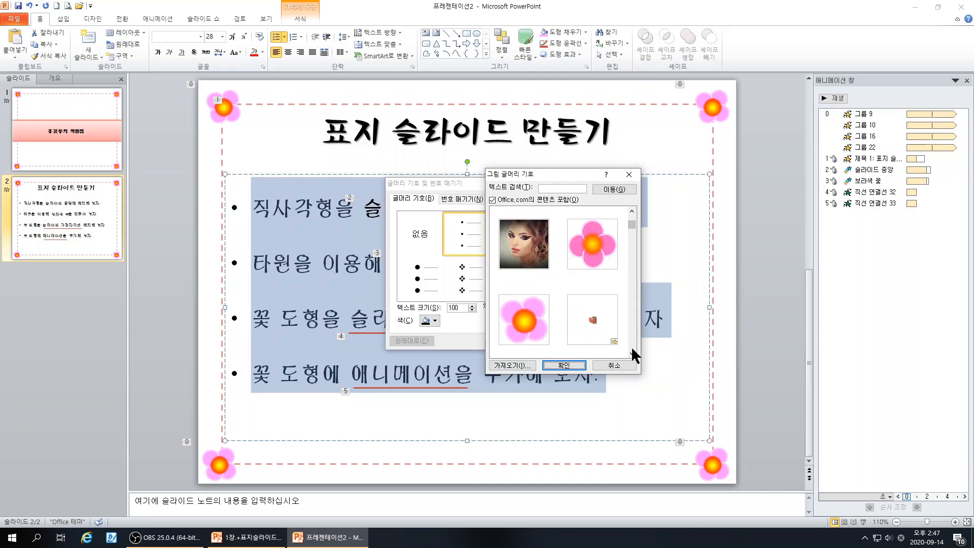
pyautogui.click(564, 346)
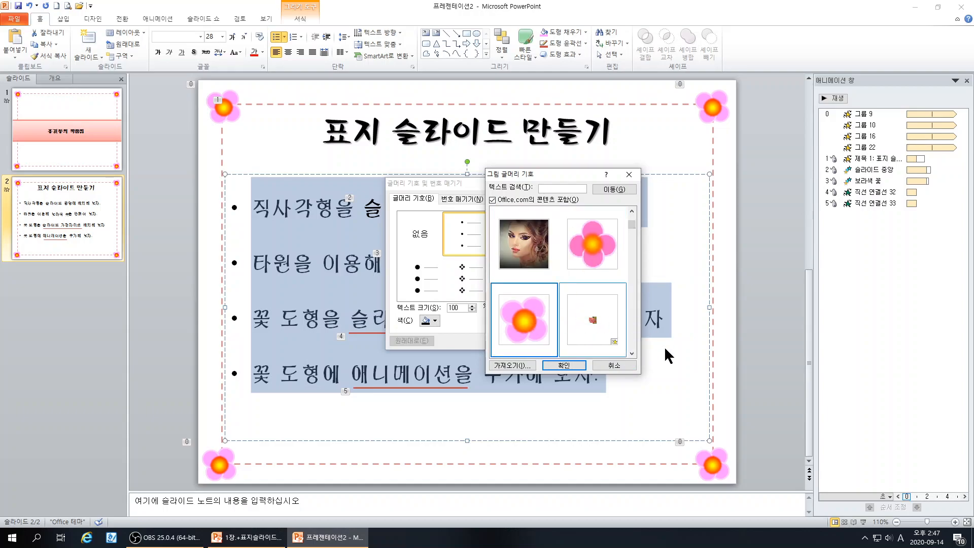
pyautogui.click(565, 366)
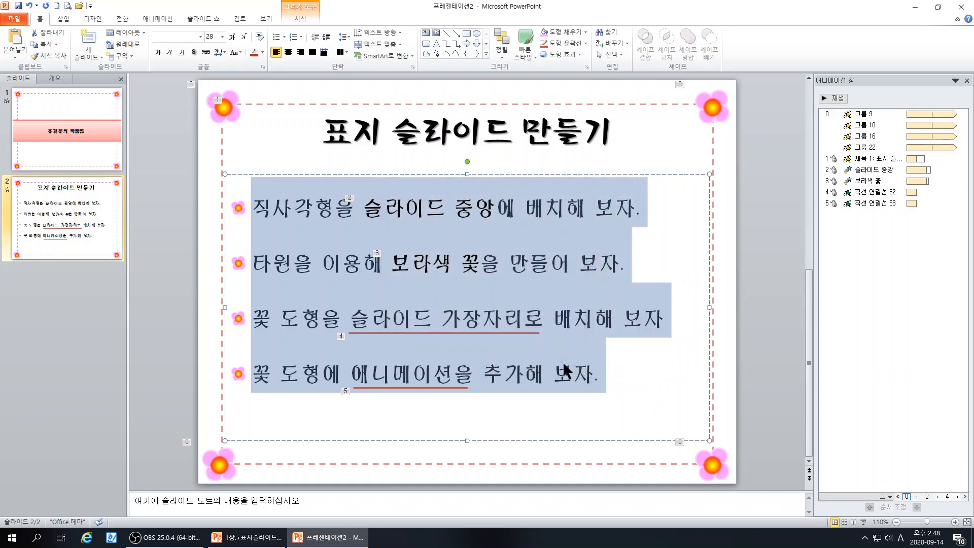
pyautogui.click(240, 210)
pyautogui.click(724, 252)
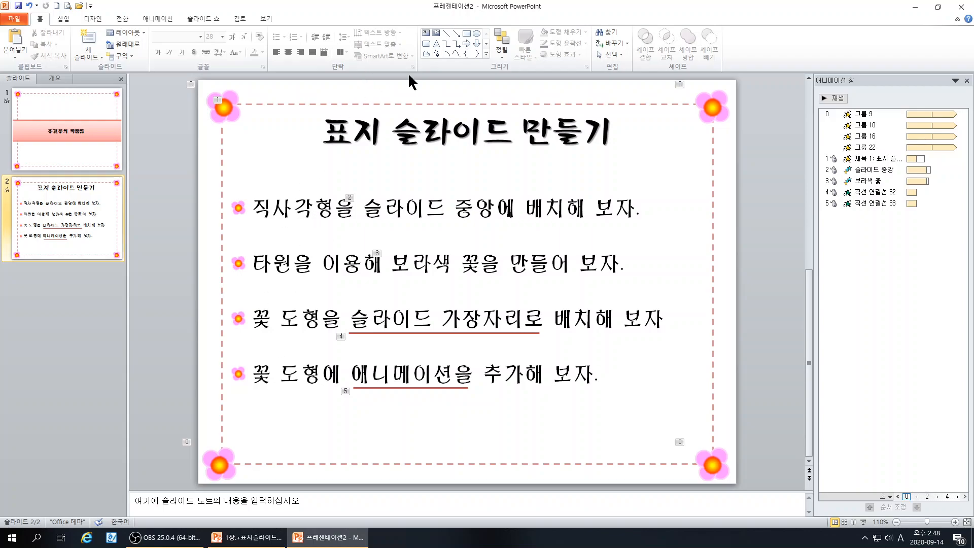
# Step: Minimize both open presentations, start PowerPoint 2016 from the desktop with a blank presentation, and dismiss the activation prompt
pyautogui.click(915, 9)
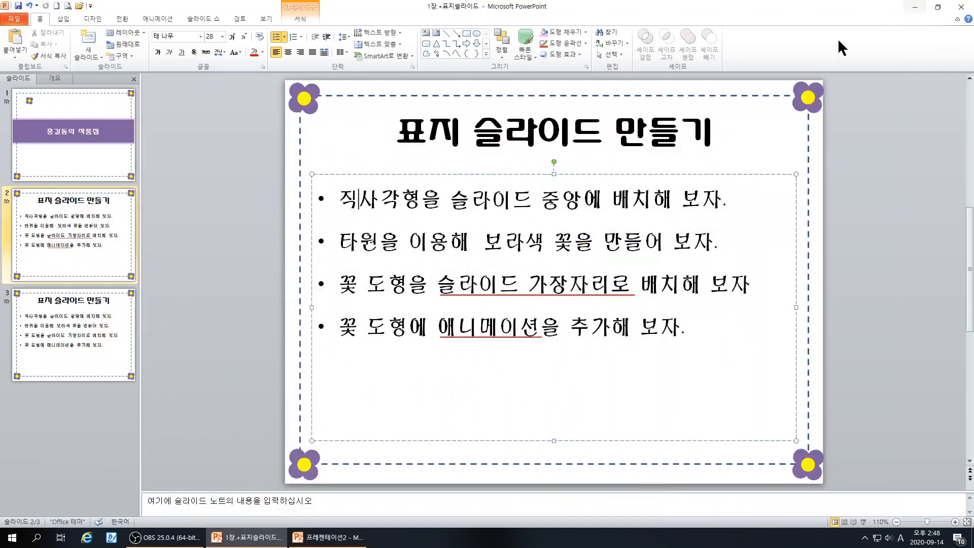
pyautogui.click(914, 8)
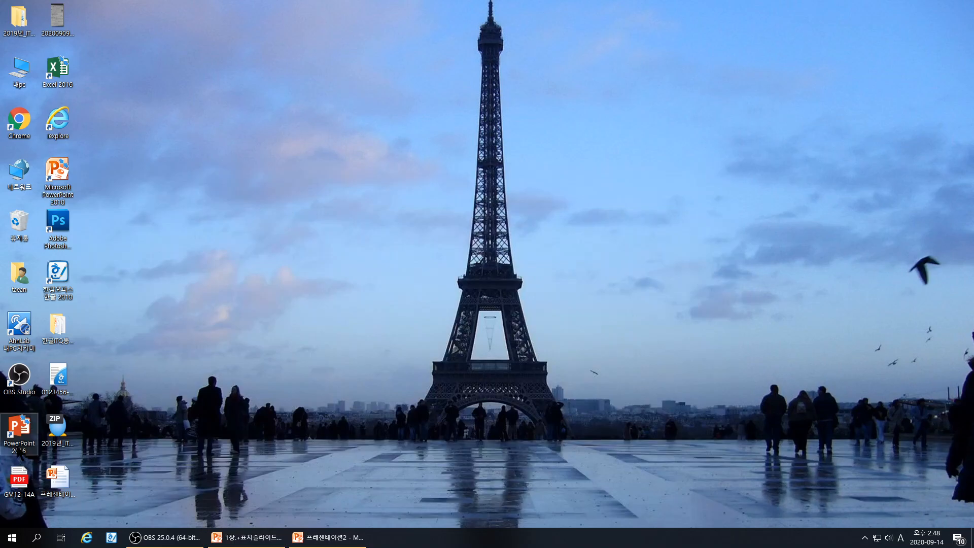
pyautogui.doubleClick(19, 429)
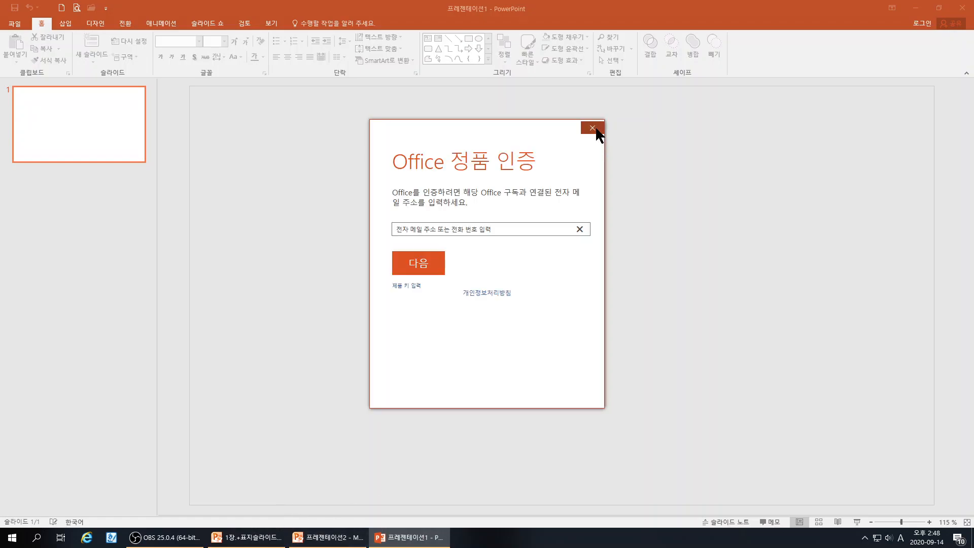
pyautogui.click(593, 129)
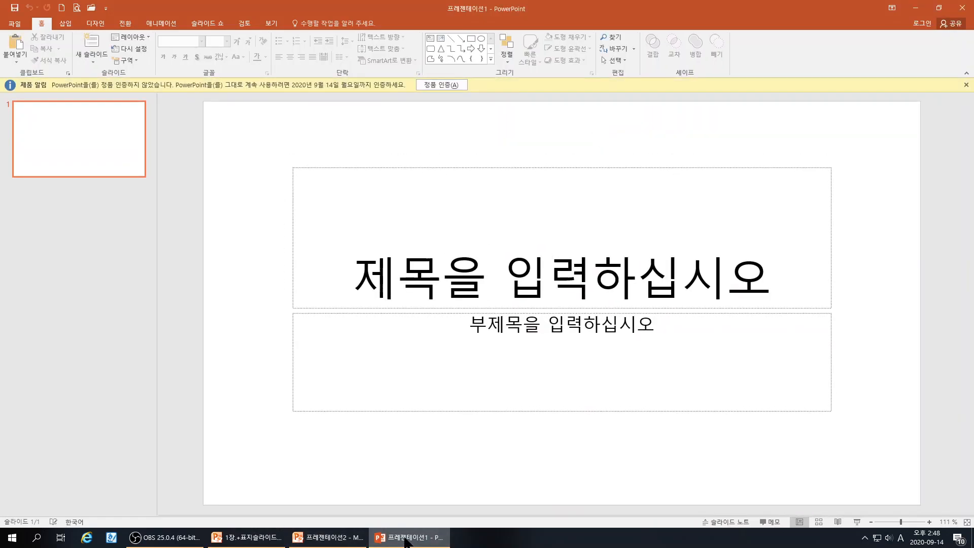
# Step: Try copying both slides of 프레젠테이션2 into the blank PowerPoint 2016 presentation and delete its empty title slide
pyautogui.click(398, 538)
pyautogui.click(324, 538)
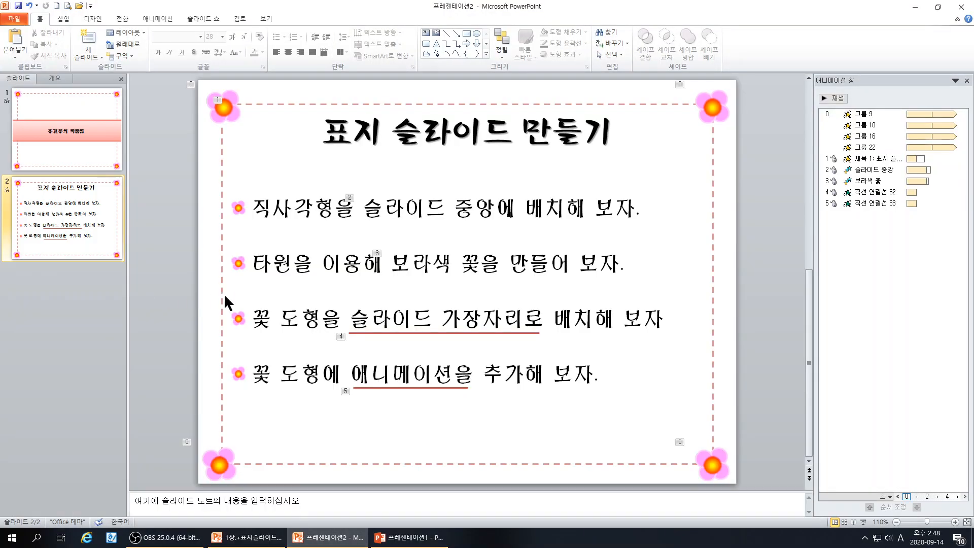
pyautogui.click(66, 143)
pyautogui.click(78, 239)
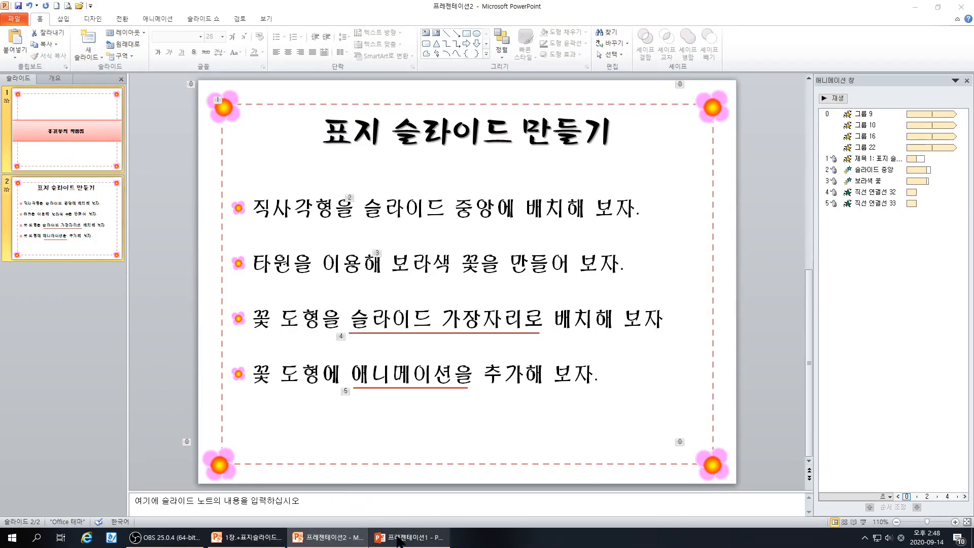
pyautogui.click(401, 538)
pyautogui.click(76, 227)
pyautogui.hotkey('ctrl', 'v')
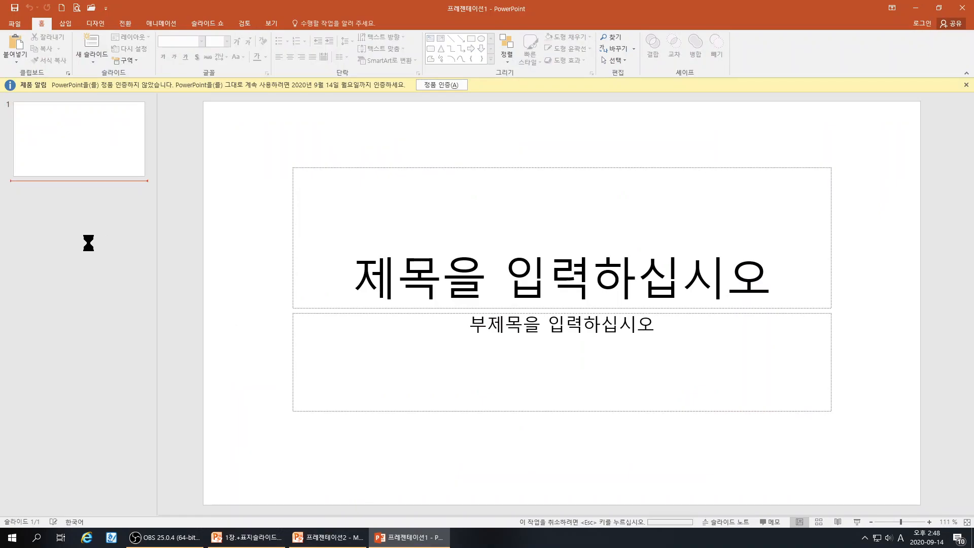
pyautogui.click(86, 129)
pyautogui.press('Delete')
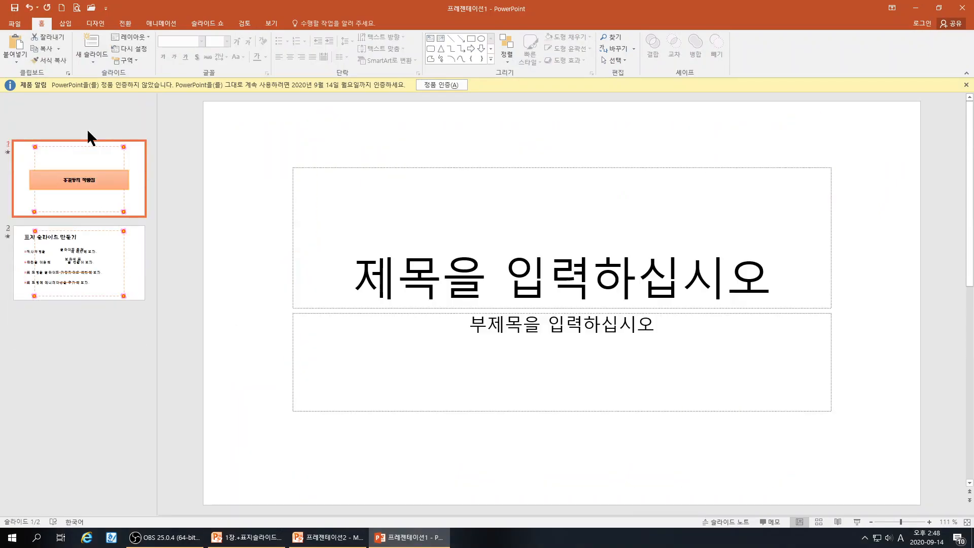
pyautogui.click(97, 363)
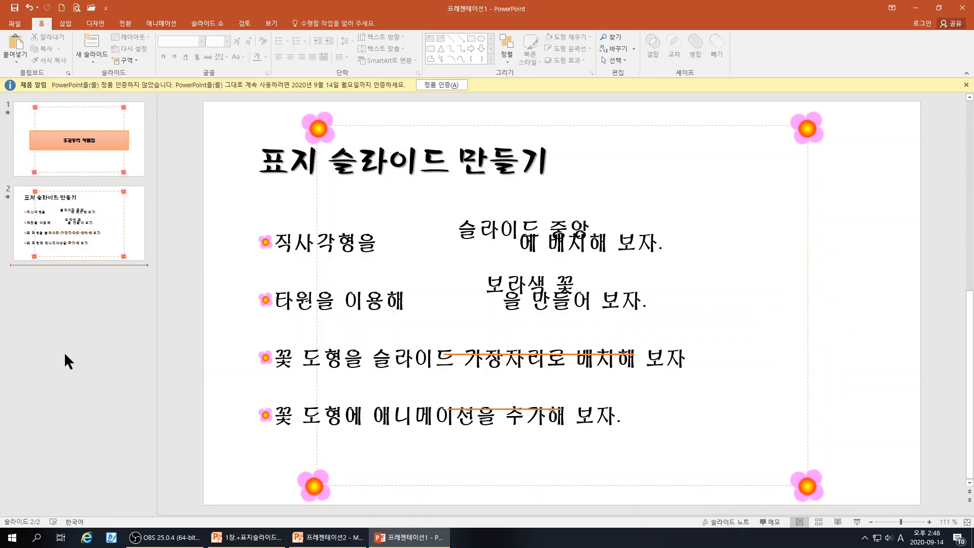
# Step: Close the PowerPoint 2016 presentation without saving and return to 프레젠테이션2
pyautogui.click(962, 7)
pyautogui.click(491, 279)
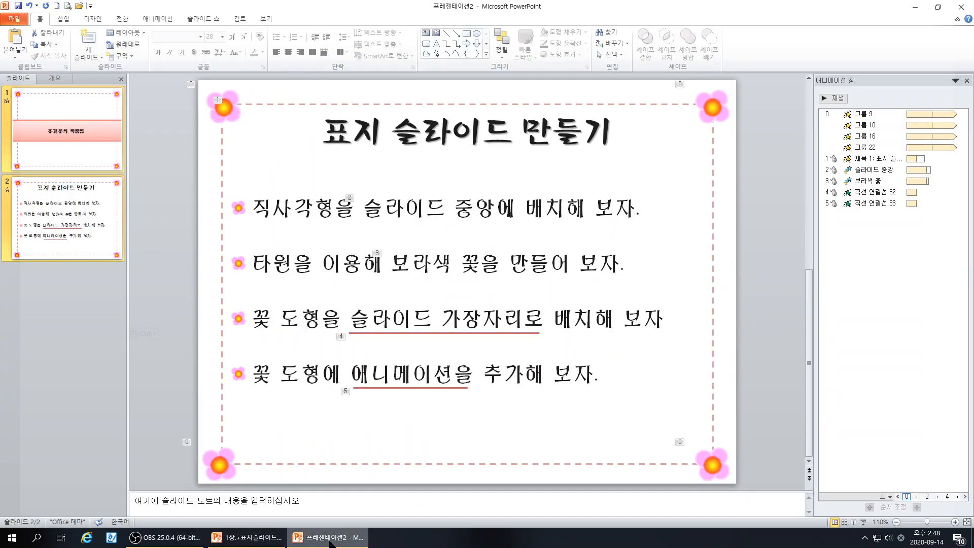
pyautogui.moveTo(329, 541)
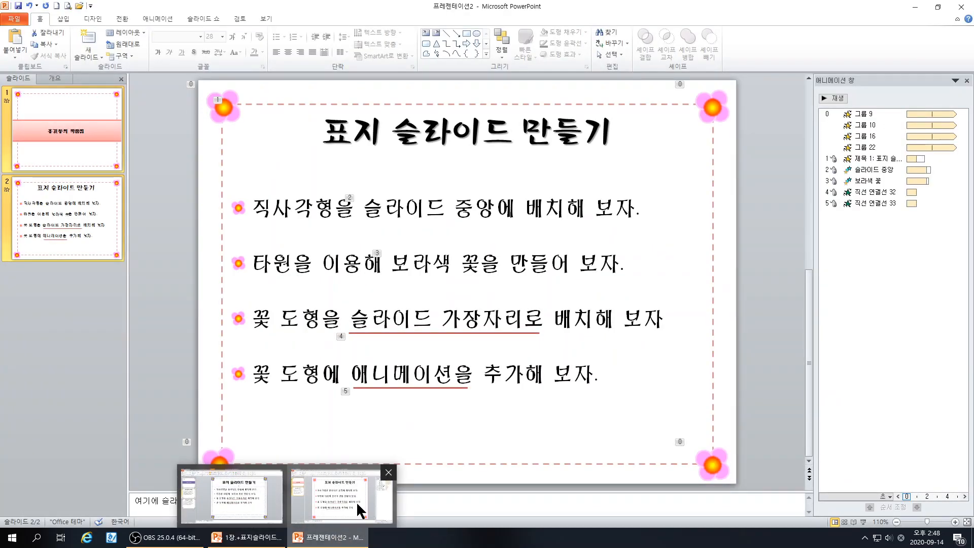
# Step: Save the presentation as 프레젠테이션2 in the 바탕 화면 folder in PowerPoint 프레젠테이션 format
pyautogui.click(239, 154)
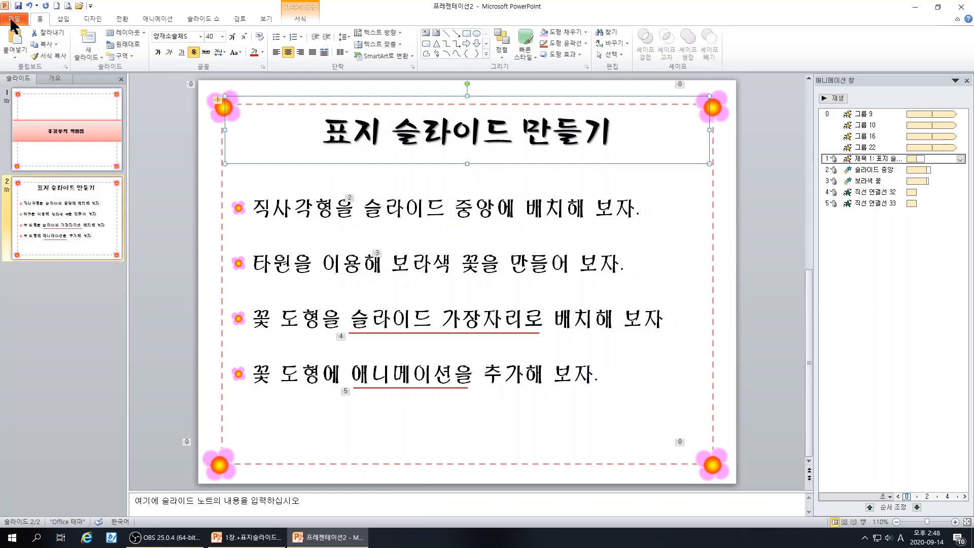
pyautogui.click(13, 20)
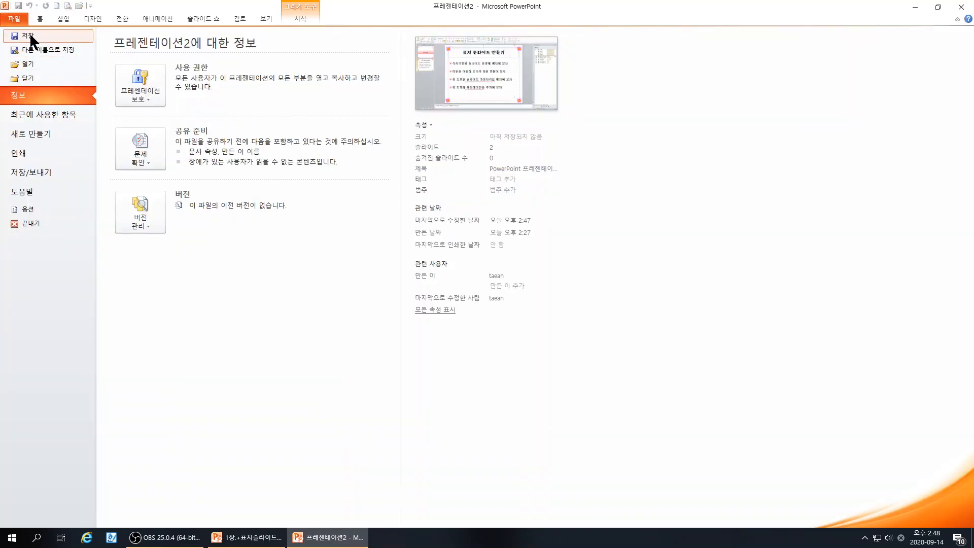
pyautogui.click(29, 33)
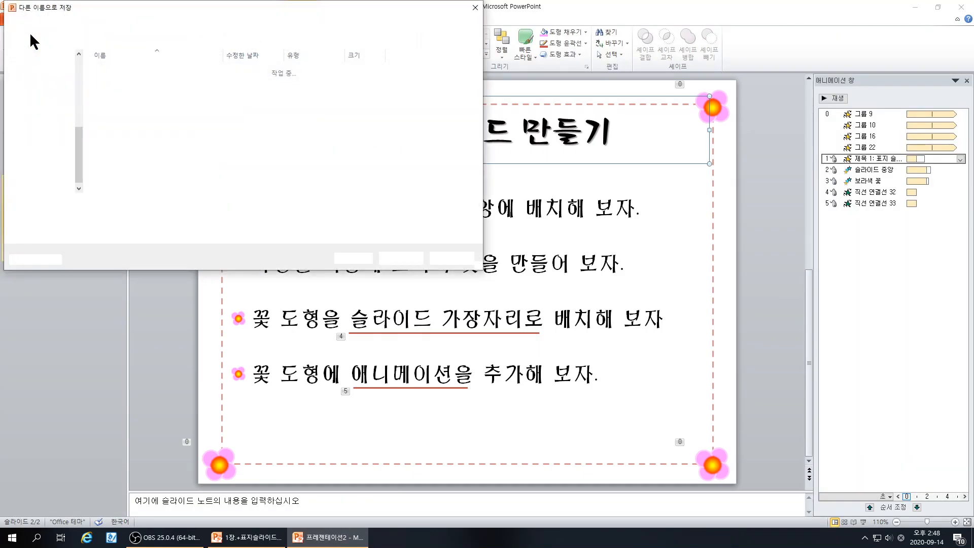
pyautogui.moveTo(80, 161); pyautogui.dragTo(80, 92)
pyautogui.click(43, 65)
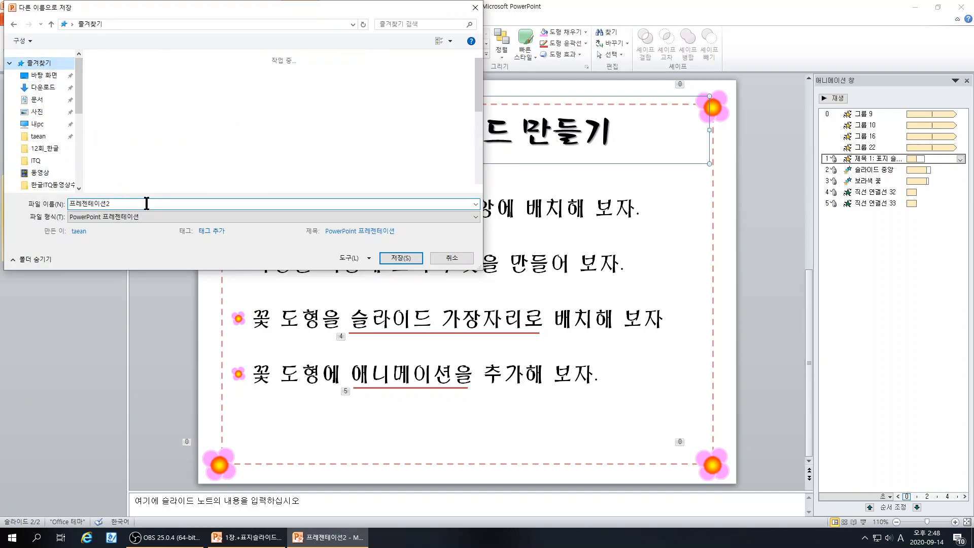
pyautogui.click(401, 258)
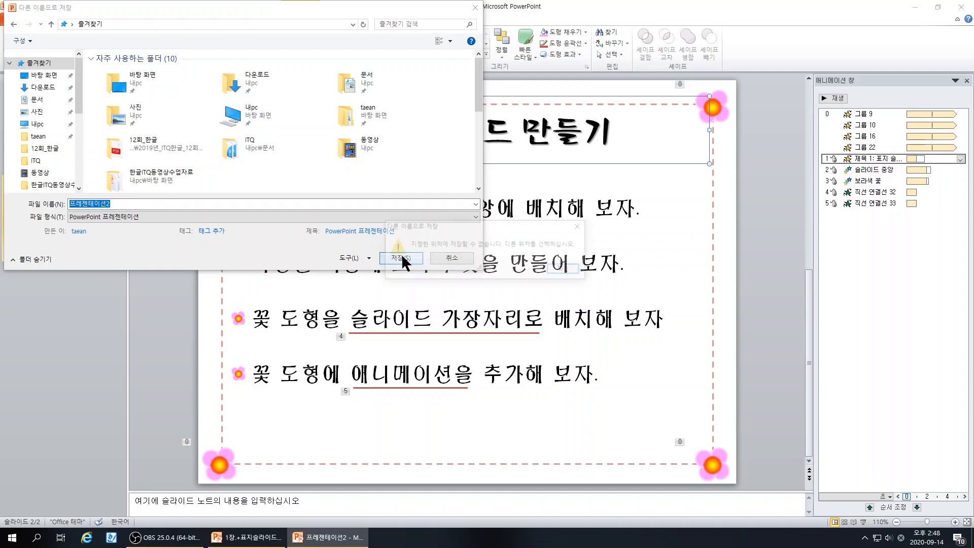
pyautogui.click(41, 76)
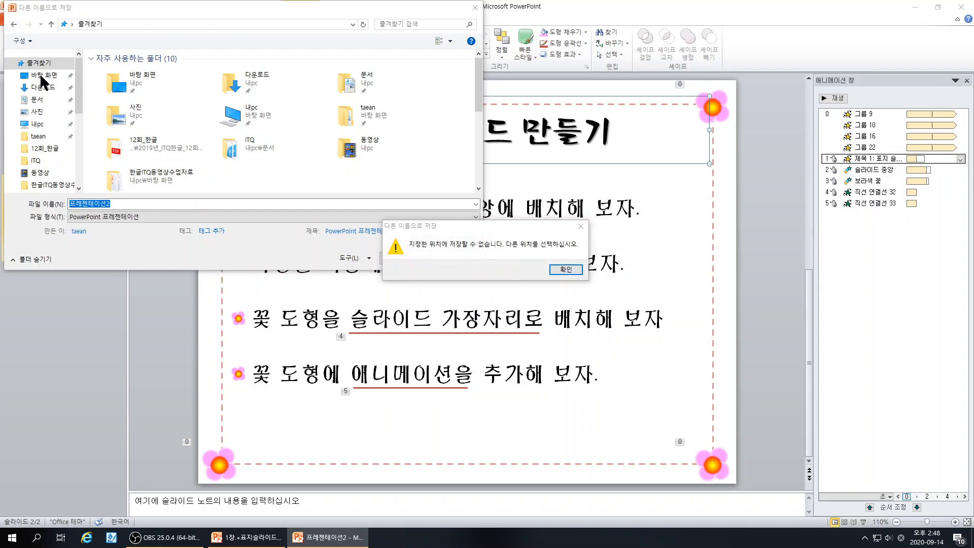
pyautogui.click(564, 269)
pyautogui.click(37, 77)
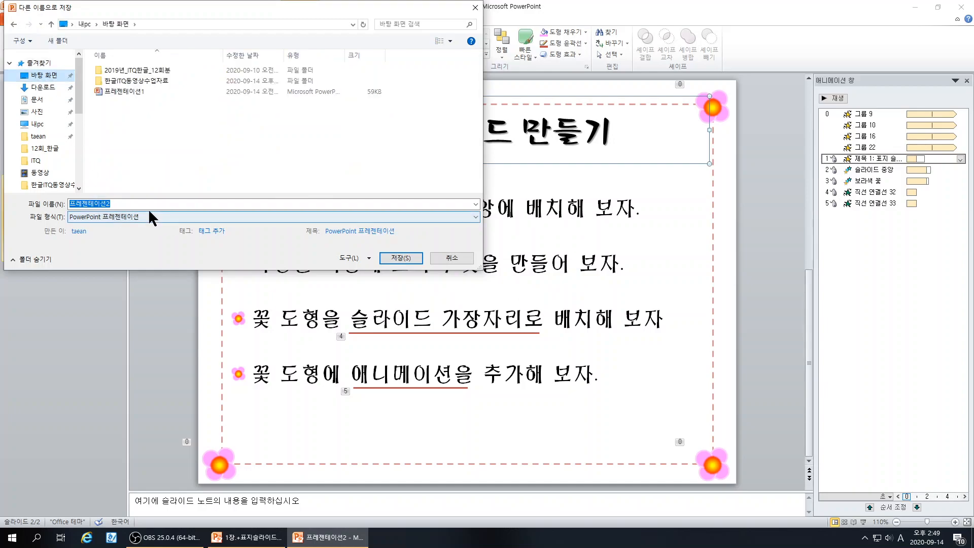
pyautogui.click(398, 258)
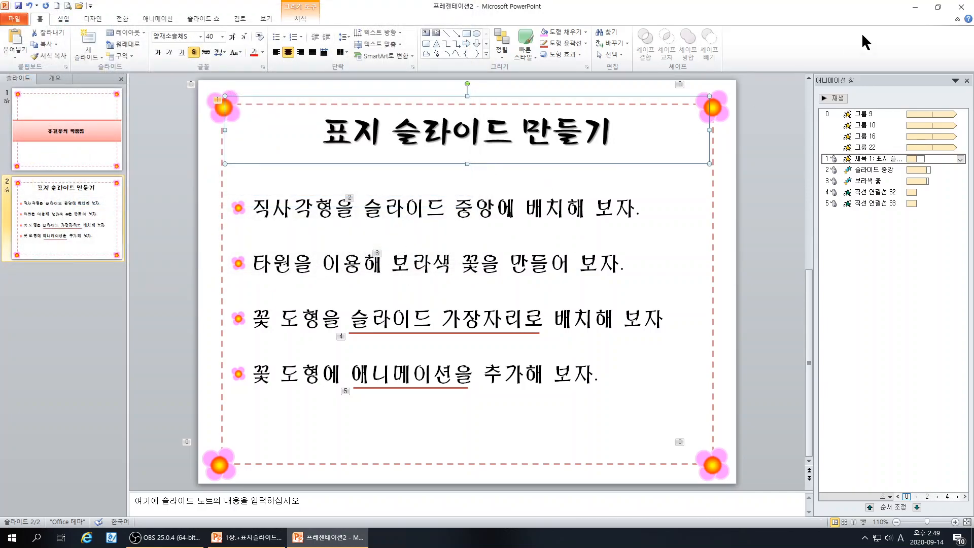
# Step: Close 프레젠테이션2, switch to PowerPoint 2016 by starting it from the desktop, and dismiss the activation prompt
pyautogui.click(961, 7)
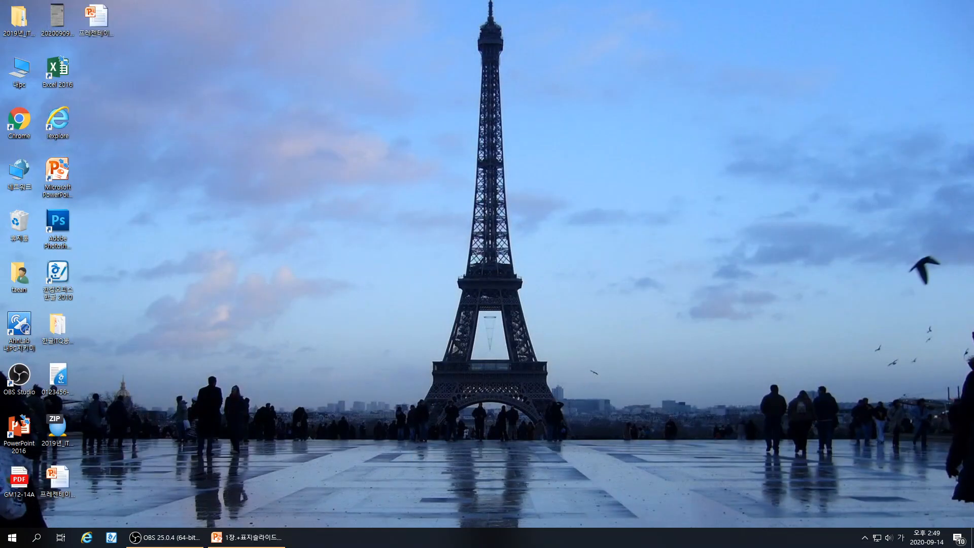
pyautogui.doubleClick(20, 431)
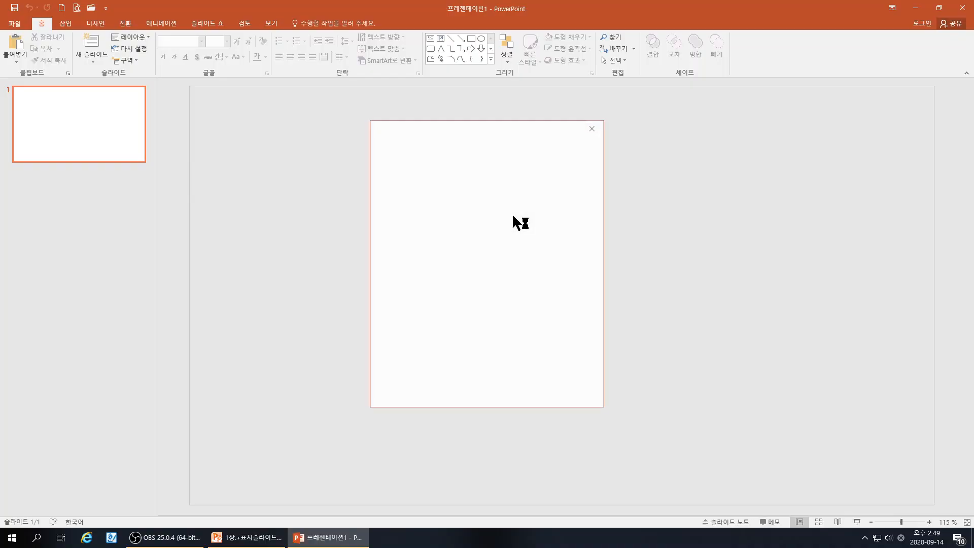
pyautogui.click(592, 128)
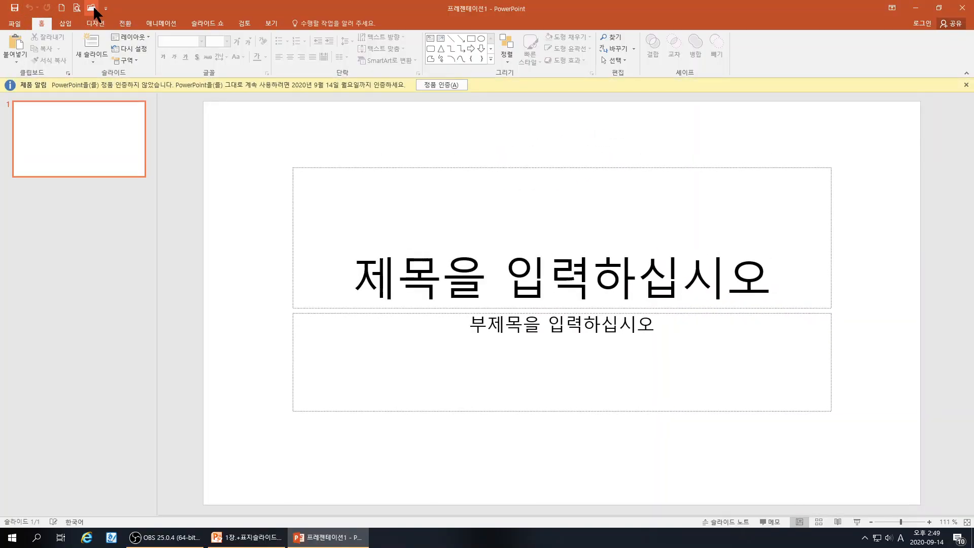
# Step: Open 프레젠테이션2 from the 바탕 화면 folder and close the product notice
pyautogui.hotkey('ctrl', 'o')
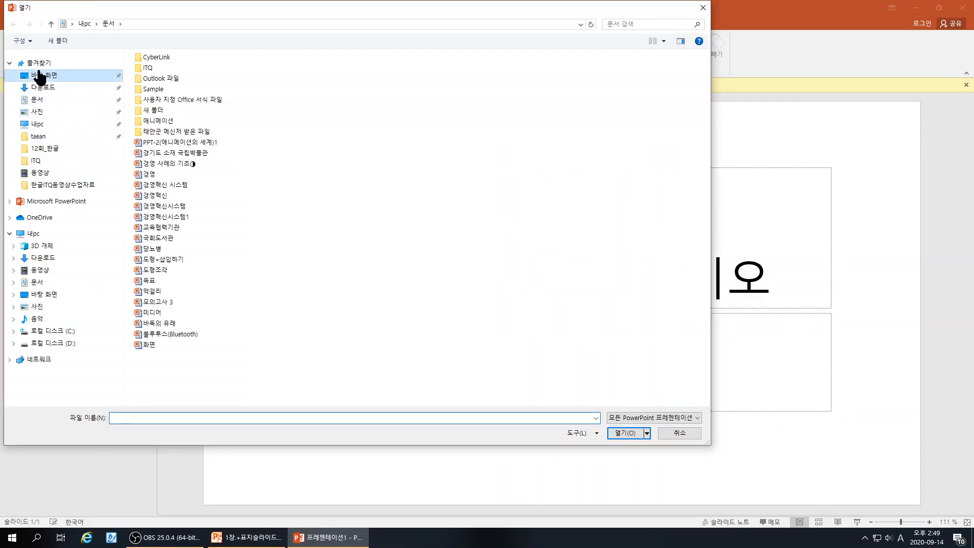
pyautogui.click(39, 75)
pyautogui.click(149, 93)
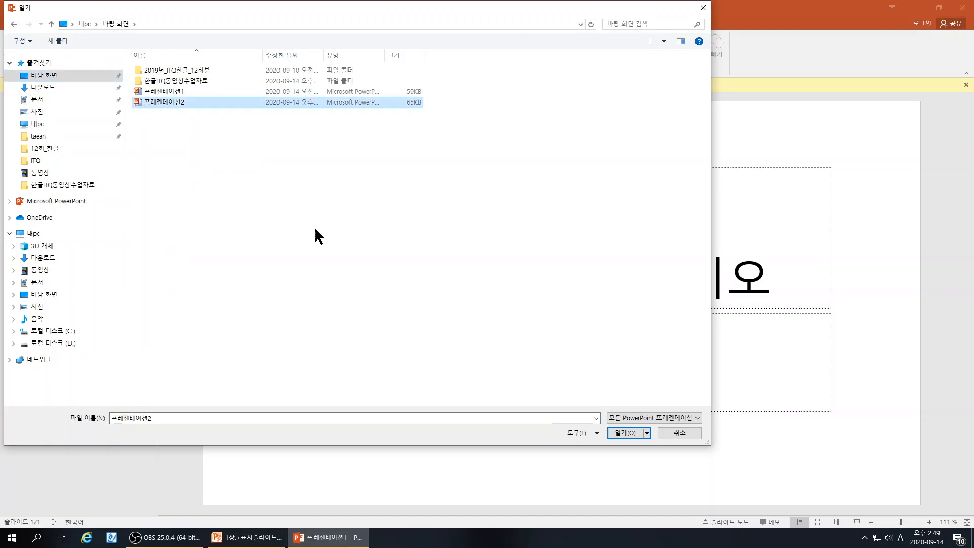
pyautogui.click(628, 434)
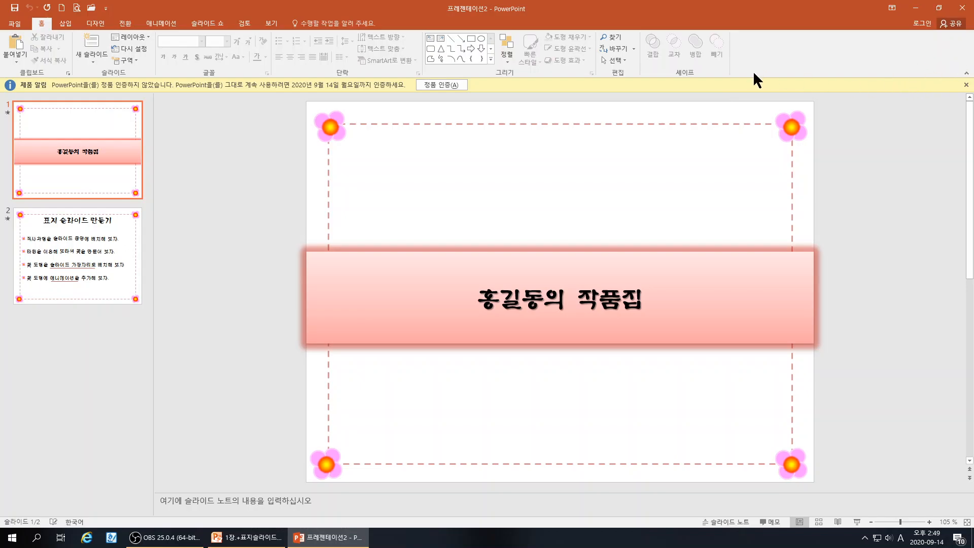
pyautogui.click(966, 86)
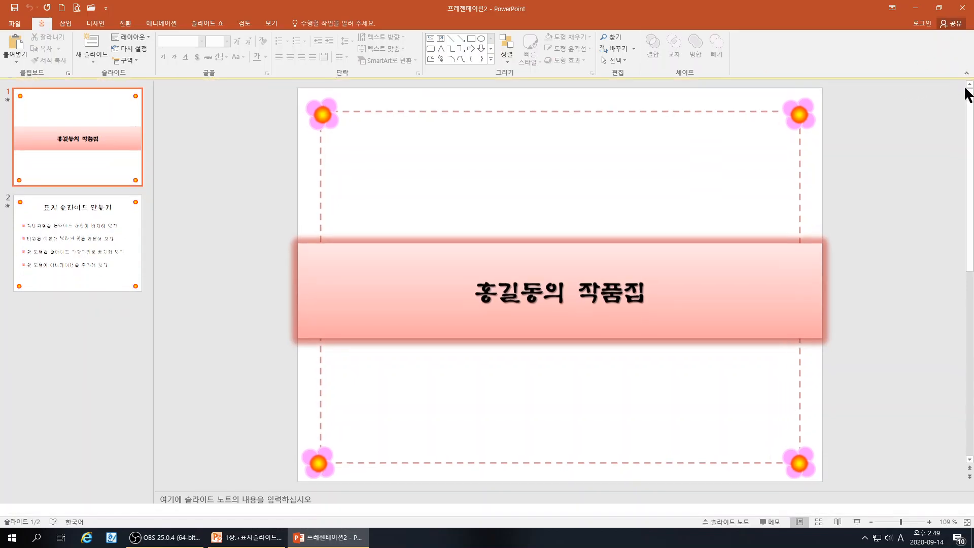
# Step: Select all of the bullet text in slide 2's body placeholder
pyautogui.click(92, 230)
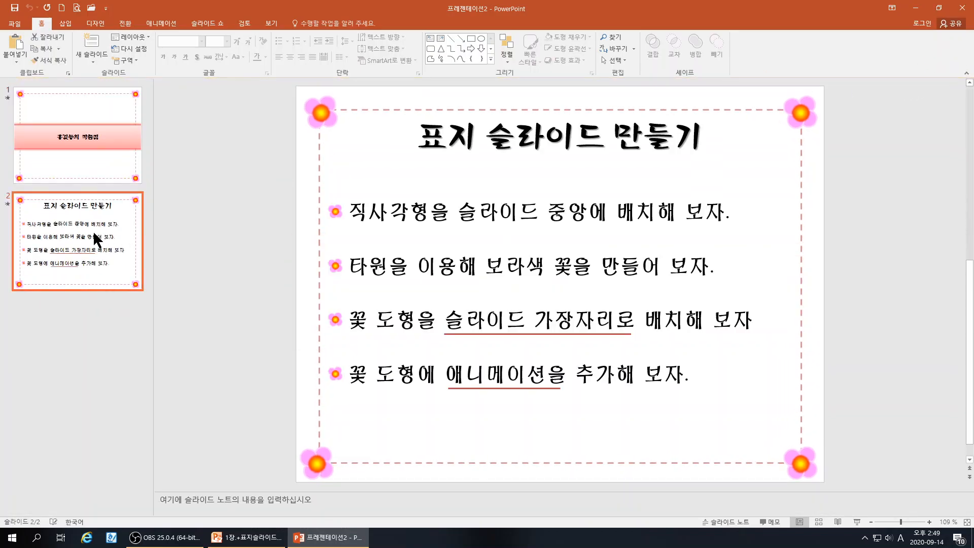
pyautogui.click(435, 215)
pyautogui.press('Home')
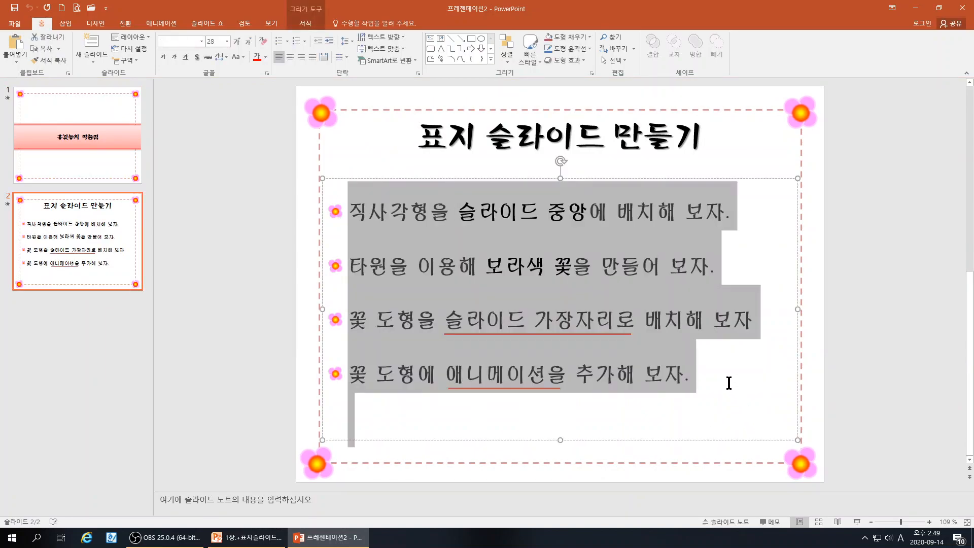